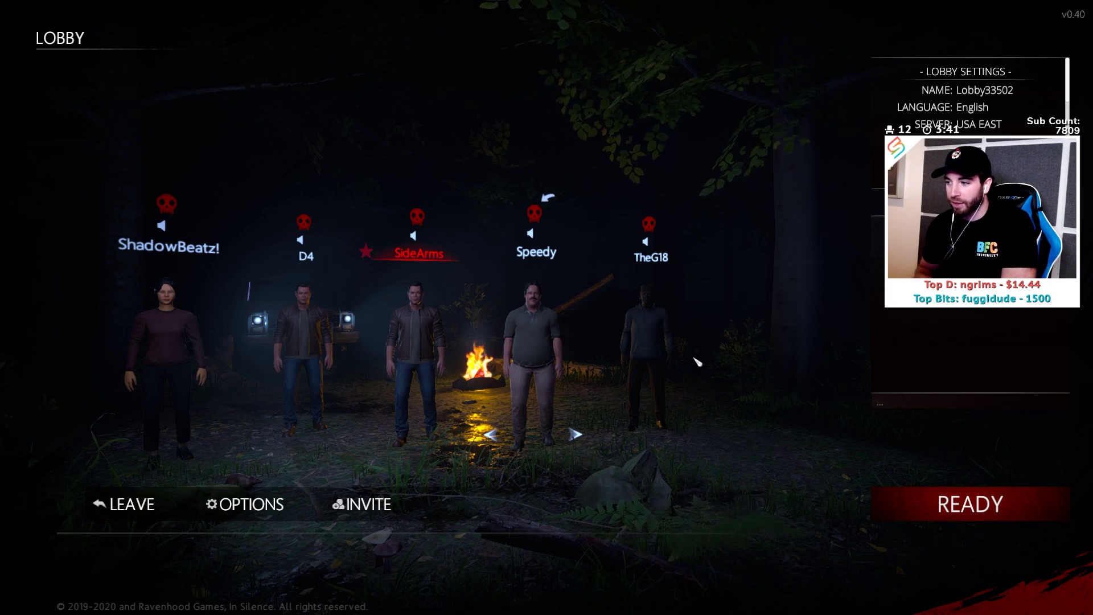
click(990, 503)
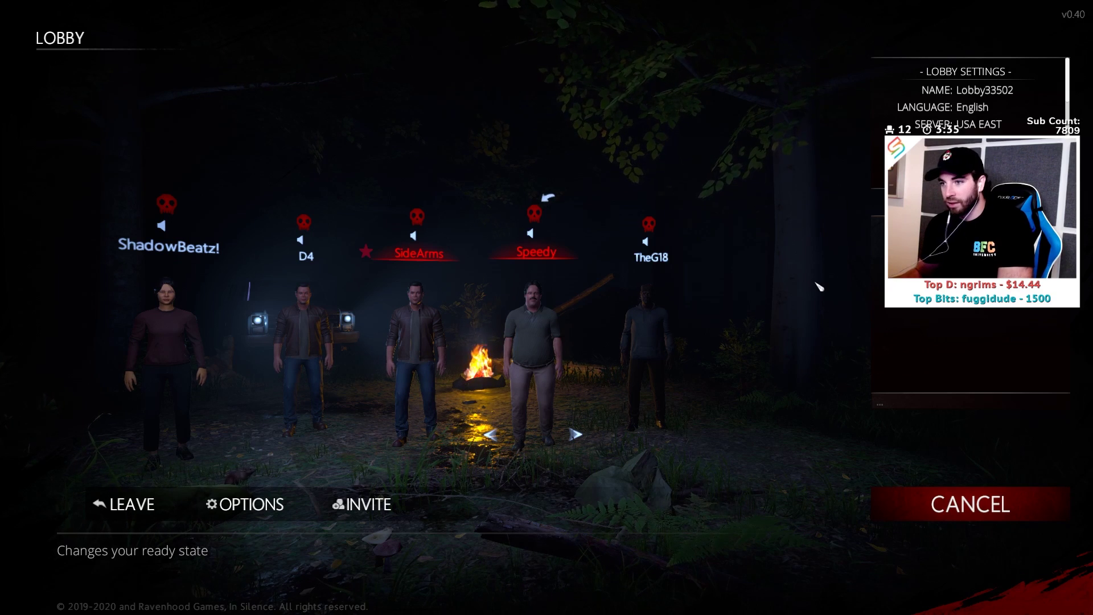
click(965, 503)
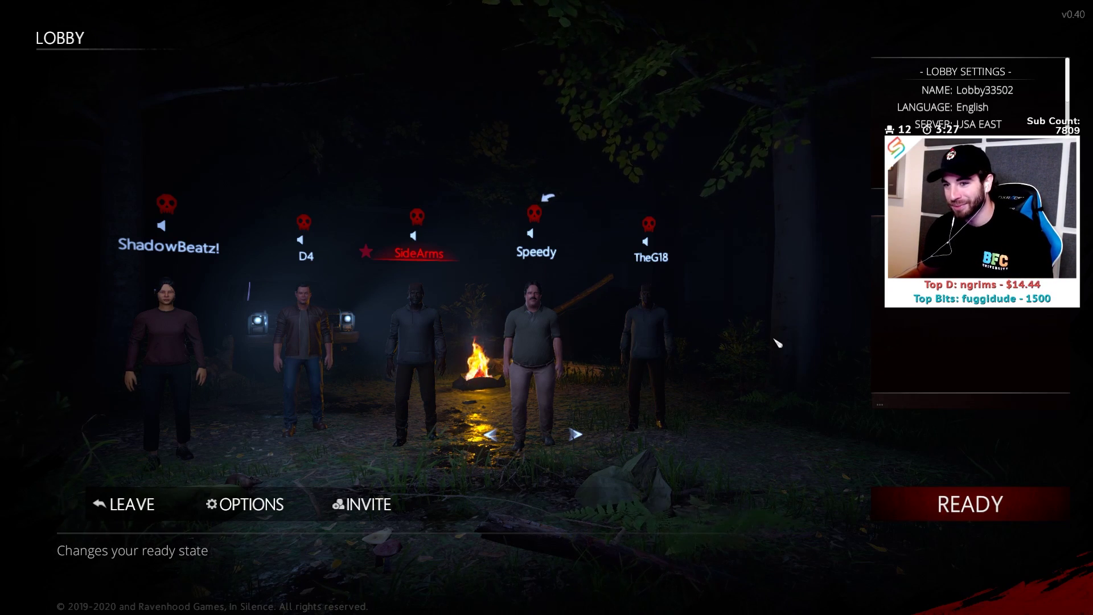
click(991, 502)
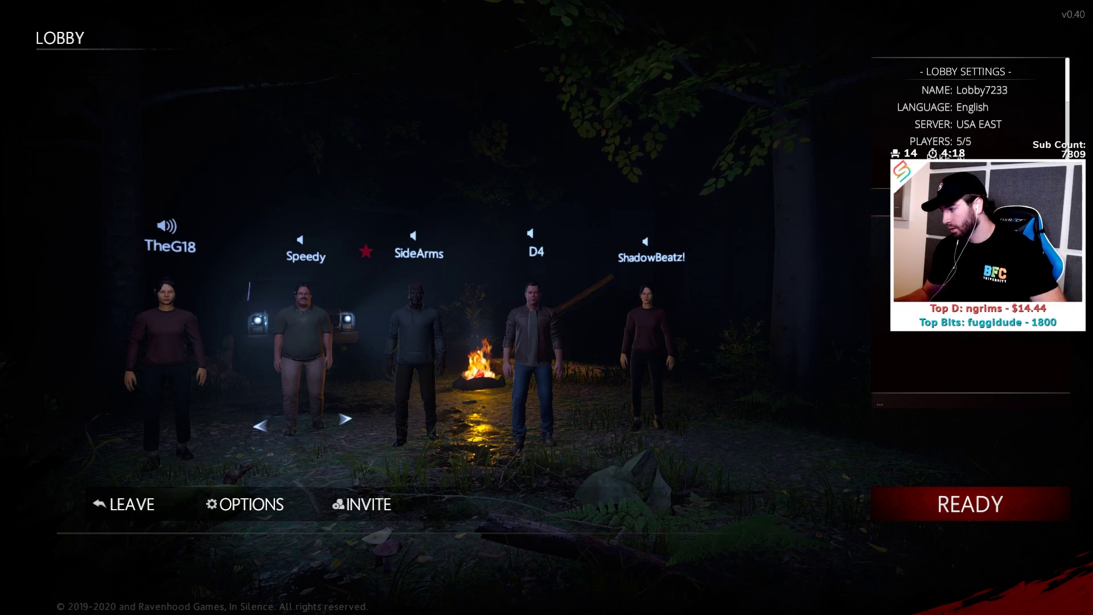
key(space)
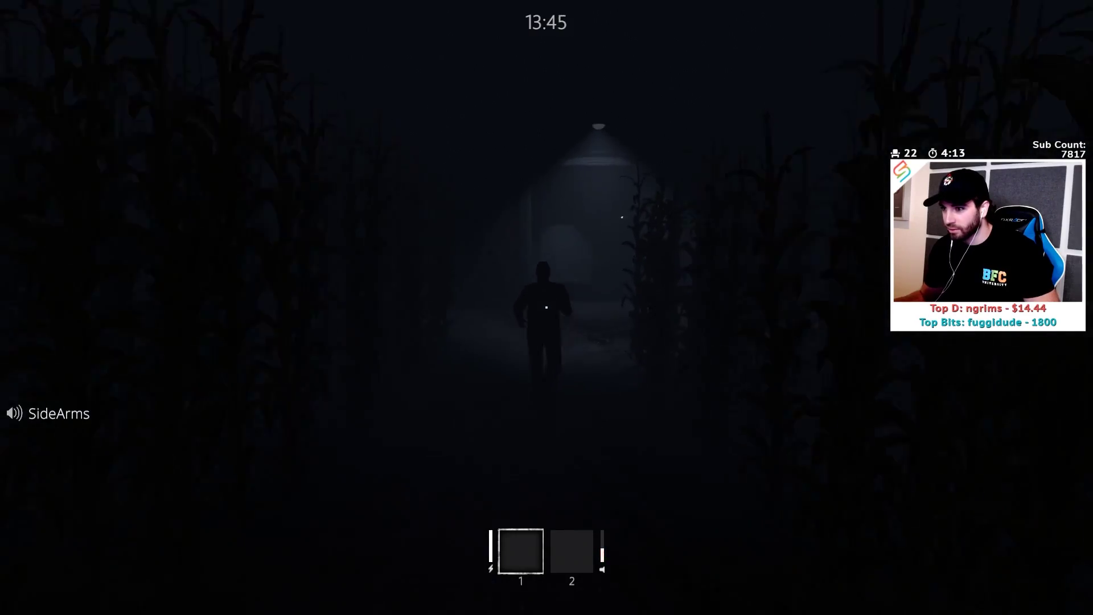
key(w)
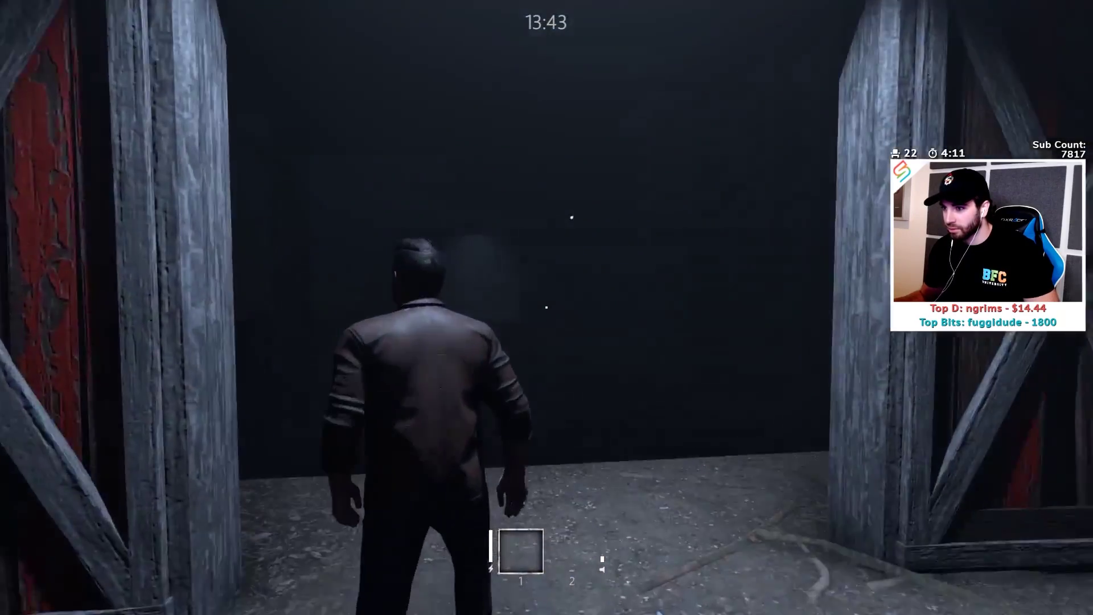
key(w)
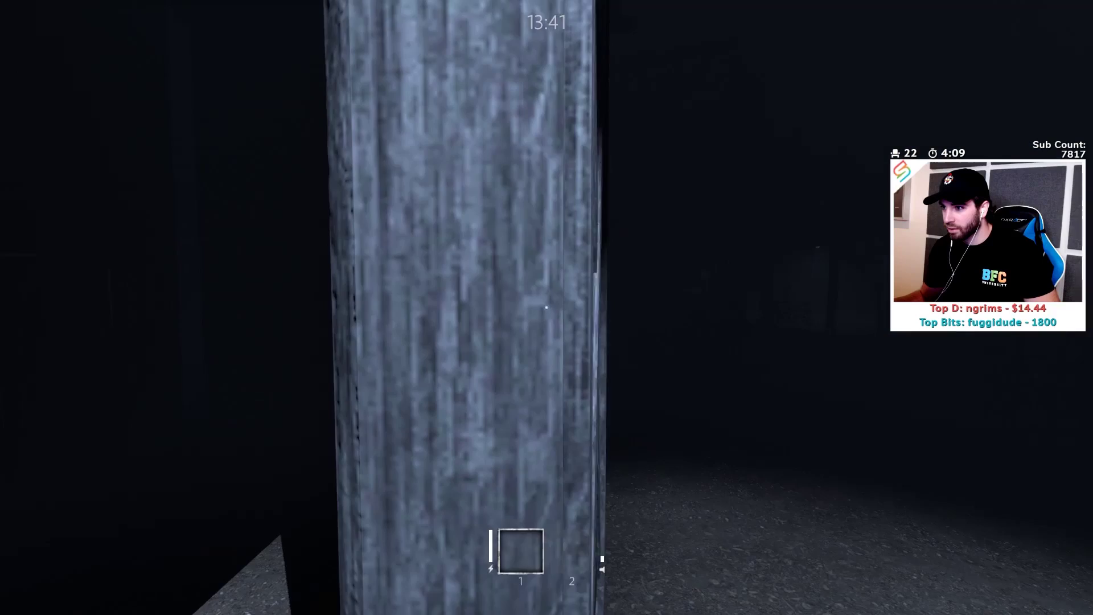
key(w)
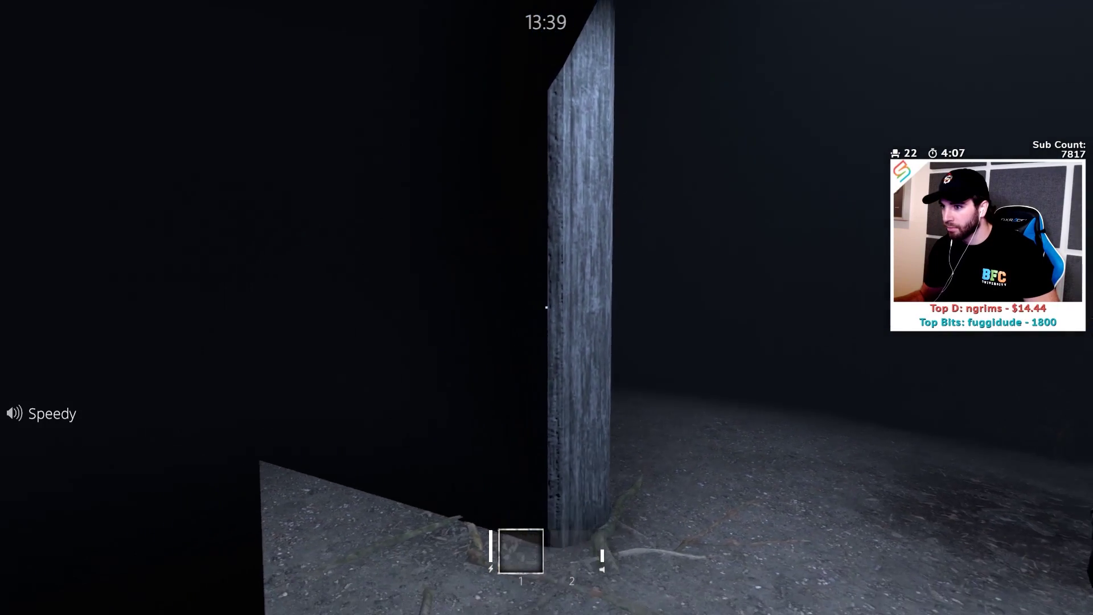
key(w)
key(w)
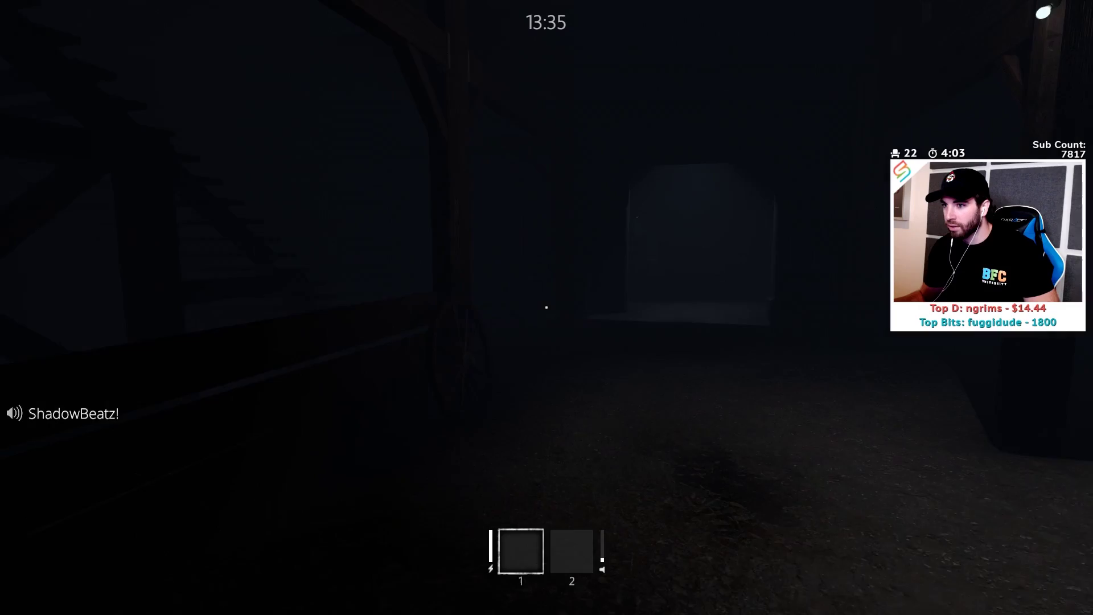
key(w)
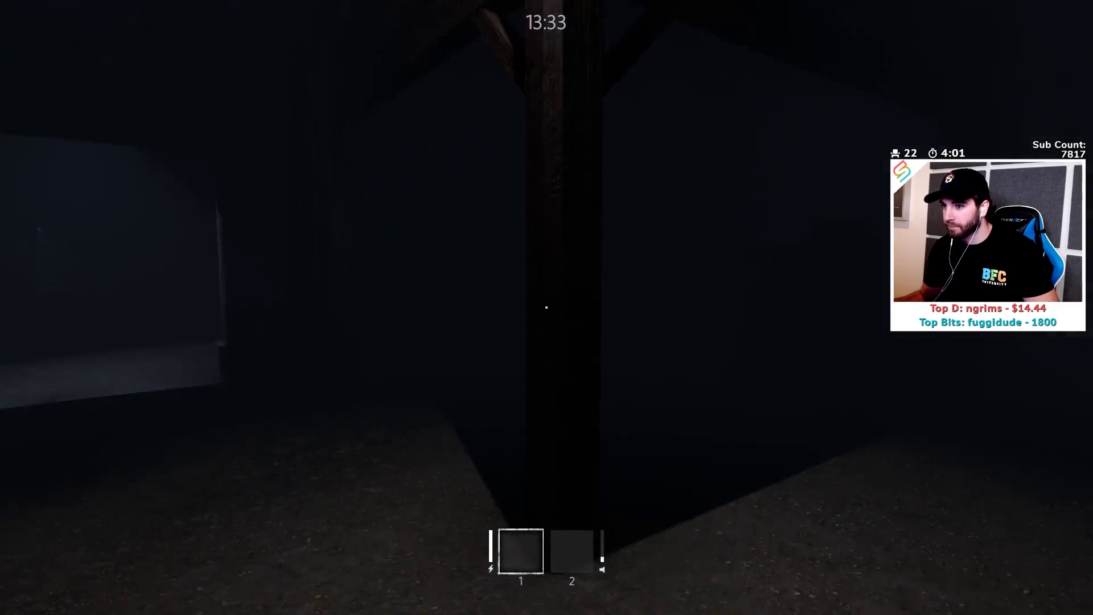
key(w)
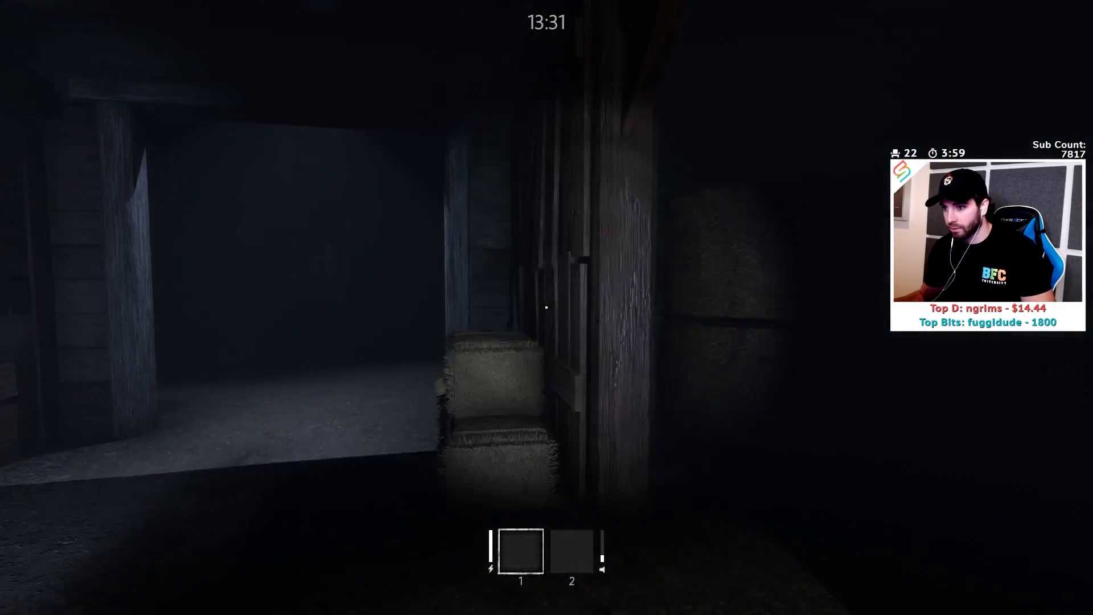
key(w)
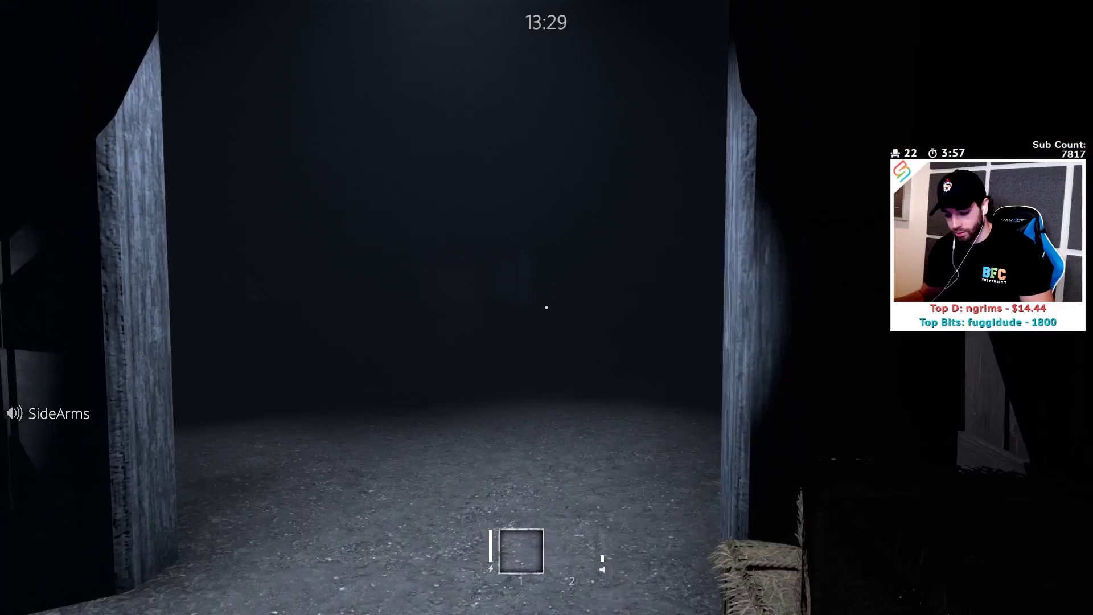
key(w)
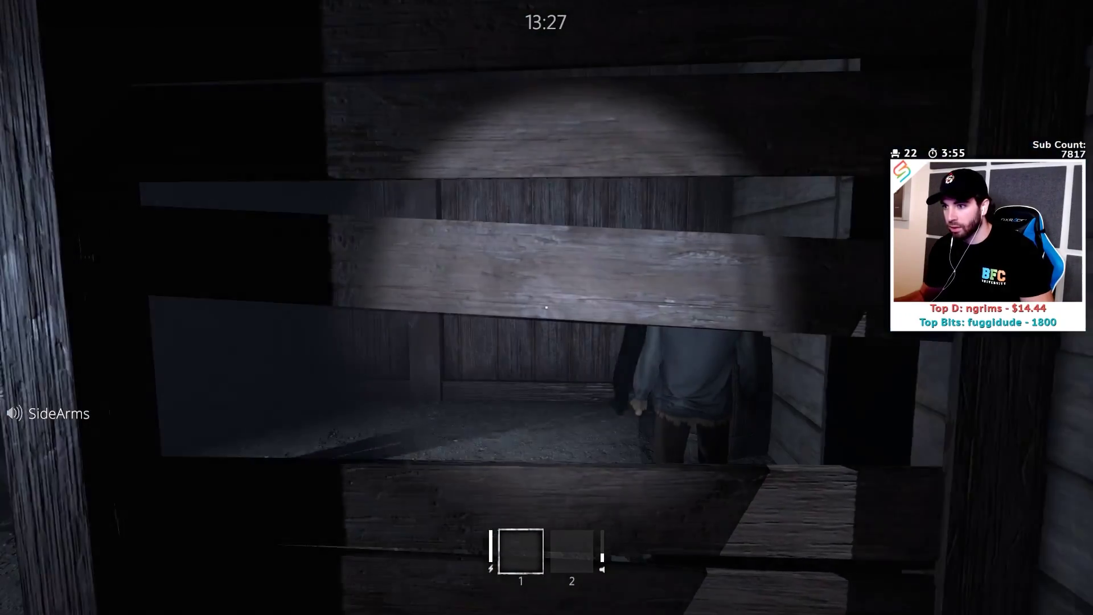
key(f)
key(w)
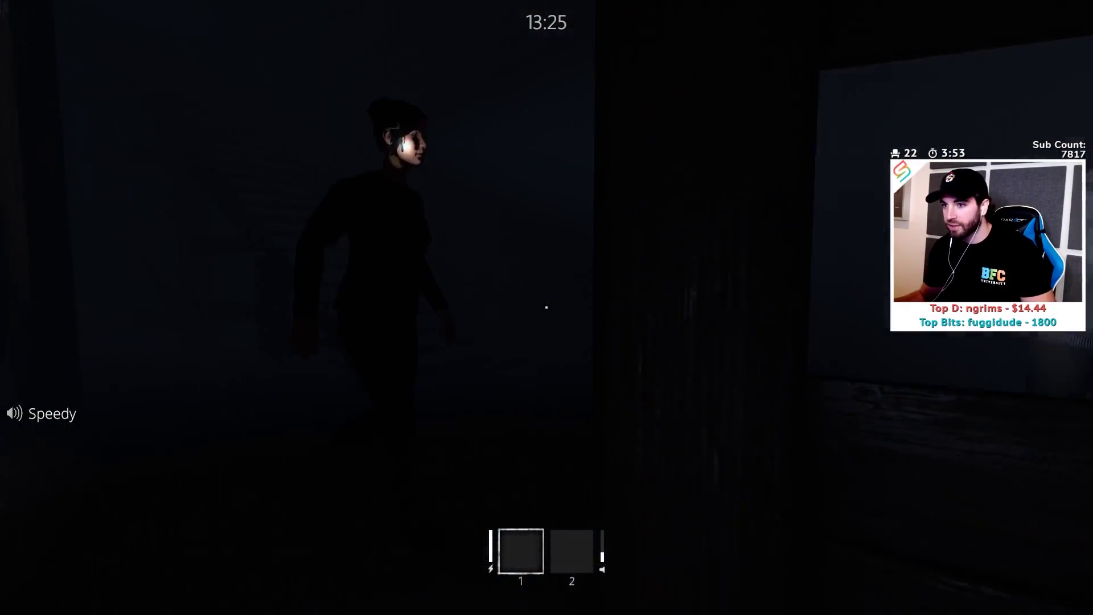
key(w)
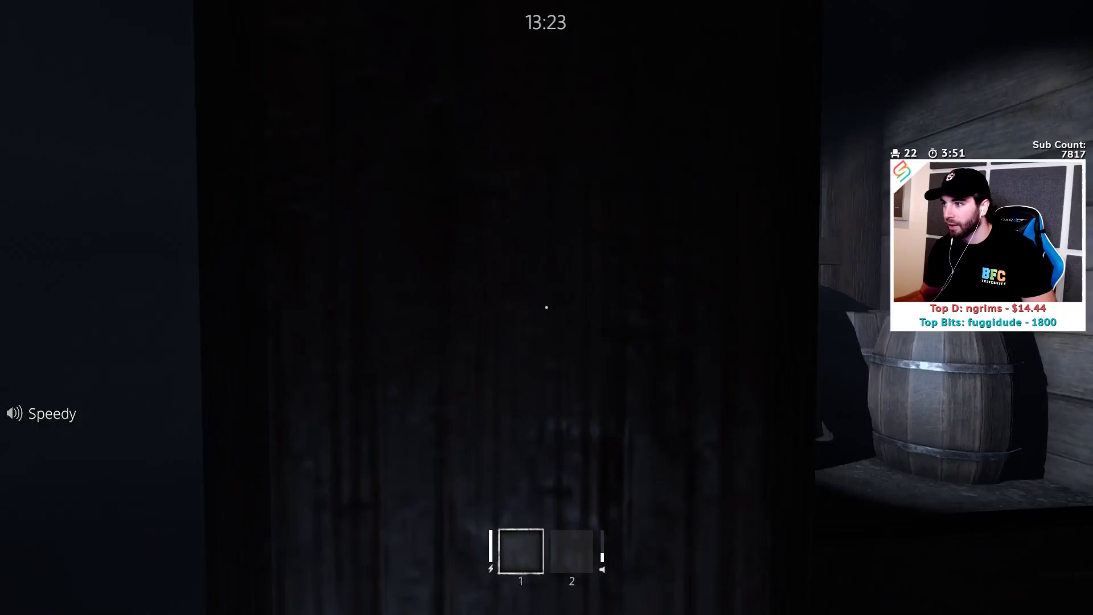
key(f)
key(f)
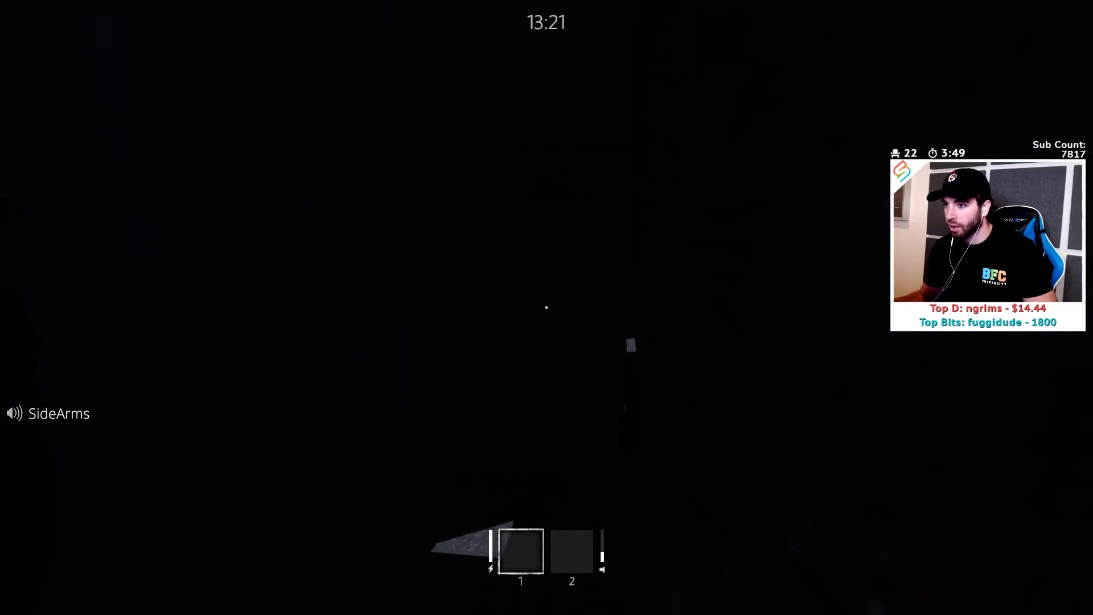
key(w)
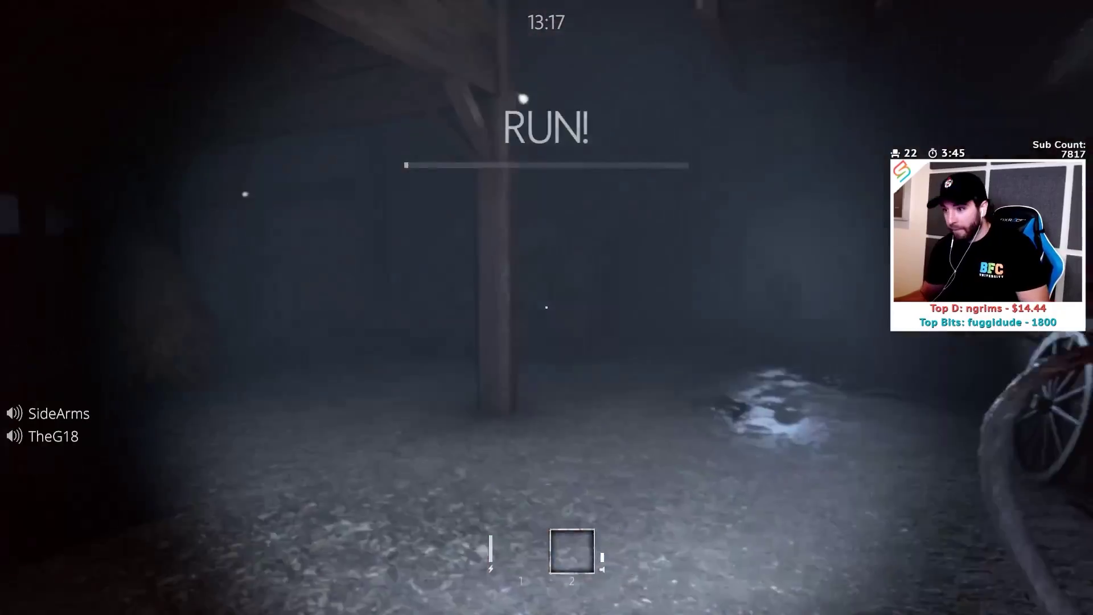
key(w)
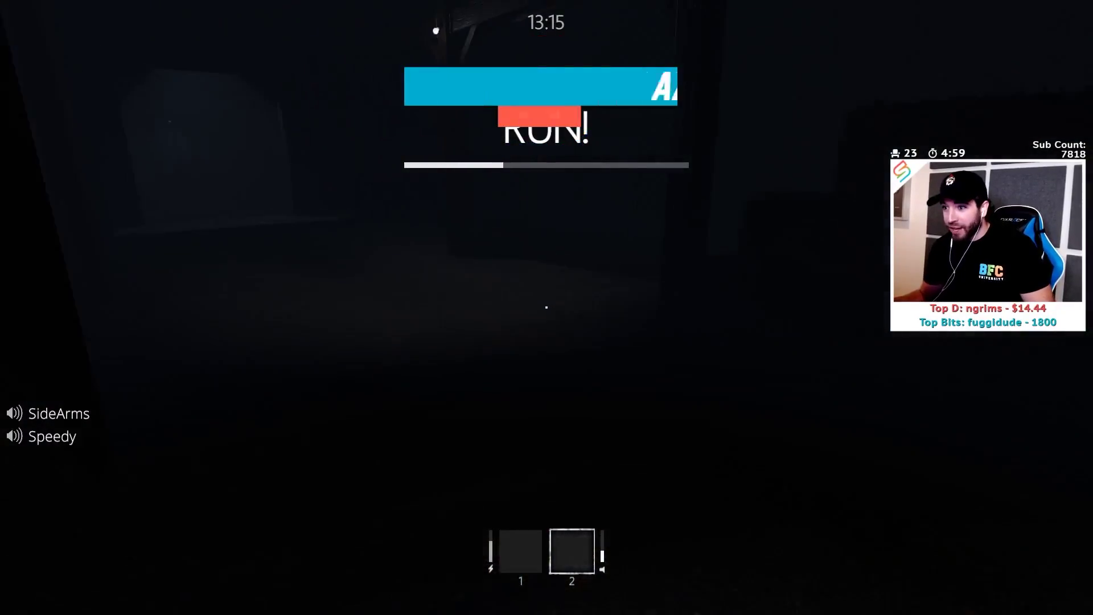
key(w)
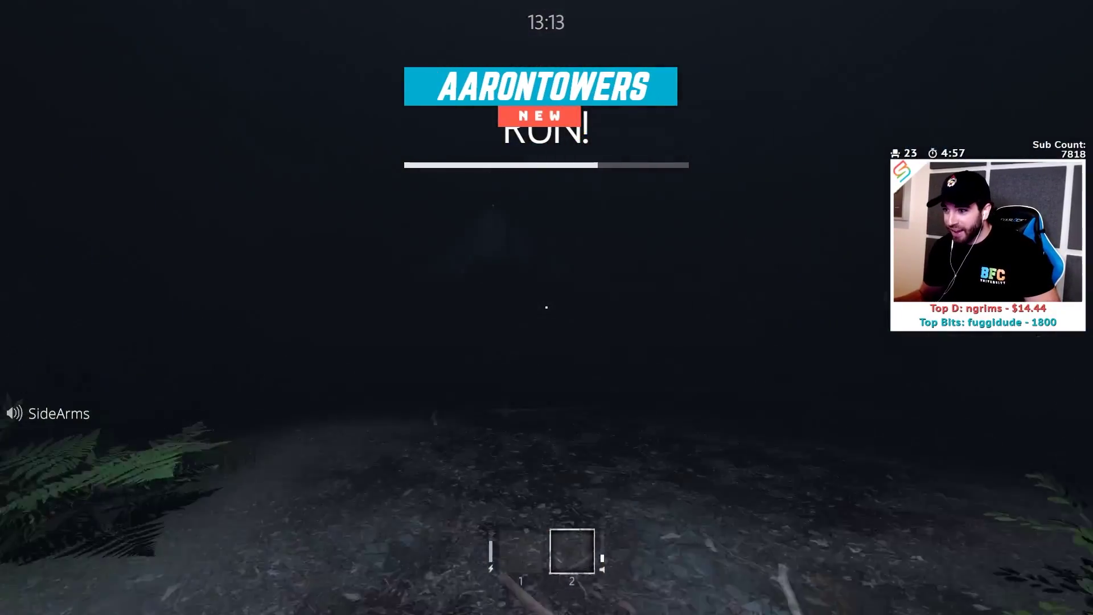
key(f)
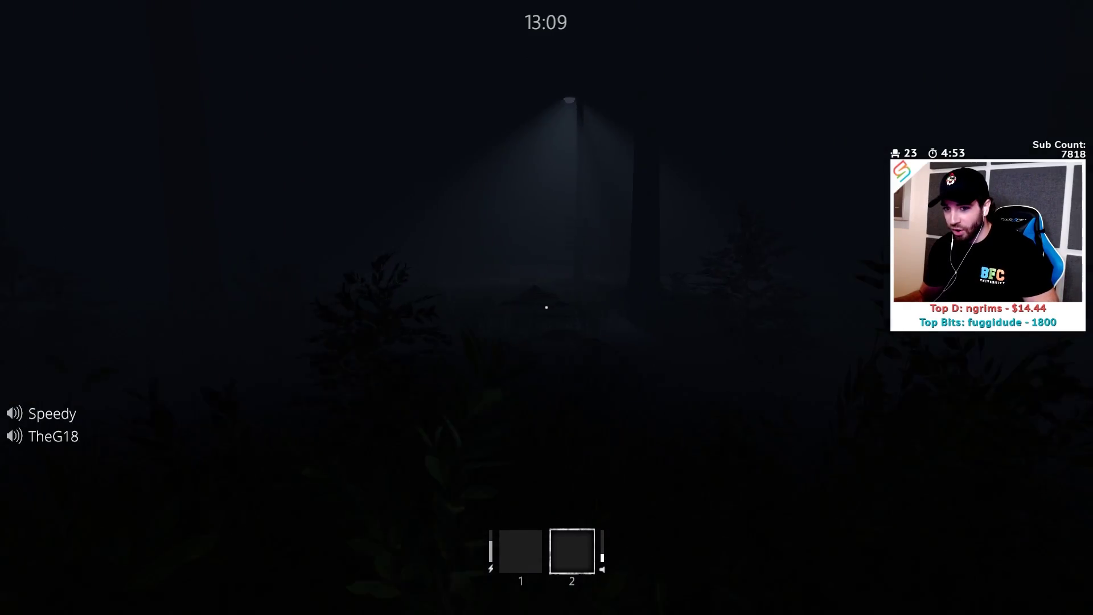
key(w)
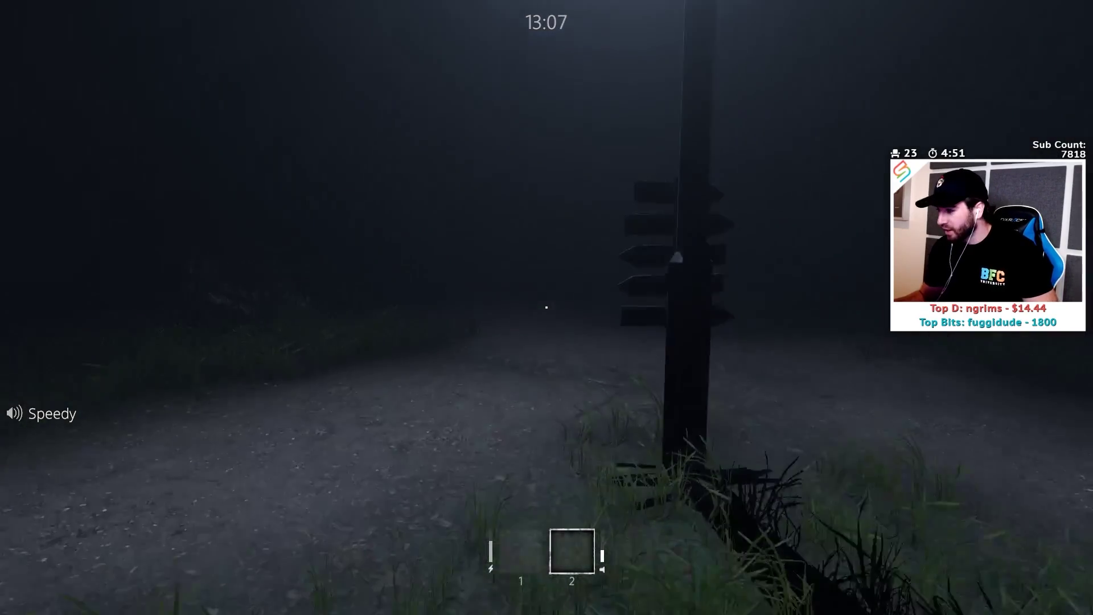
key(w)
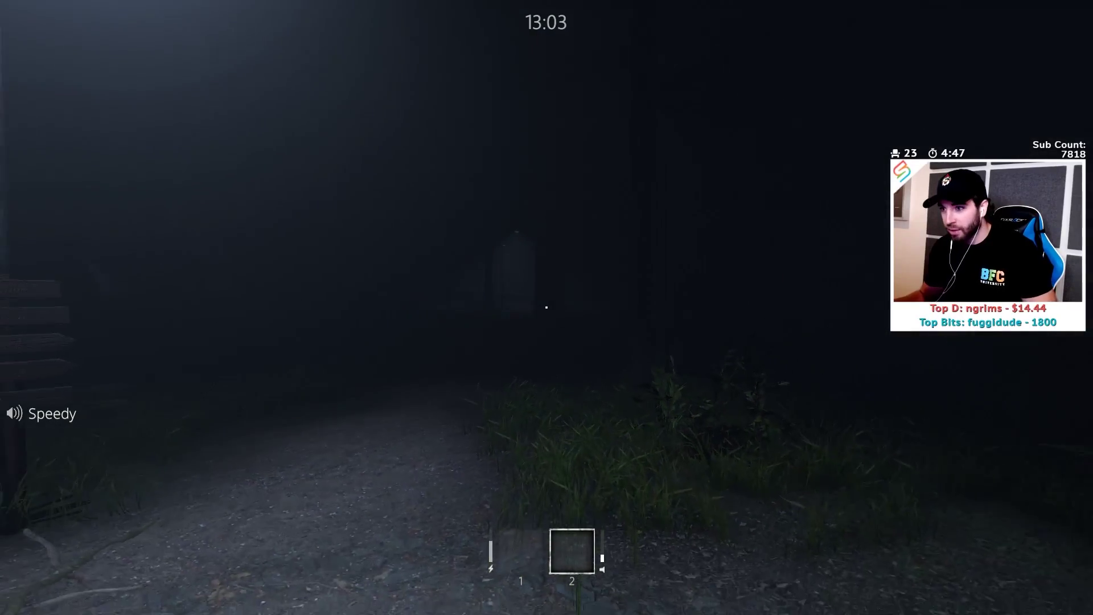
key(w)
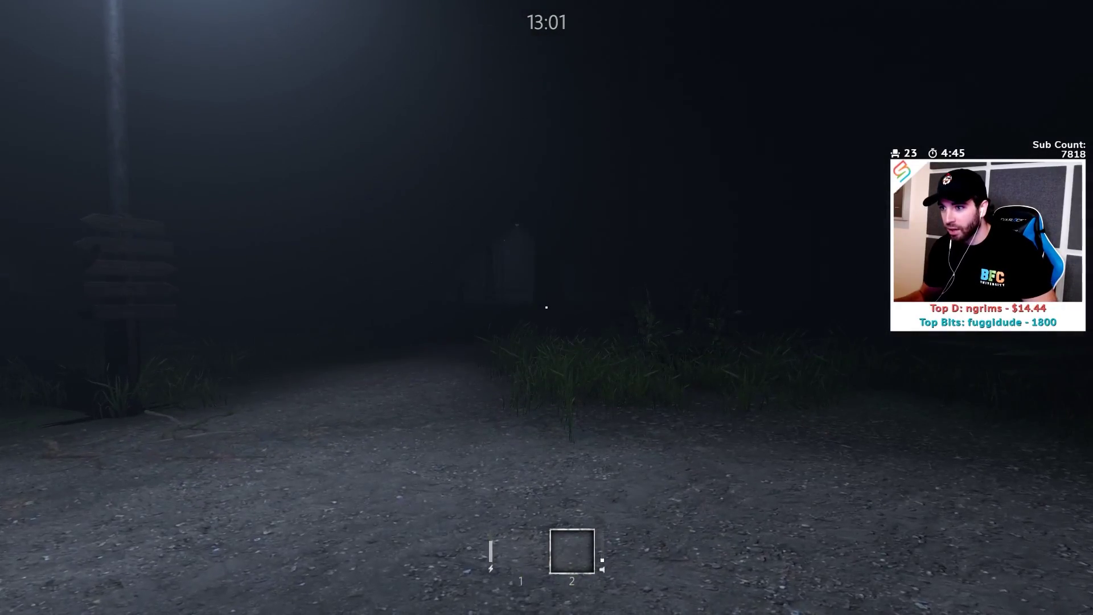
key(w)
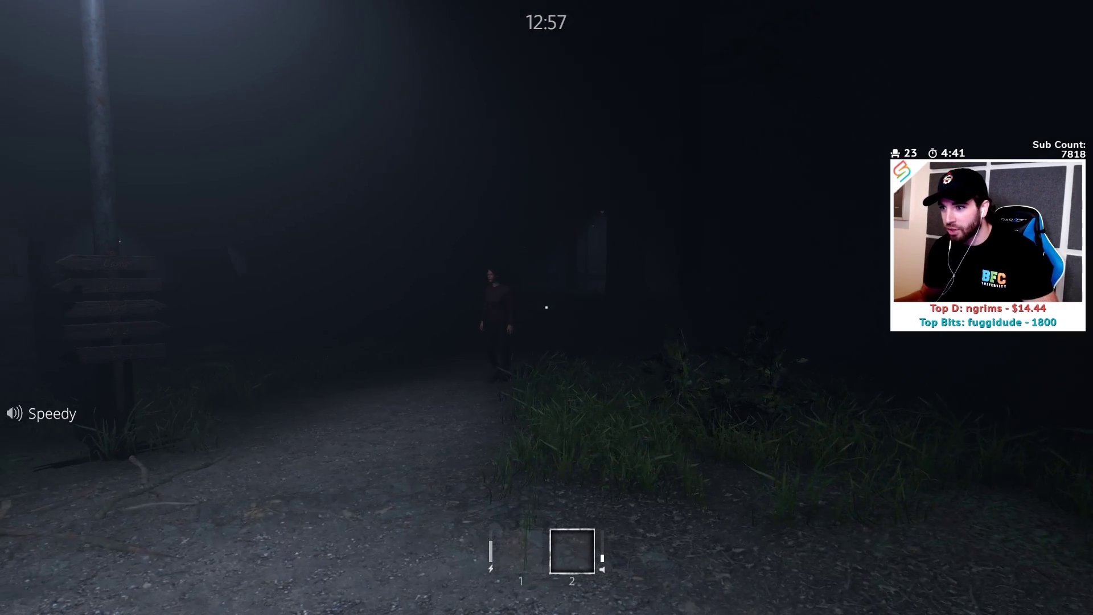
key(w)
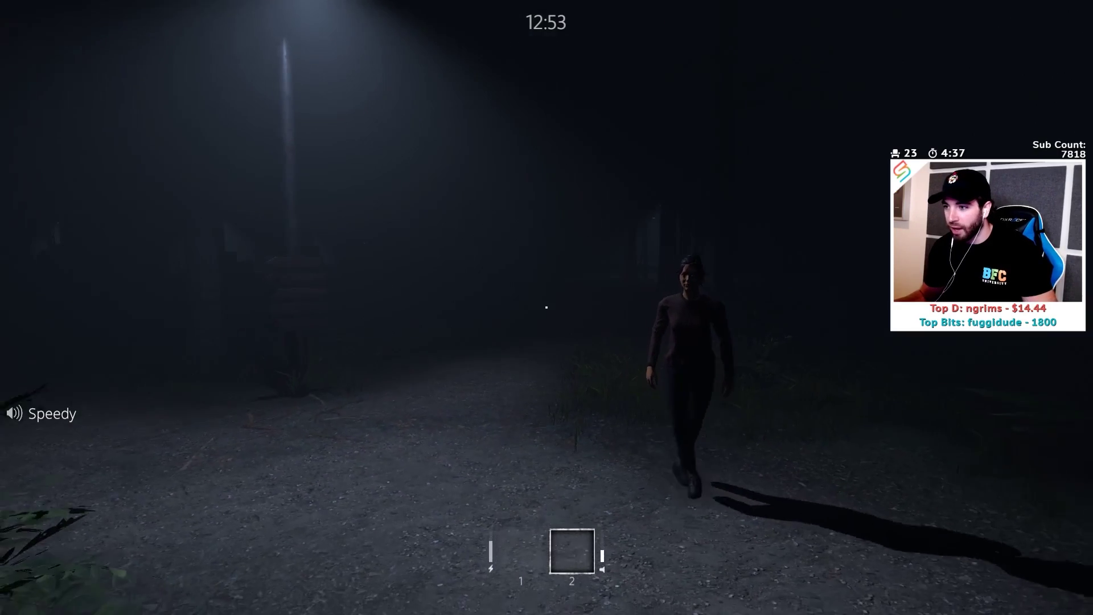
key(w)
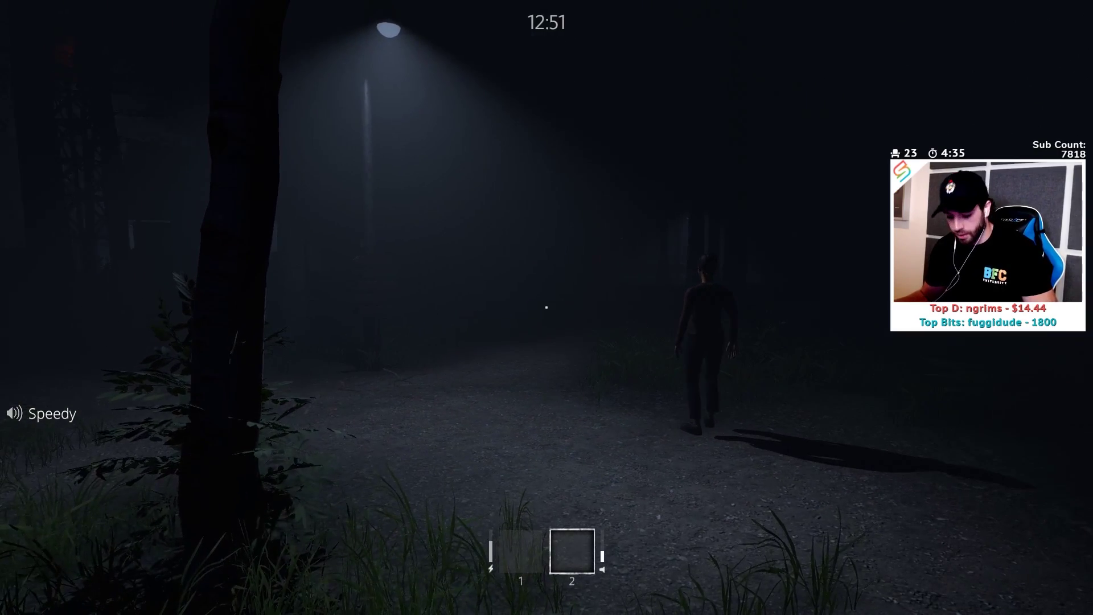
key(w)
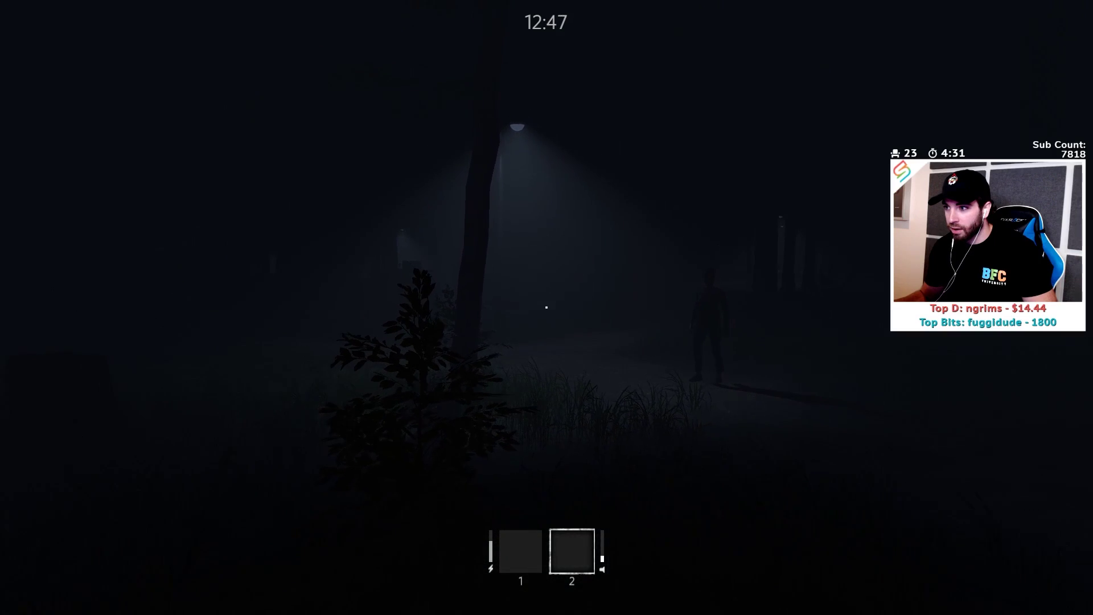
key(w)
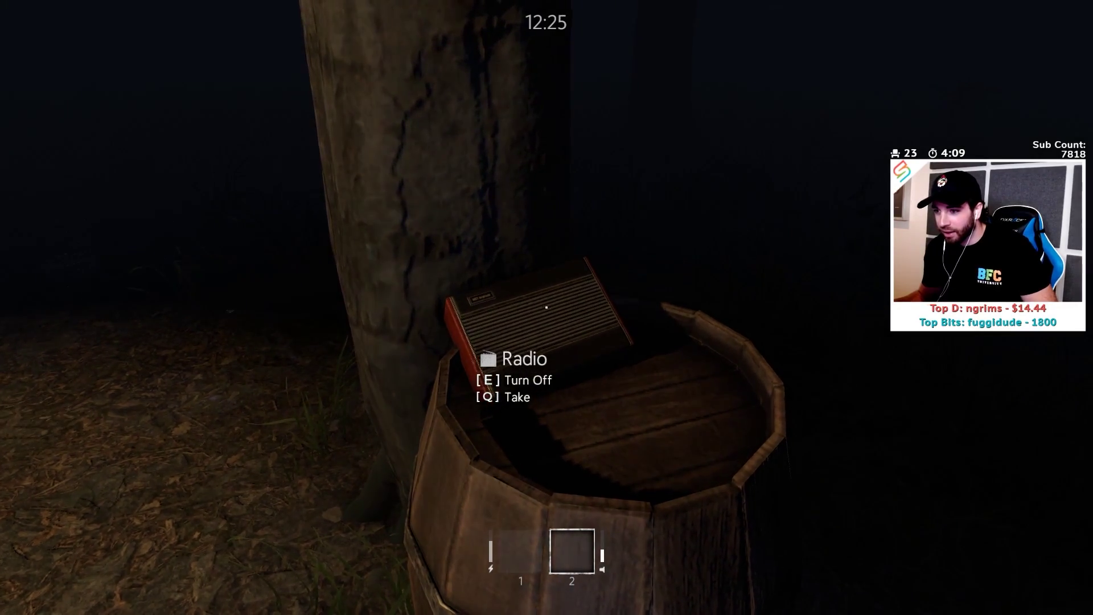
key(e)
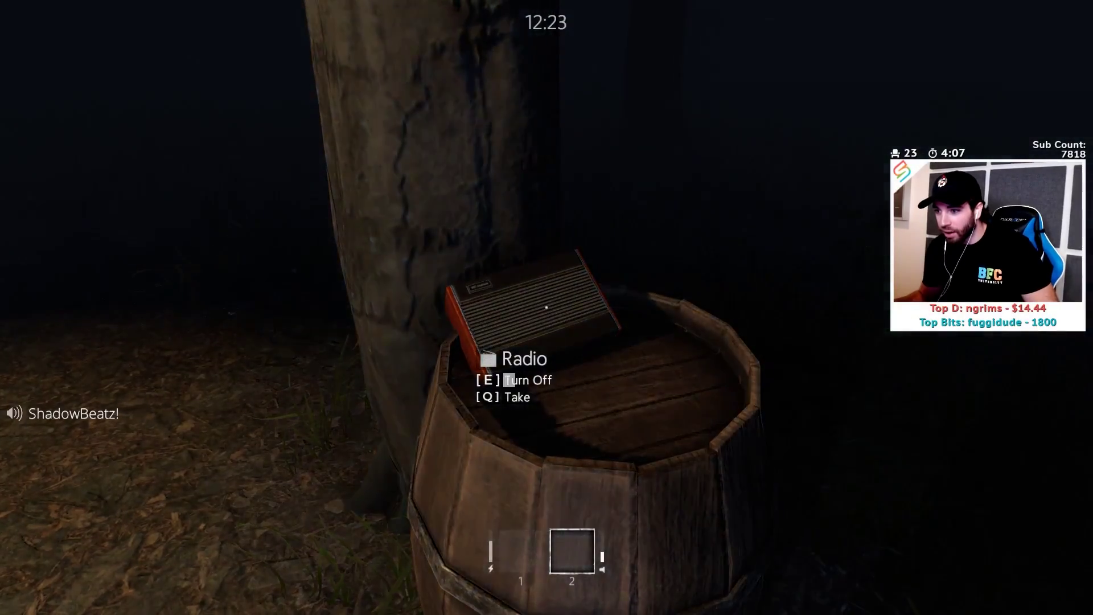
key(e)
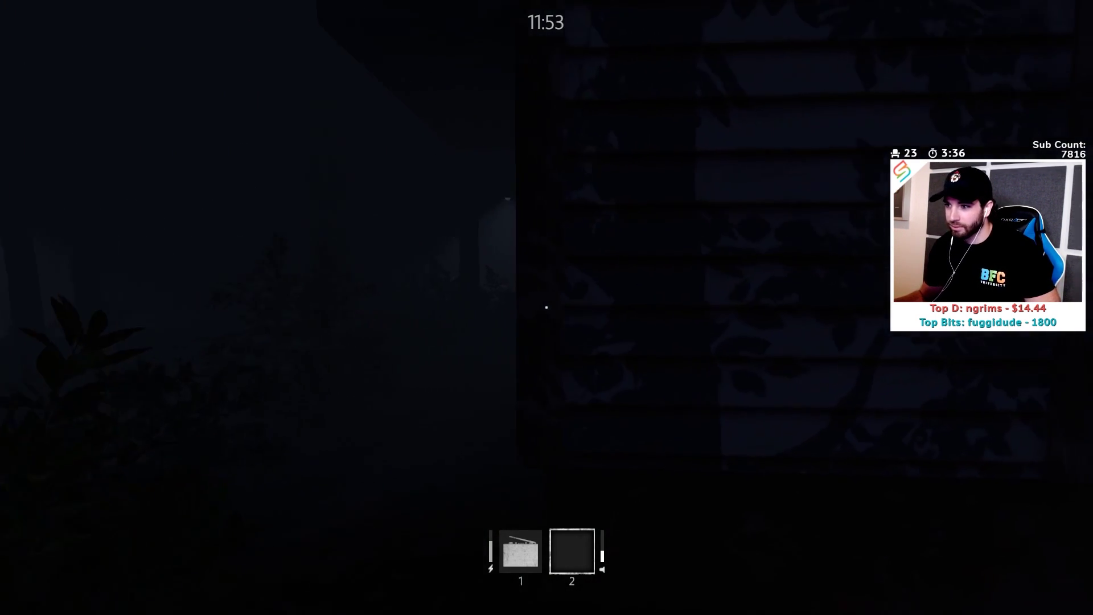
key(w)
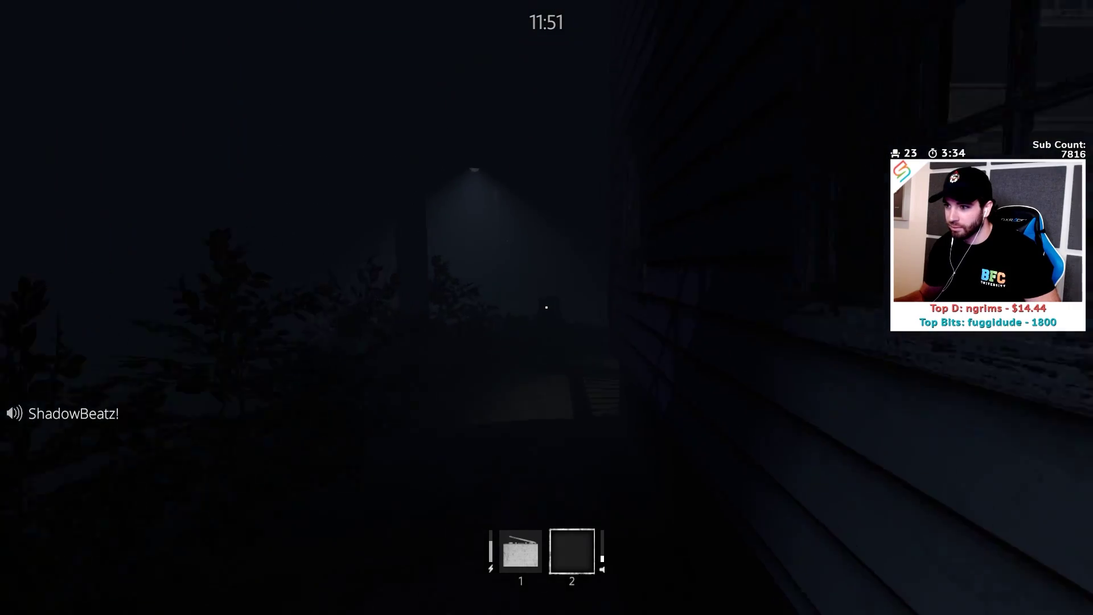
key(w)
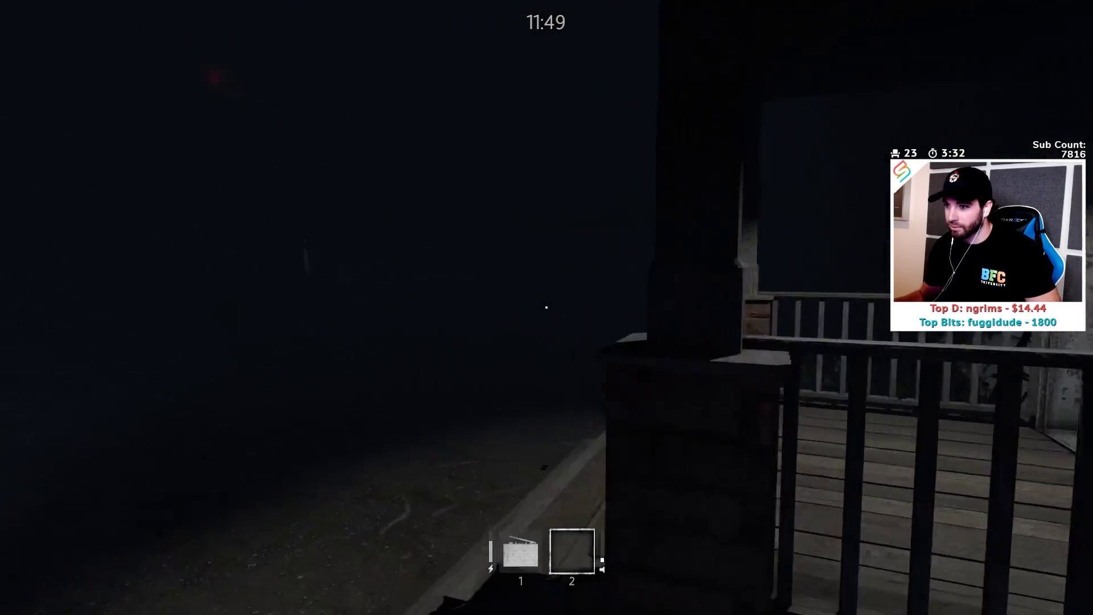
key(w)
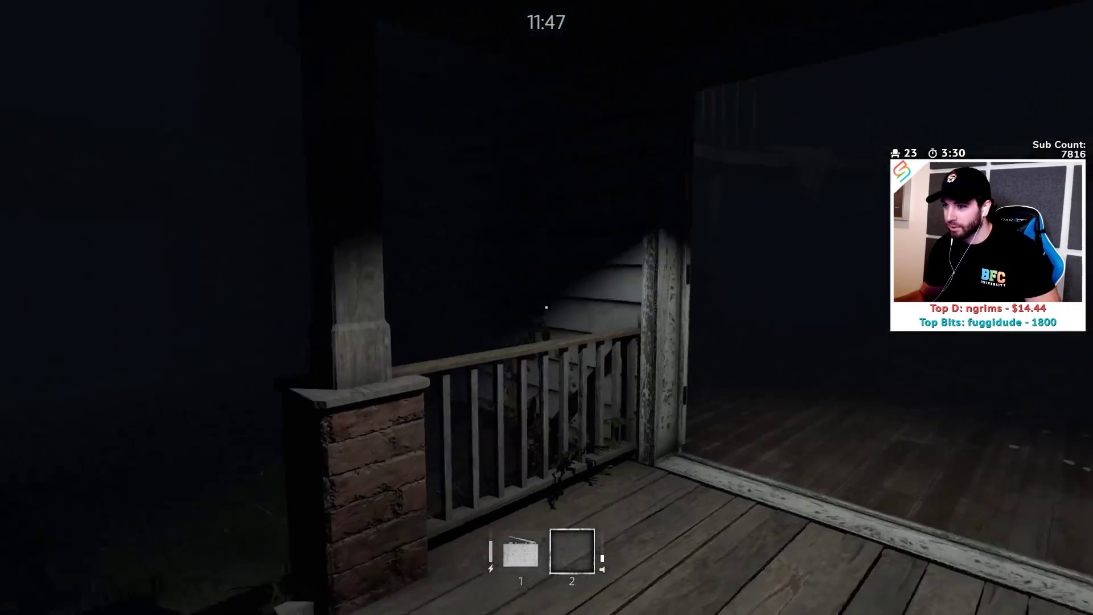
key(w)
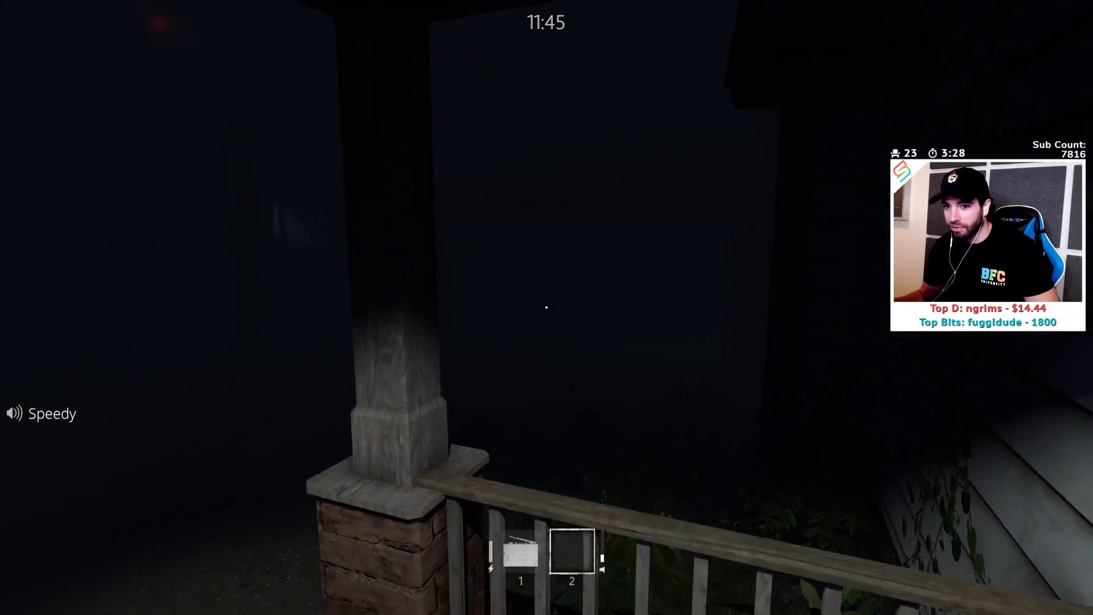
key(w)
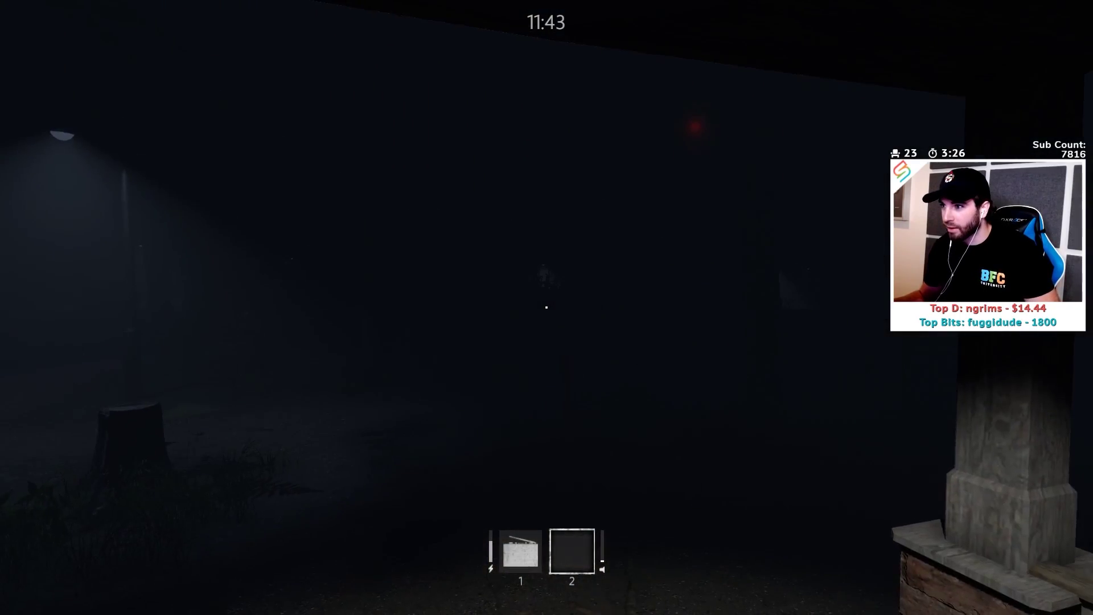
key(w)
key(w)
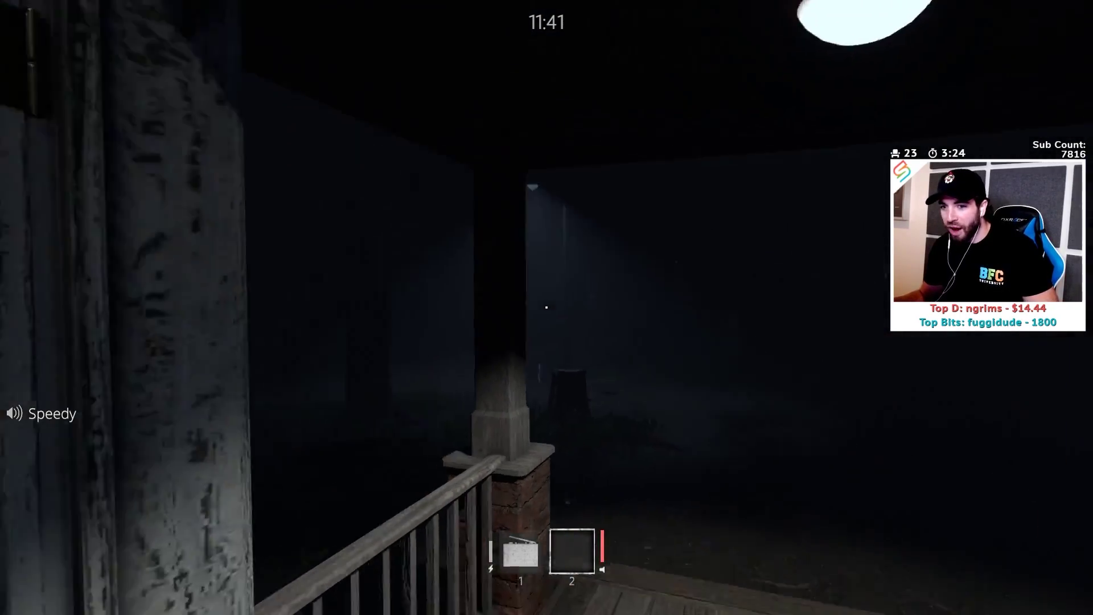
key(w)
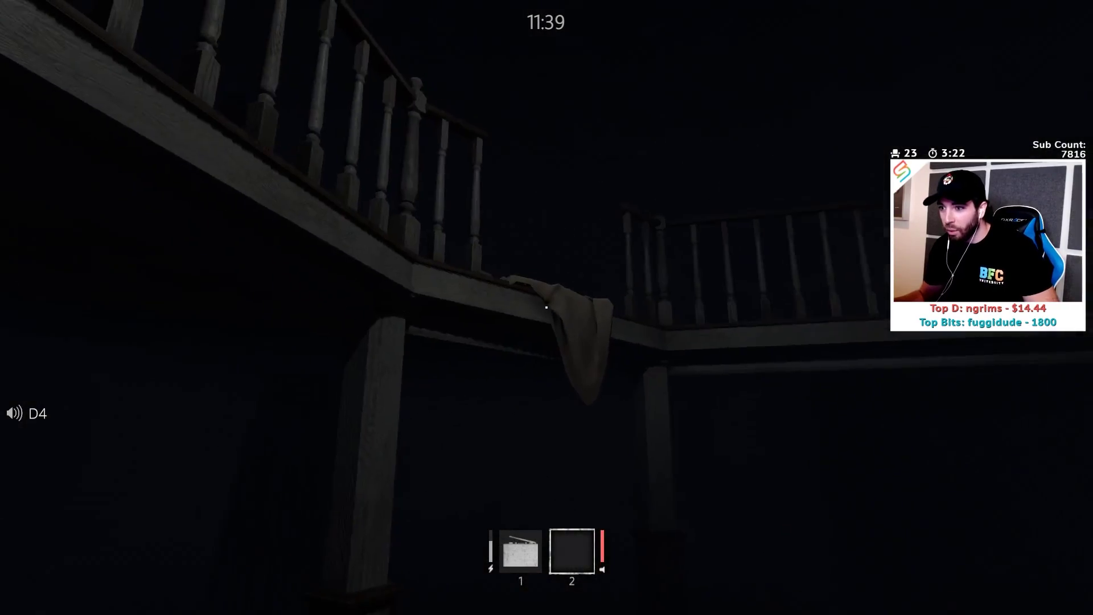
key(w)
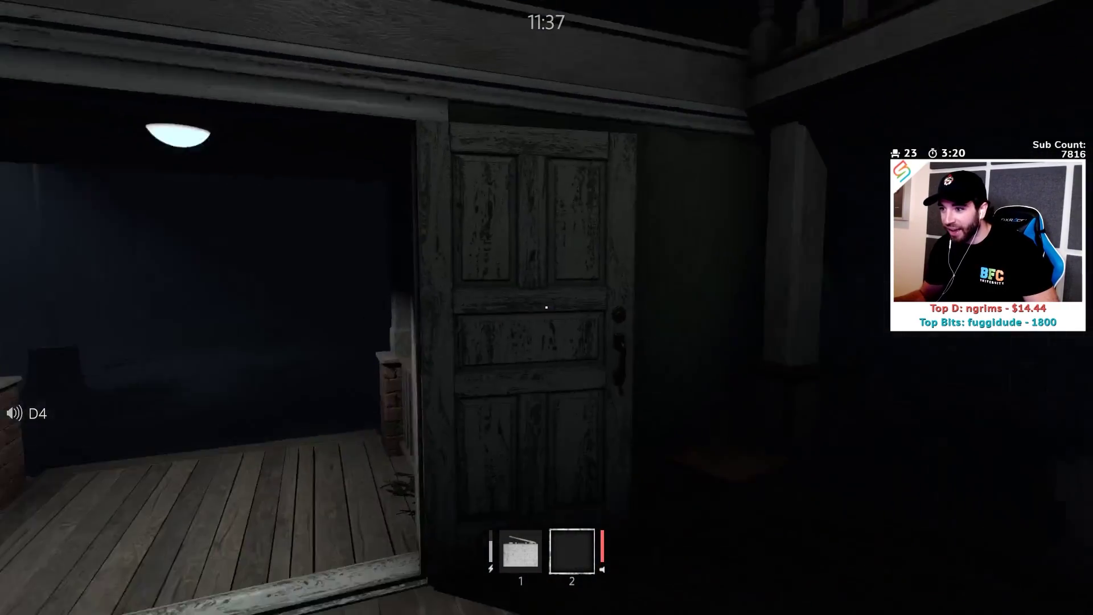
key(w)
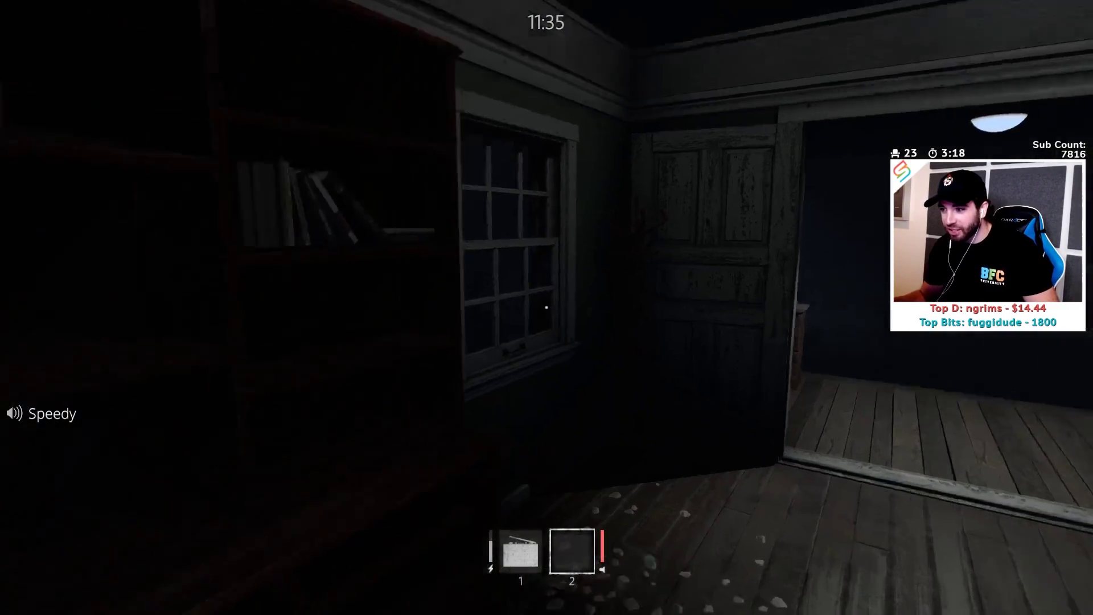
key(w)
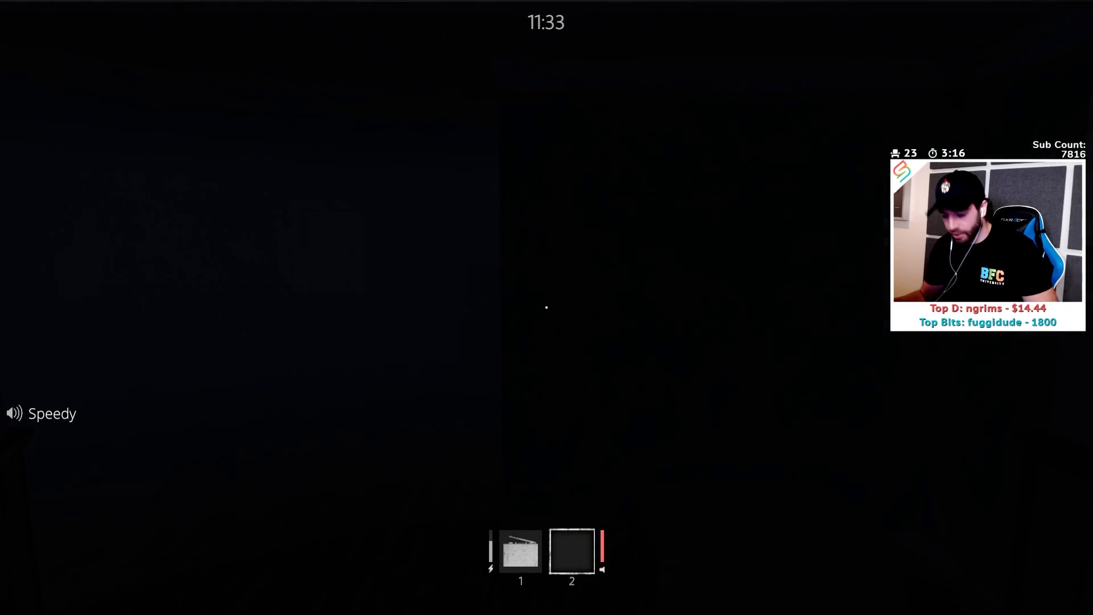
key(t)
key(w)
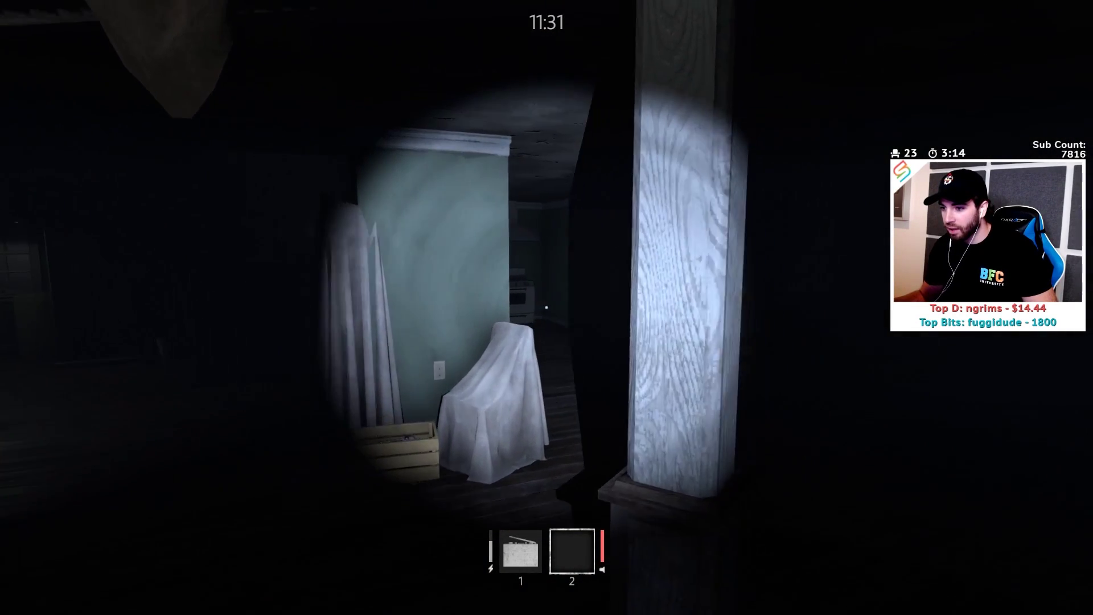
key(w)
key(t)
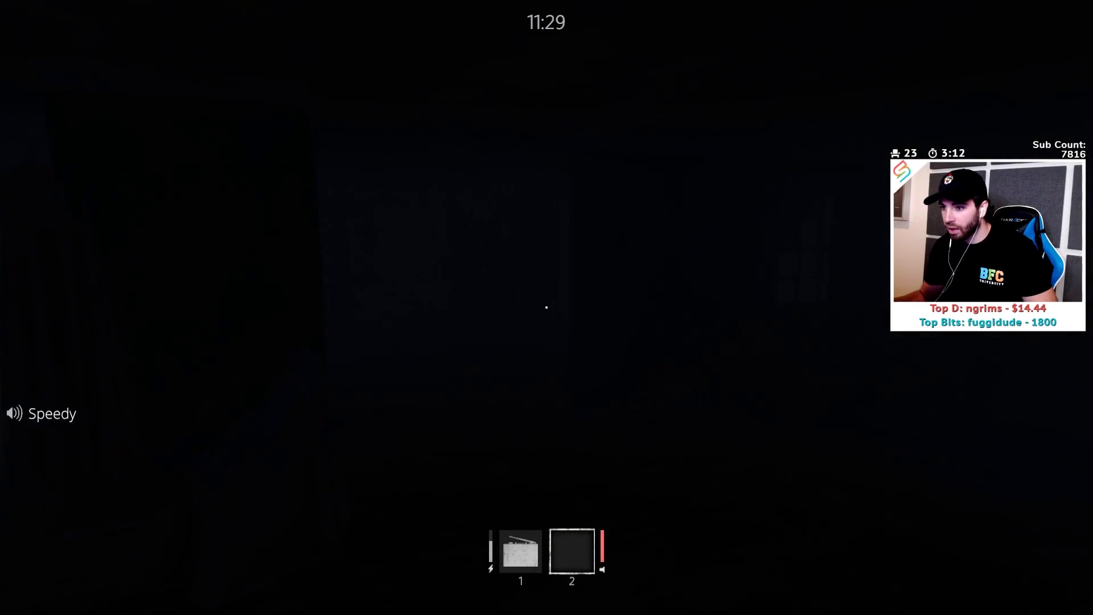
key(w)
key(w)
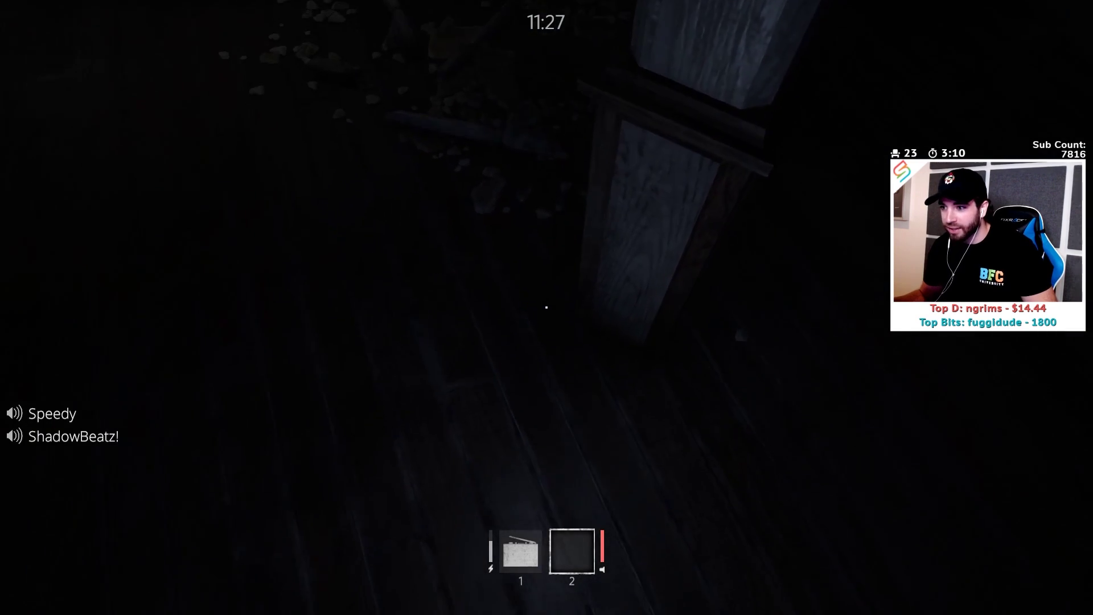
key(w)
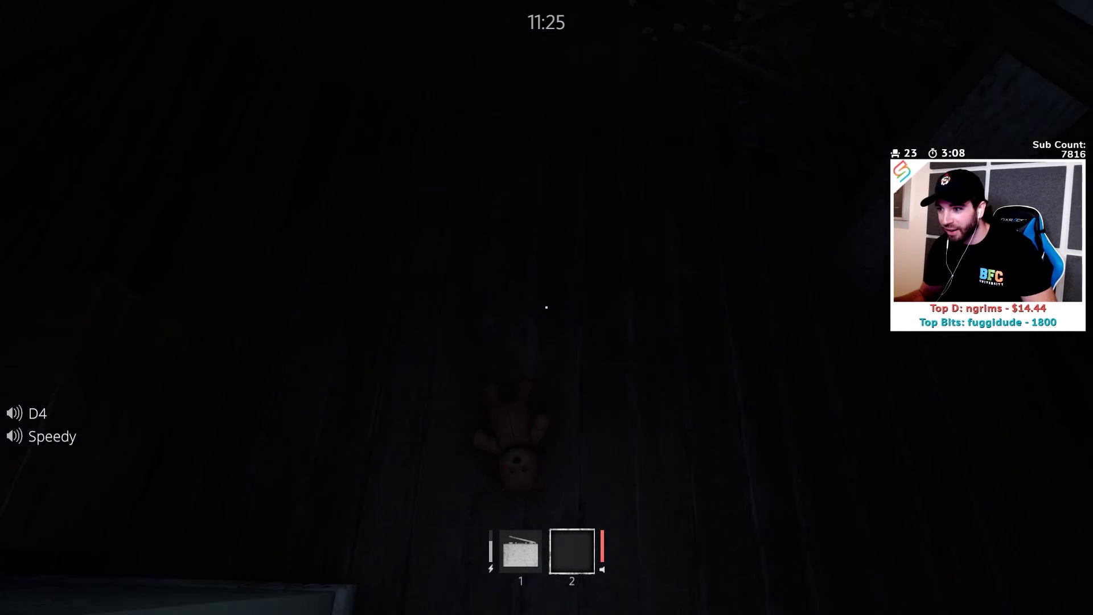
key(w)
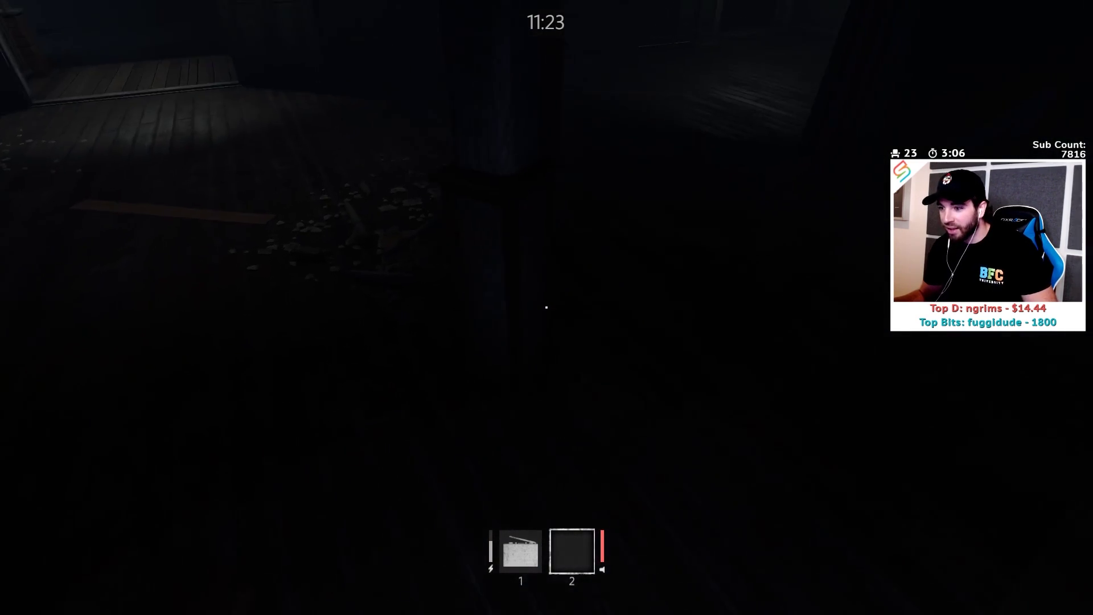
key(w)
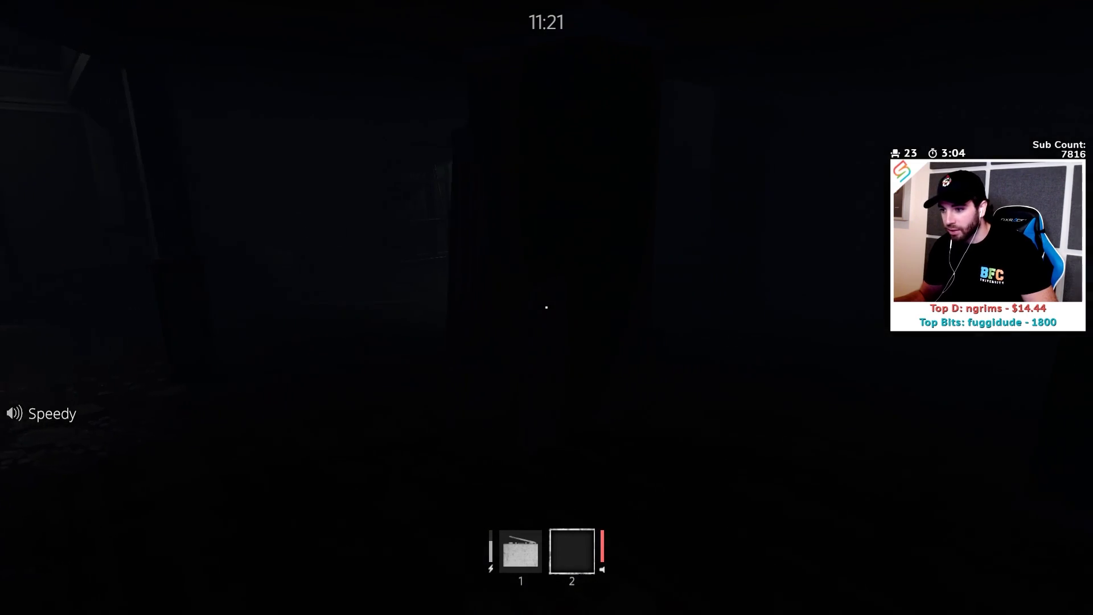
key(t)
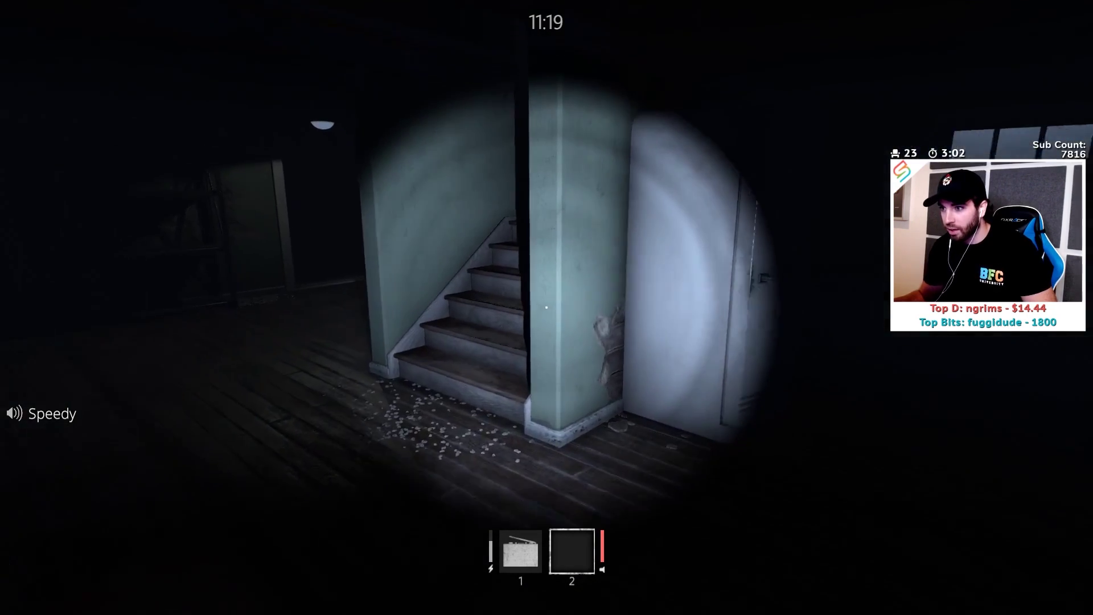
key(w)
key(w)
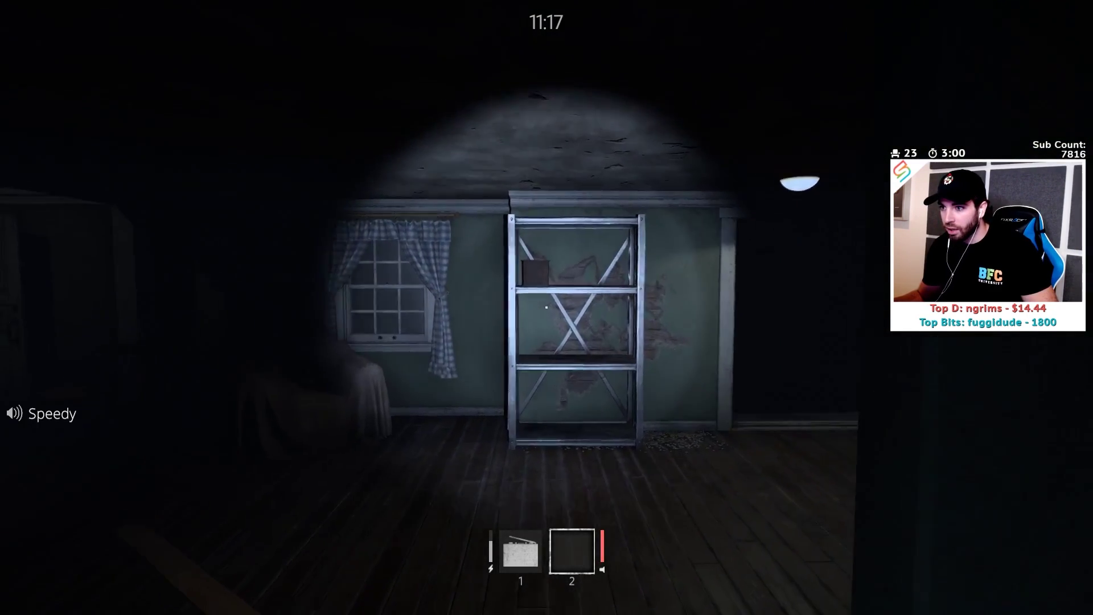
key(w)
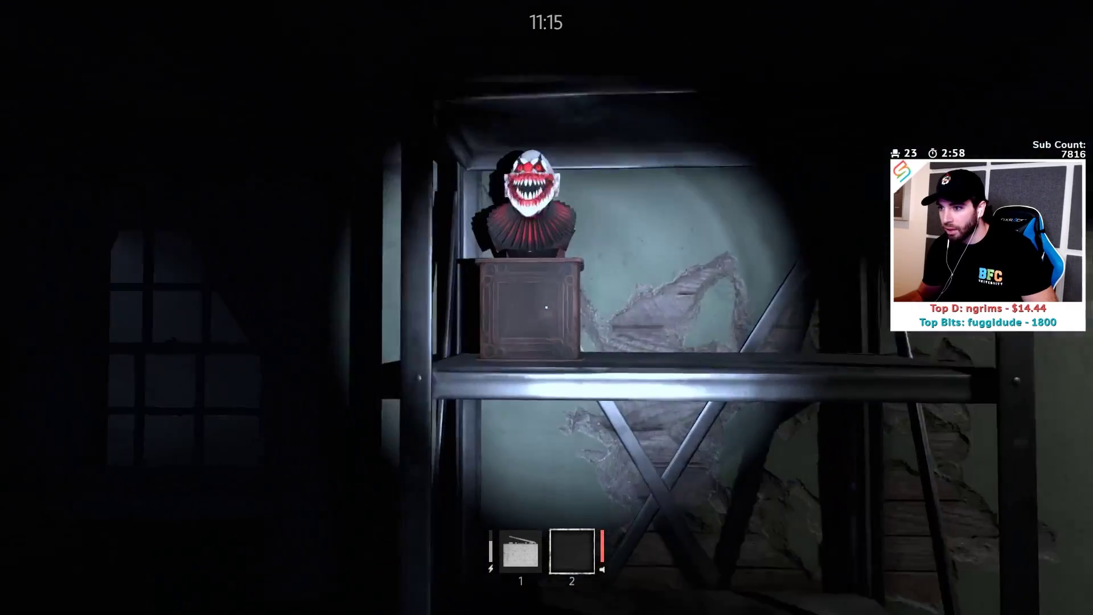
key(w)
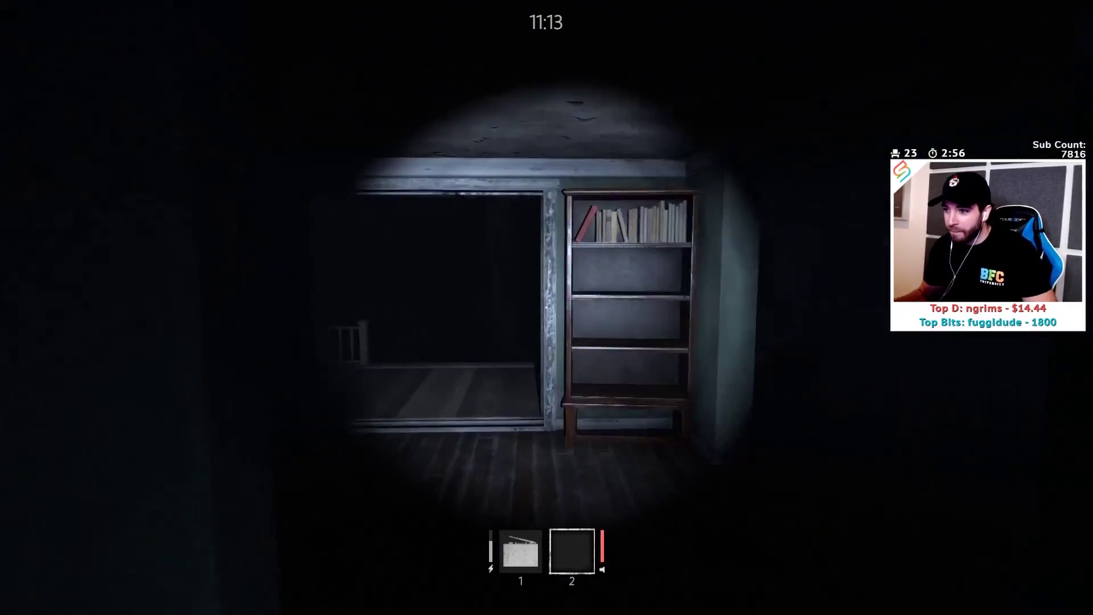
key(w)
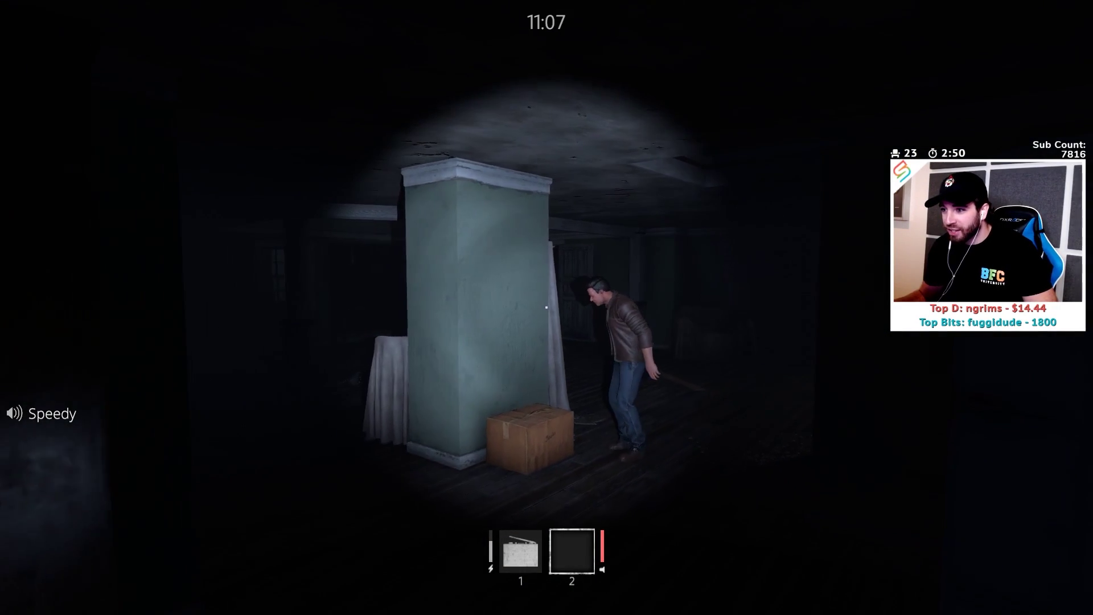
key(w)
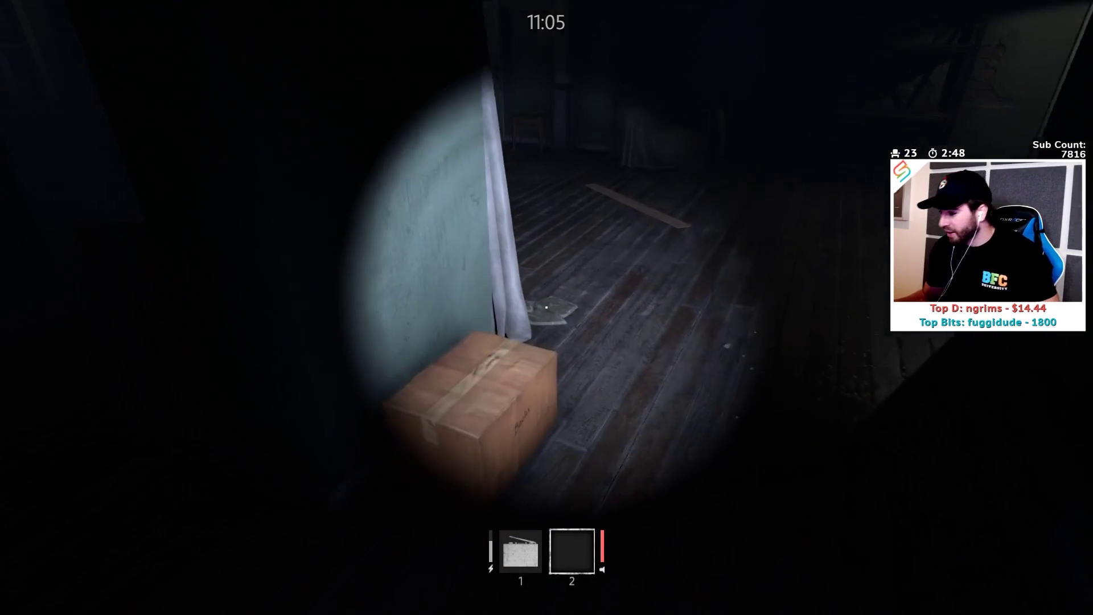
key(w)
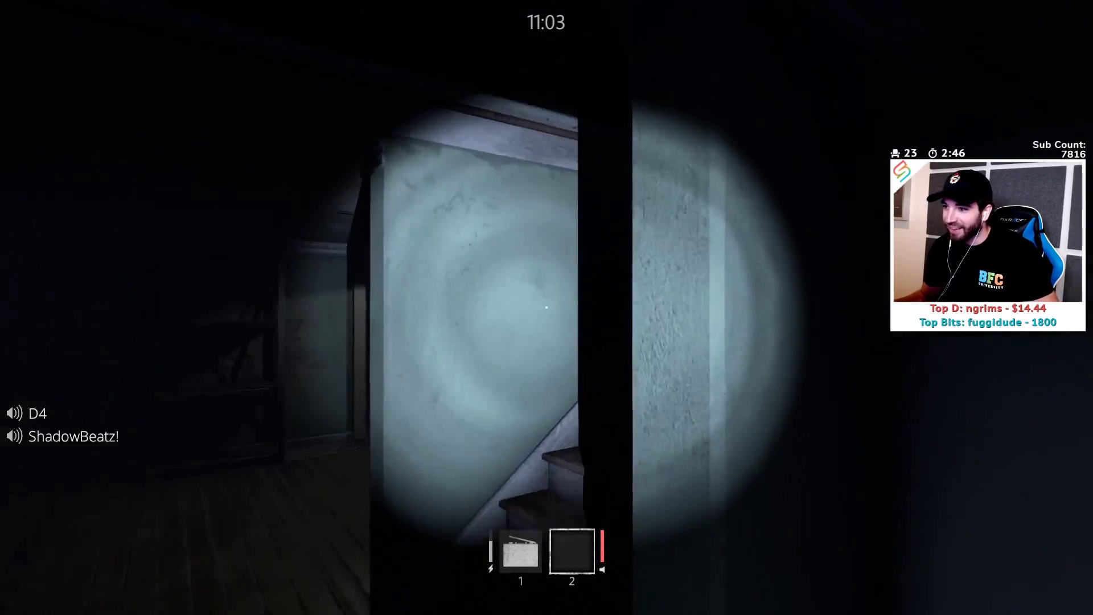
key(w)
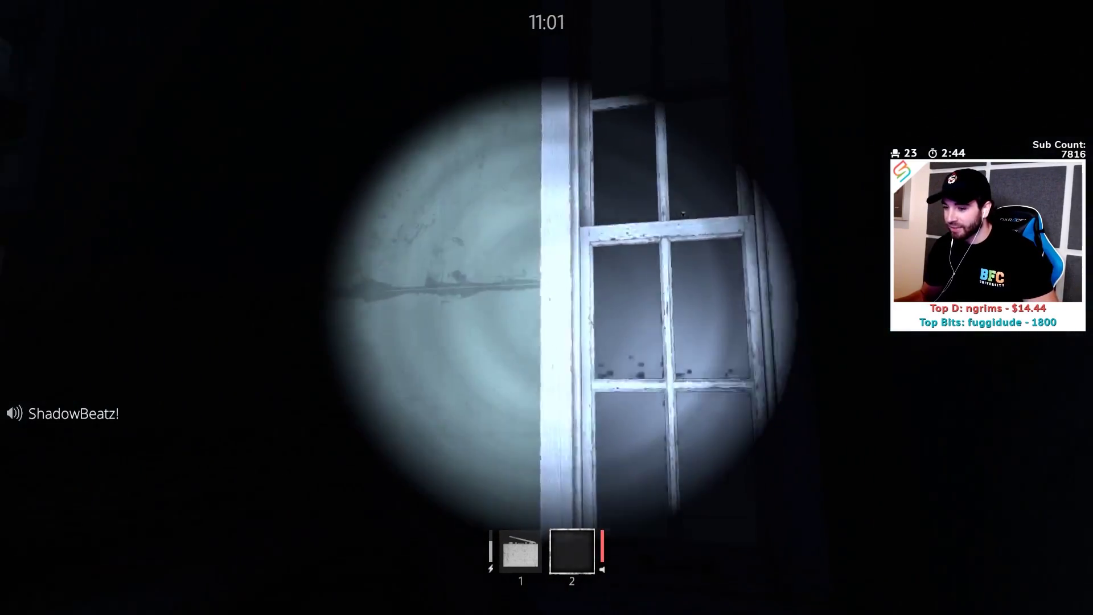
key(w)
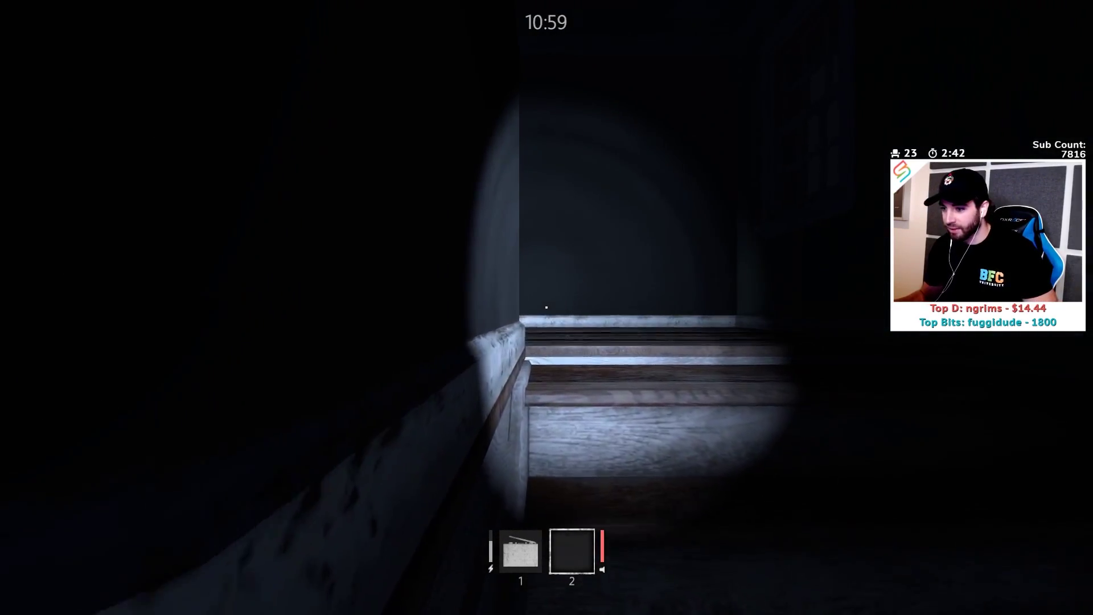
key(w)
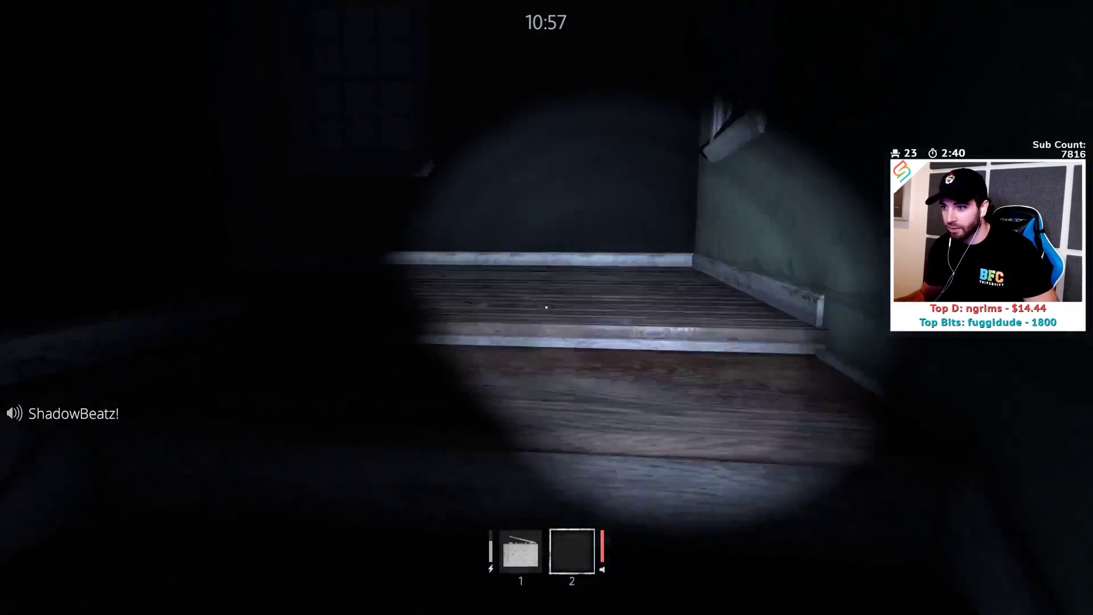
key(w)
key(w)
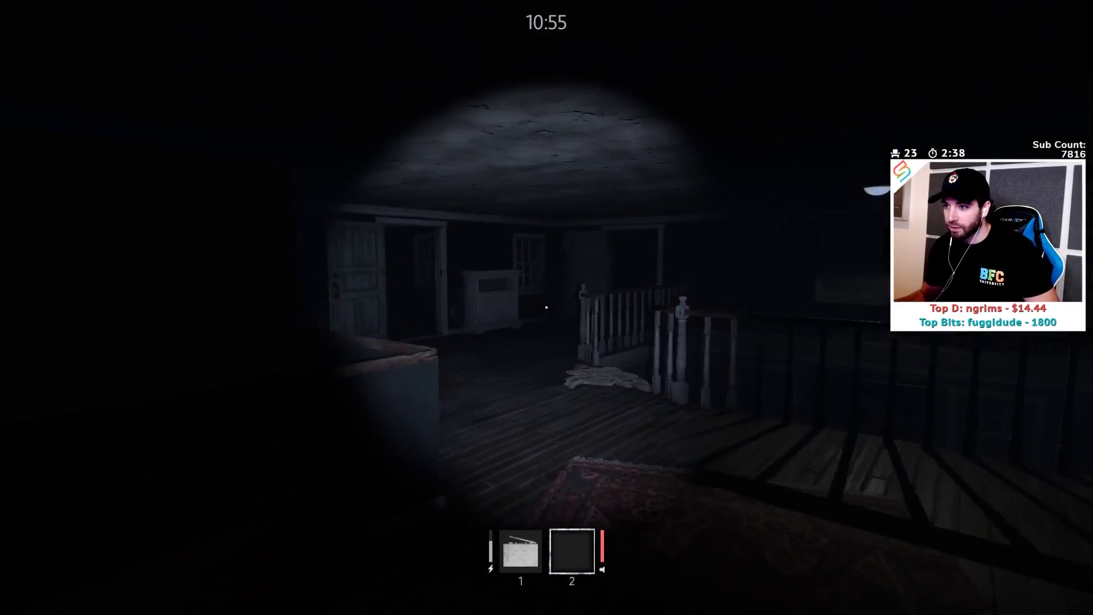
key(w)
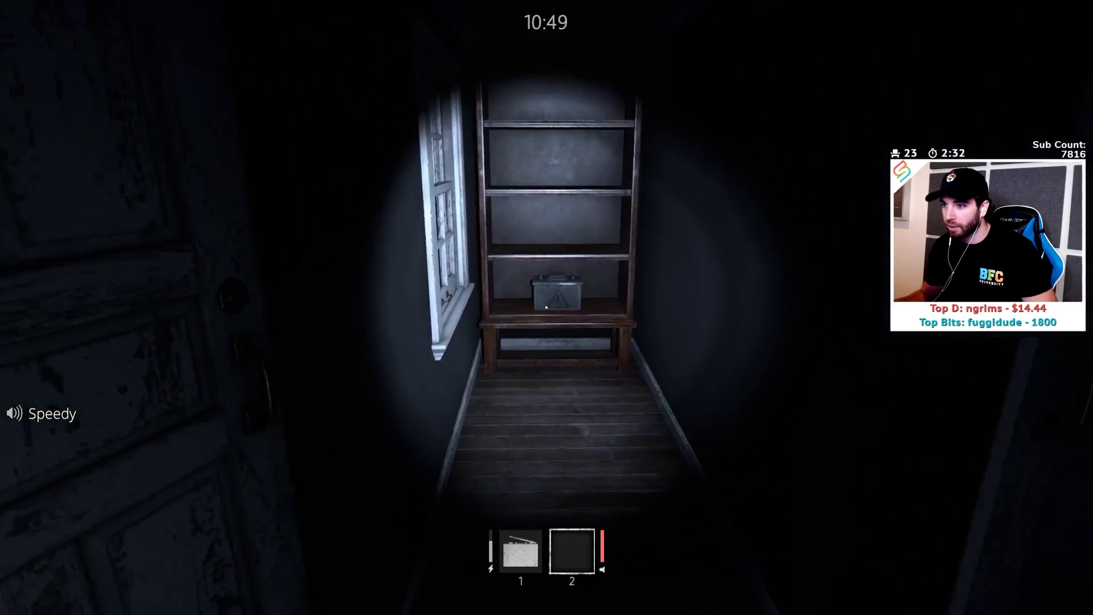
key(w)
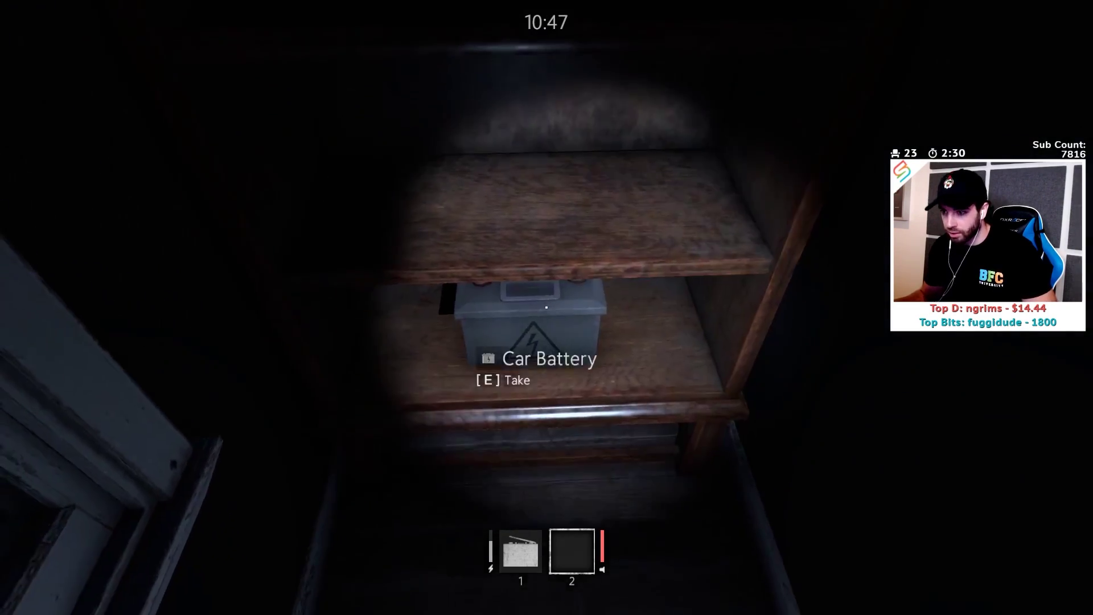
key(w)
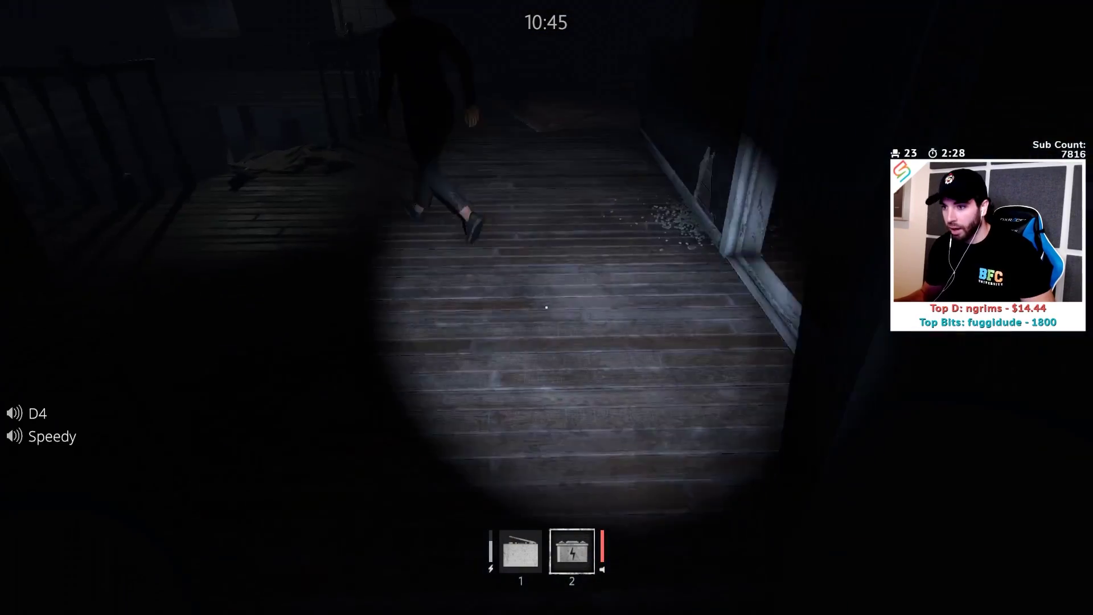
key(w)
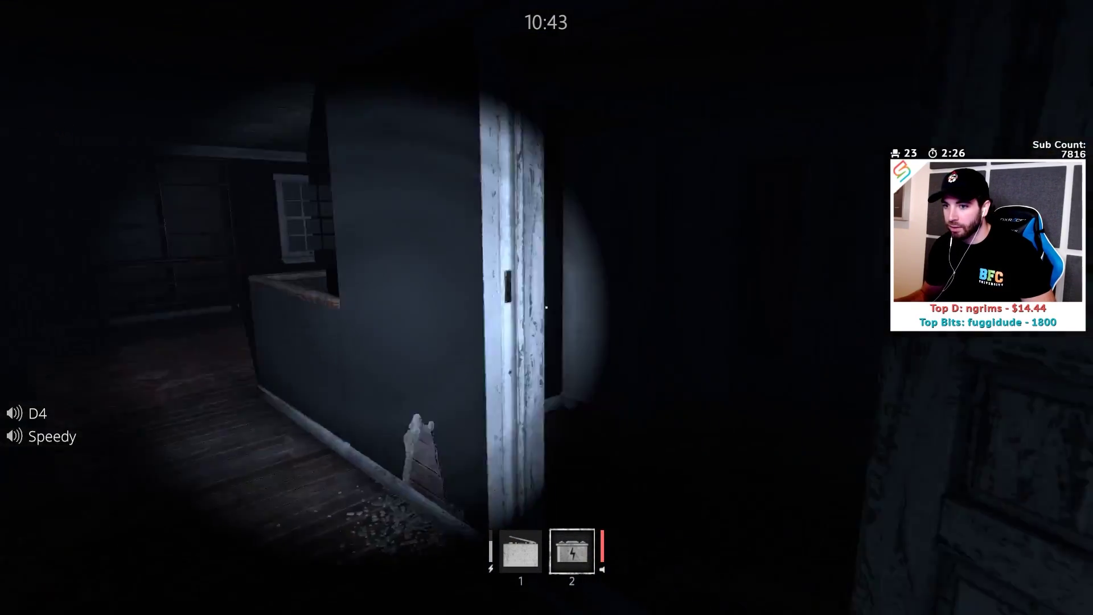
key(w)
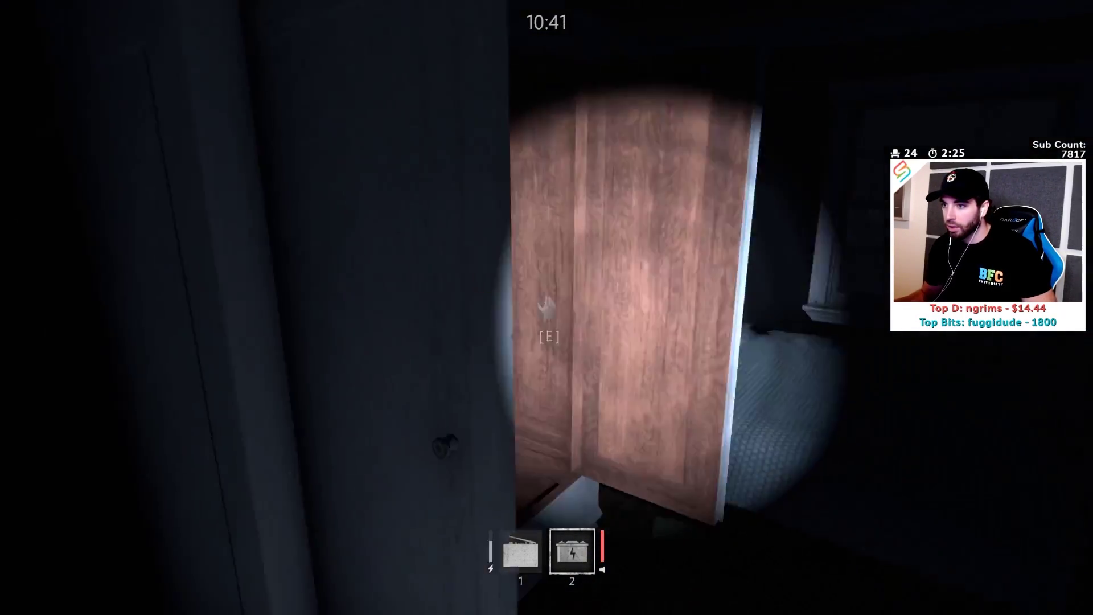
key(w)
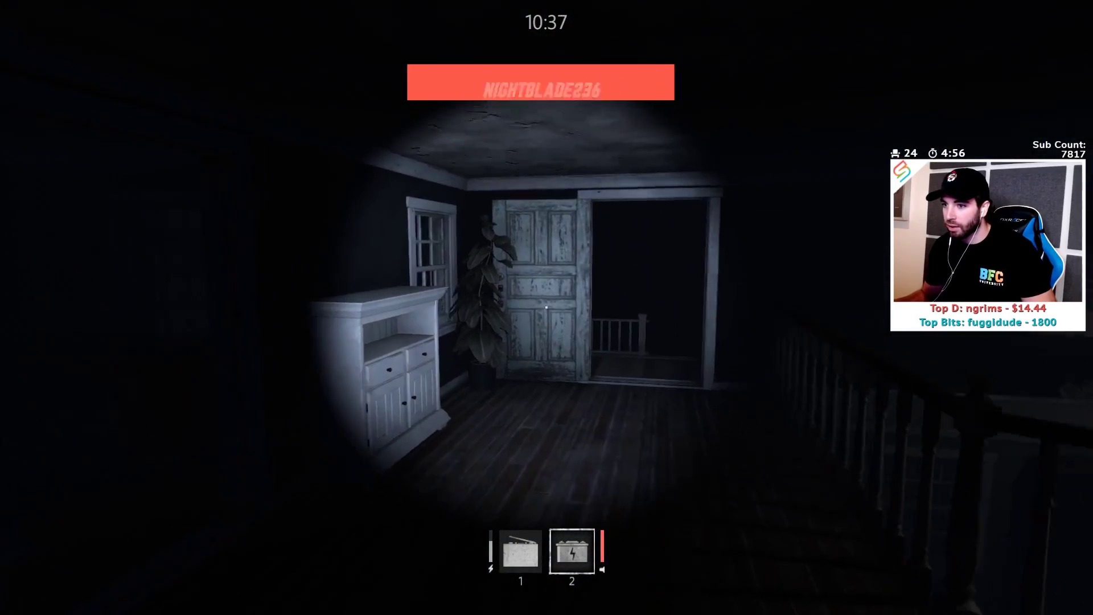
key(w)
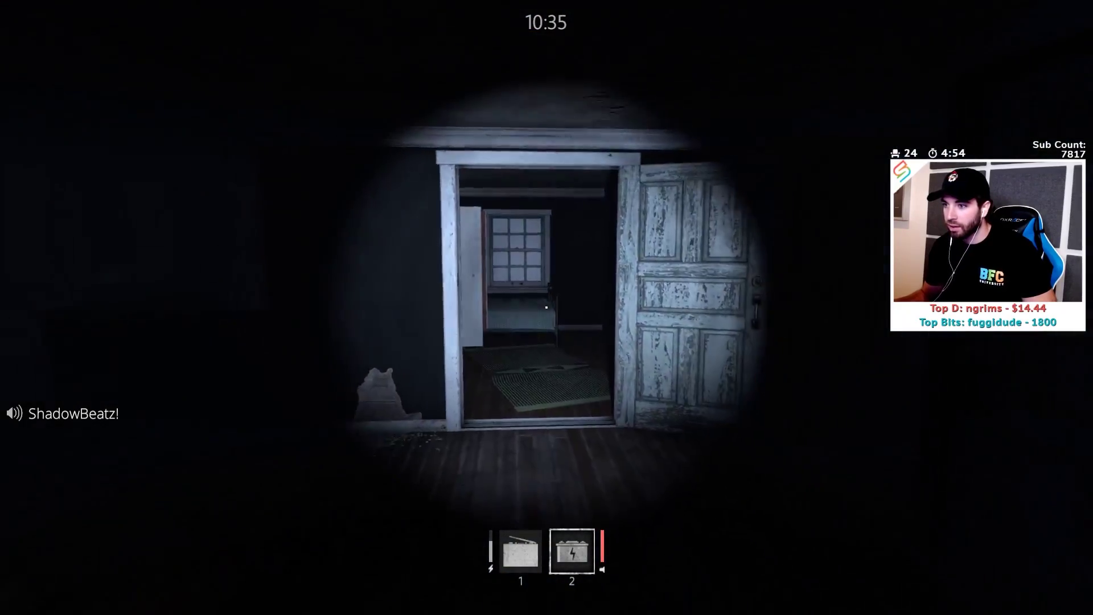
key(w)
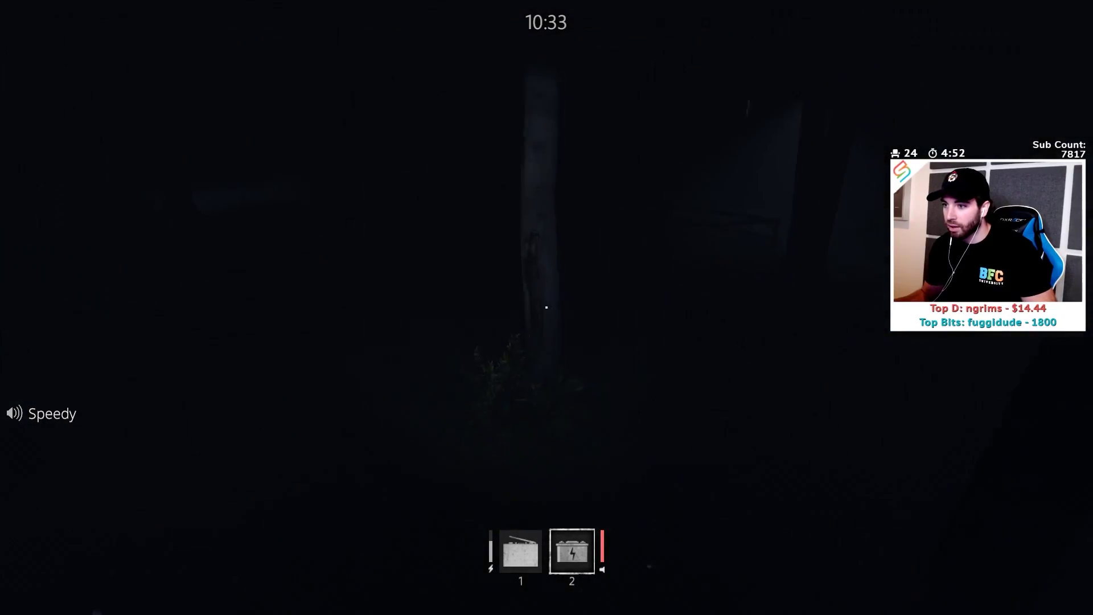
key(w)
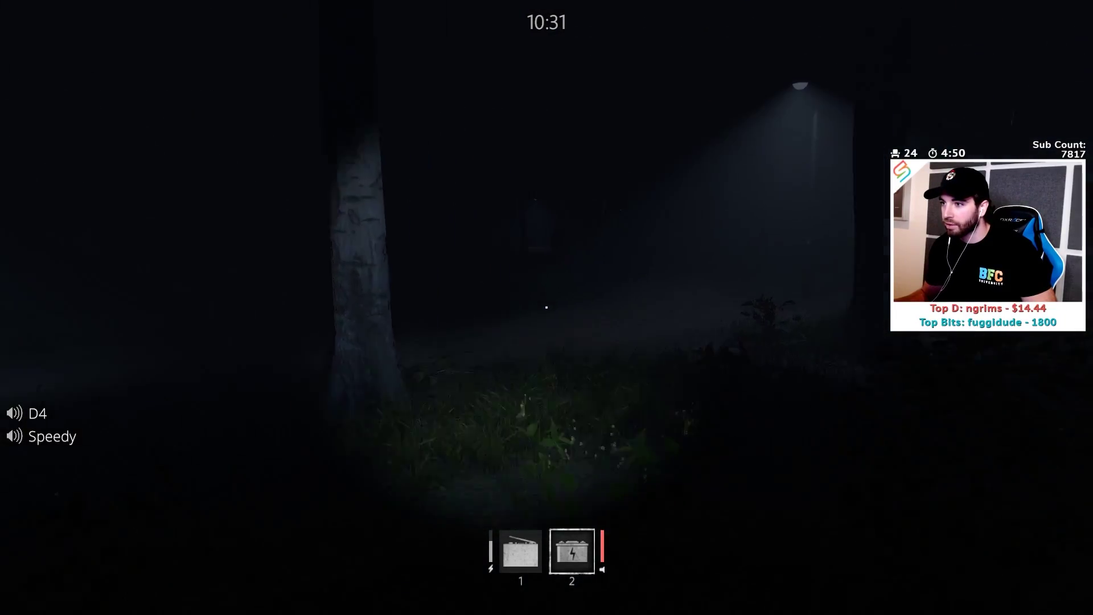
key(w)
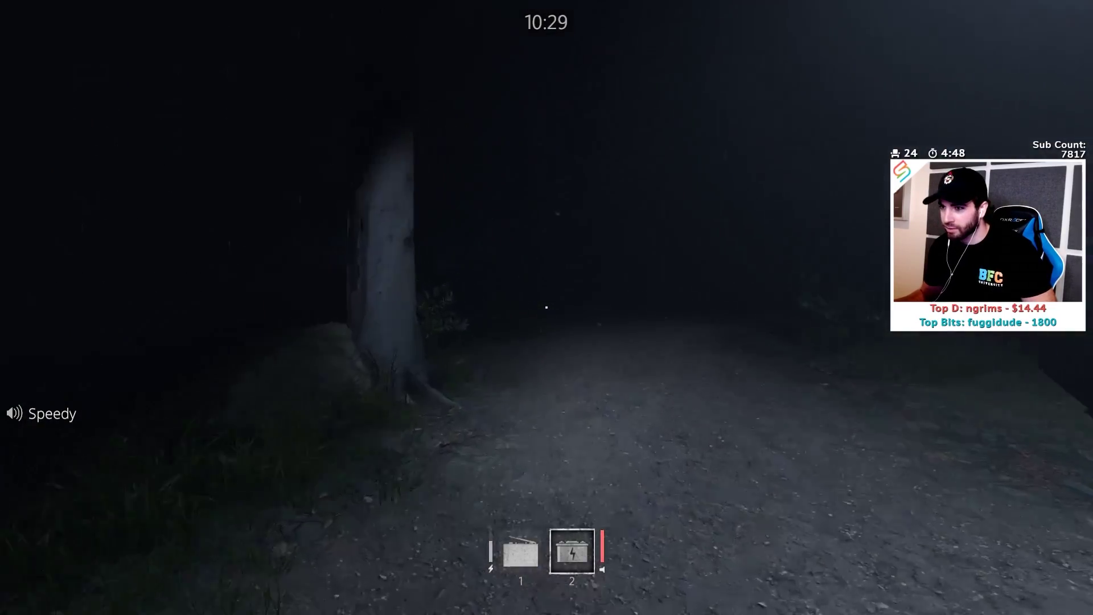
key(w)
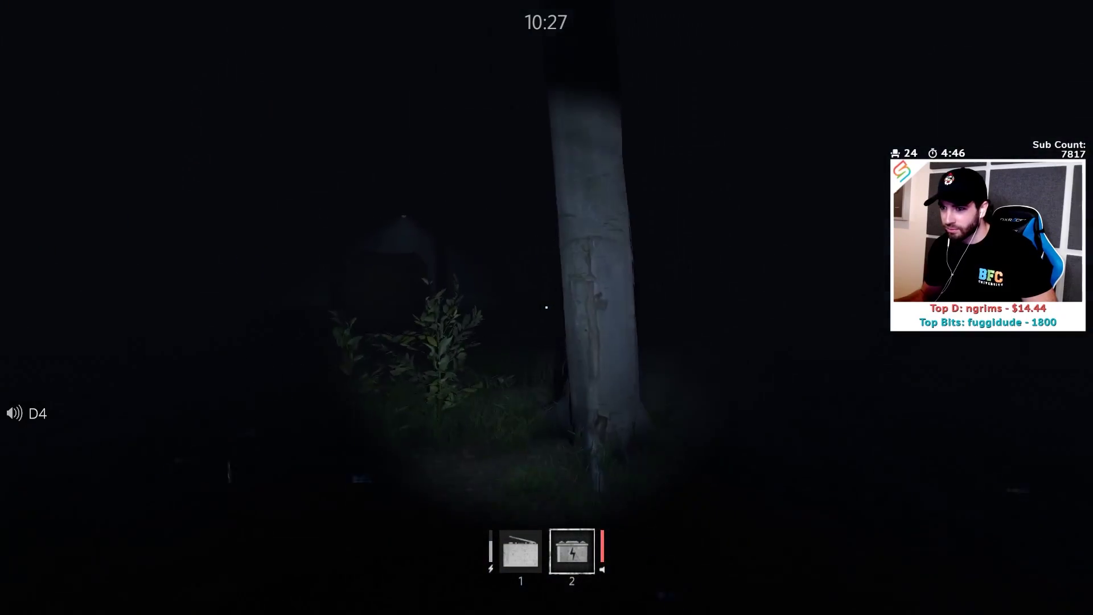
key(w)
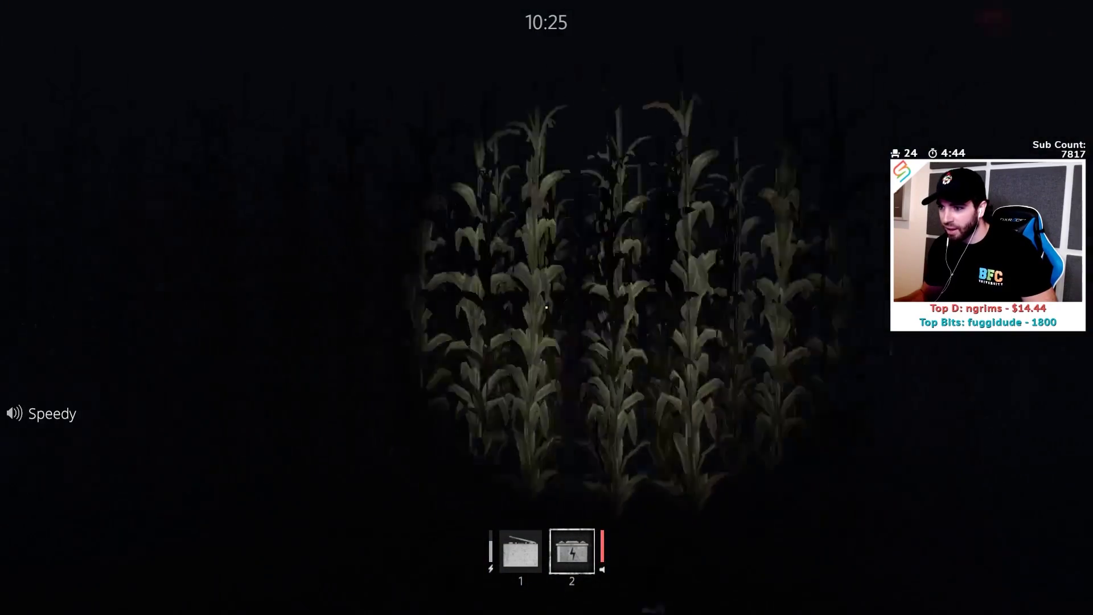
key(w)
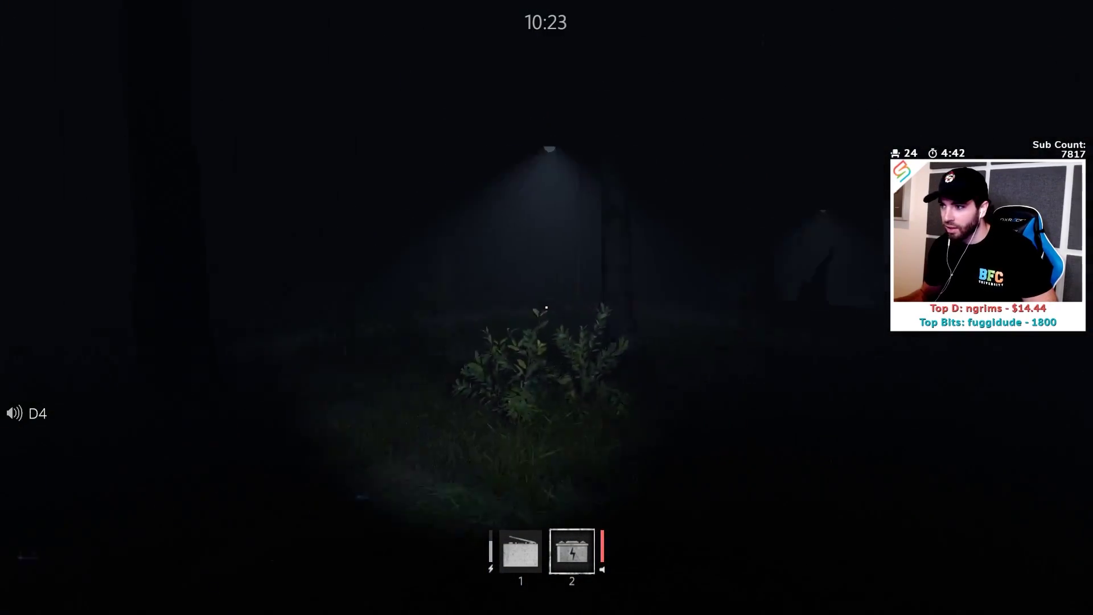
key(w)
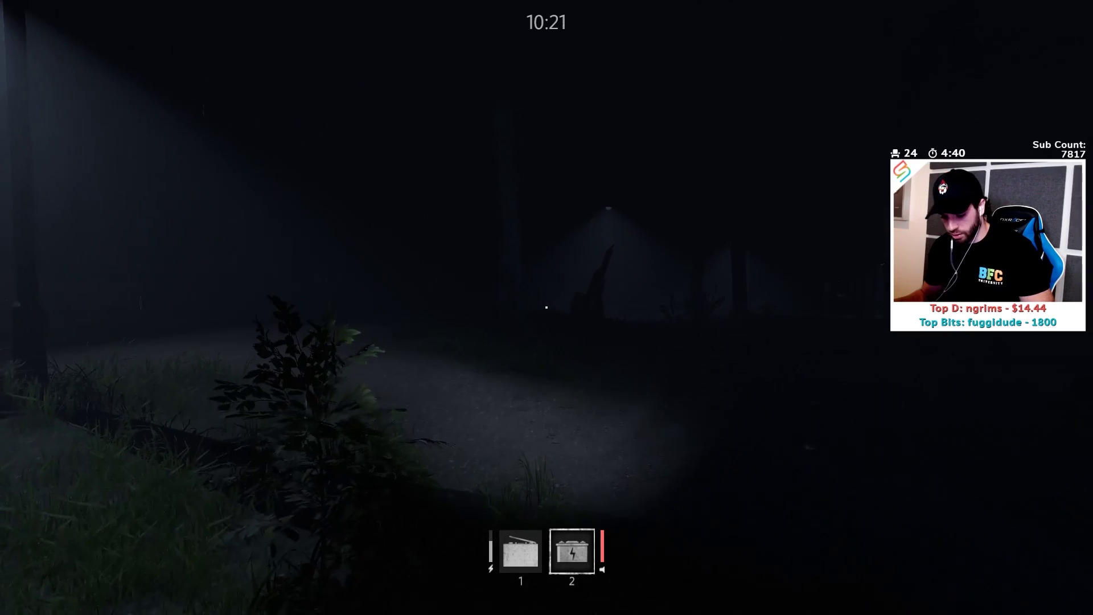
key(w)
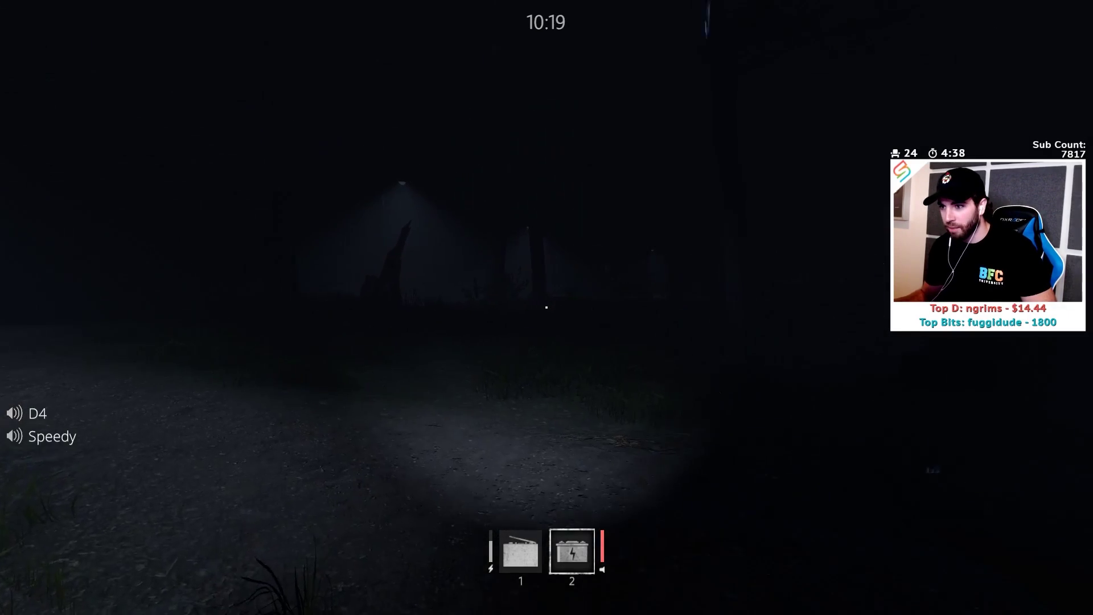
key(w)
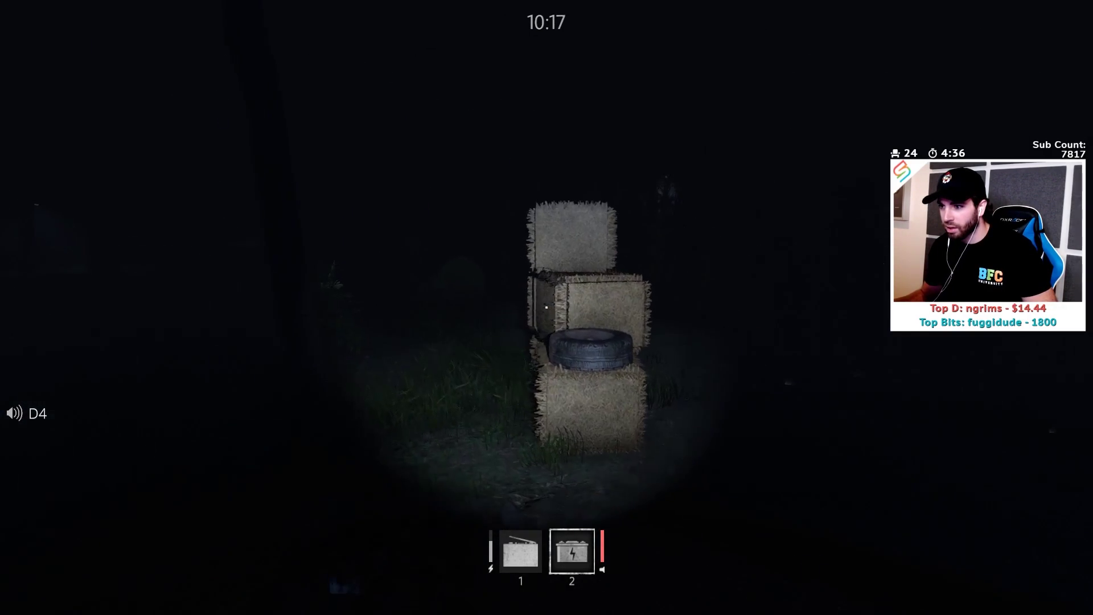
key(w)
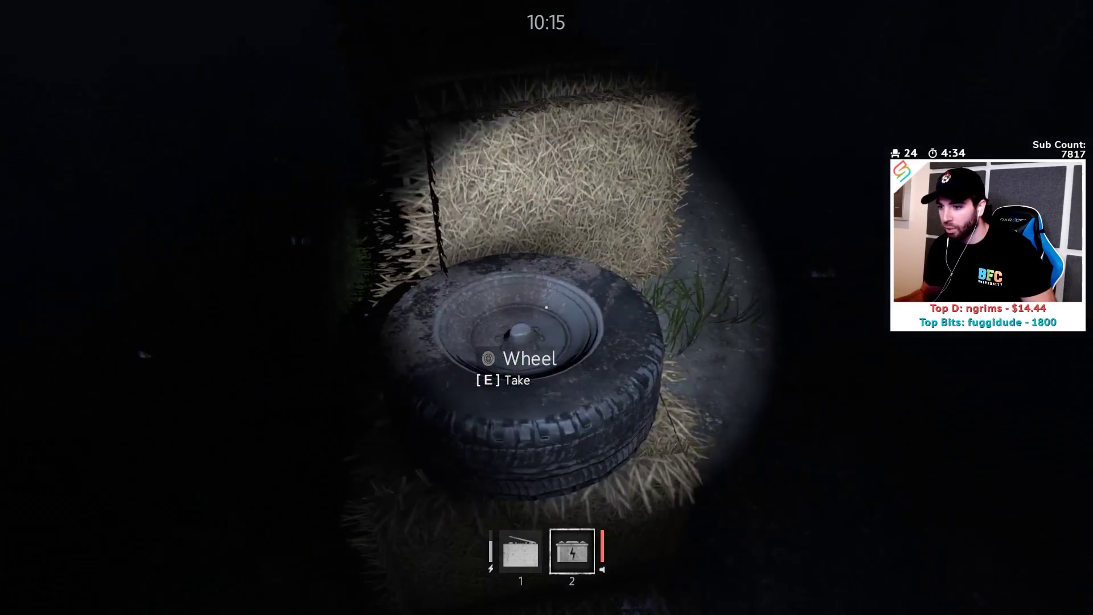
key(w)
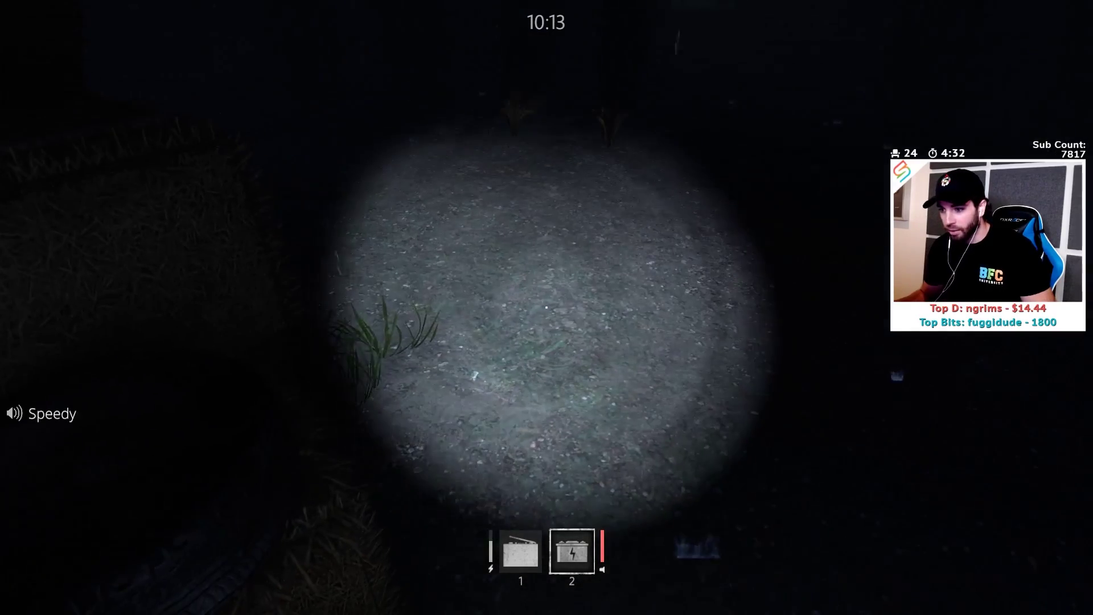
key(w)
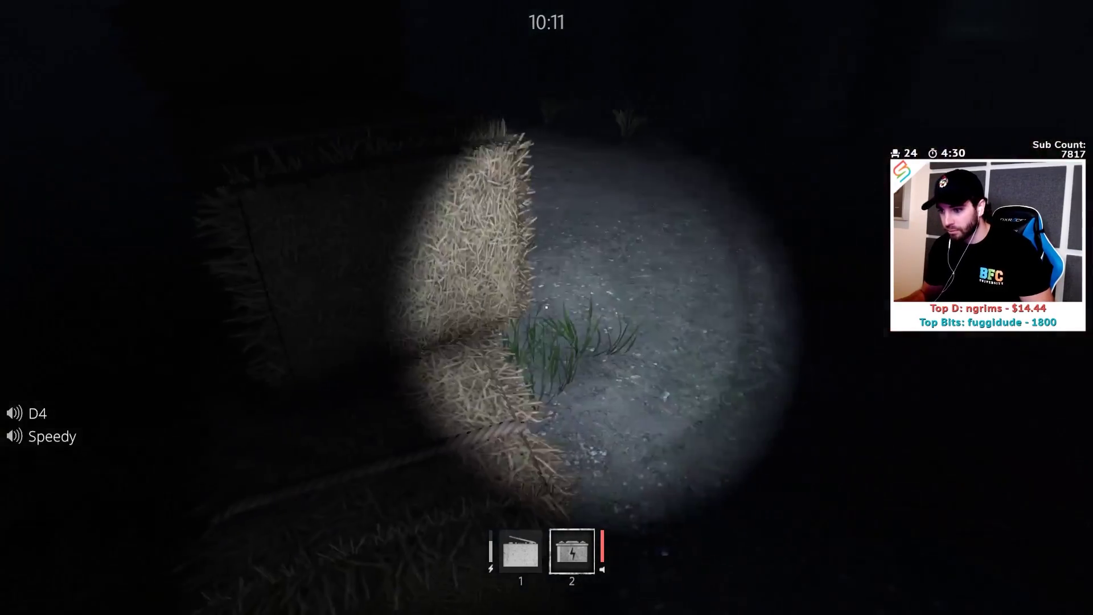
key(w)
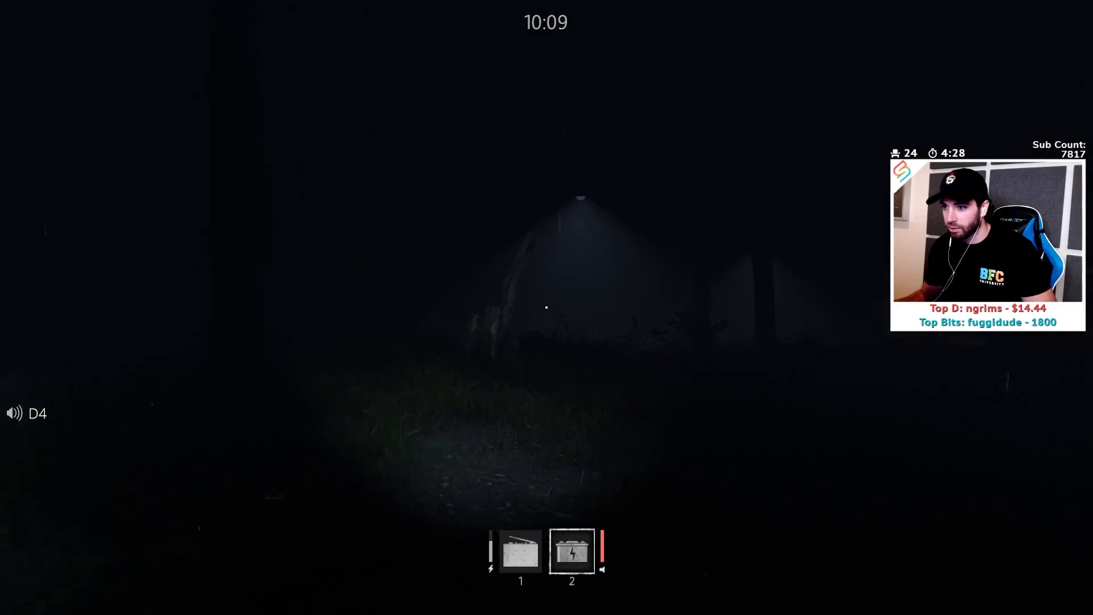
key(w)
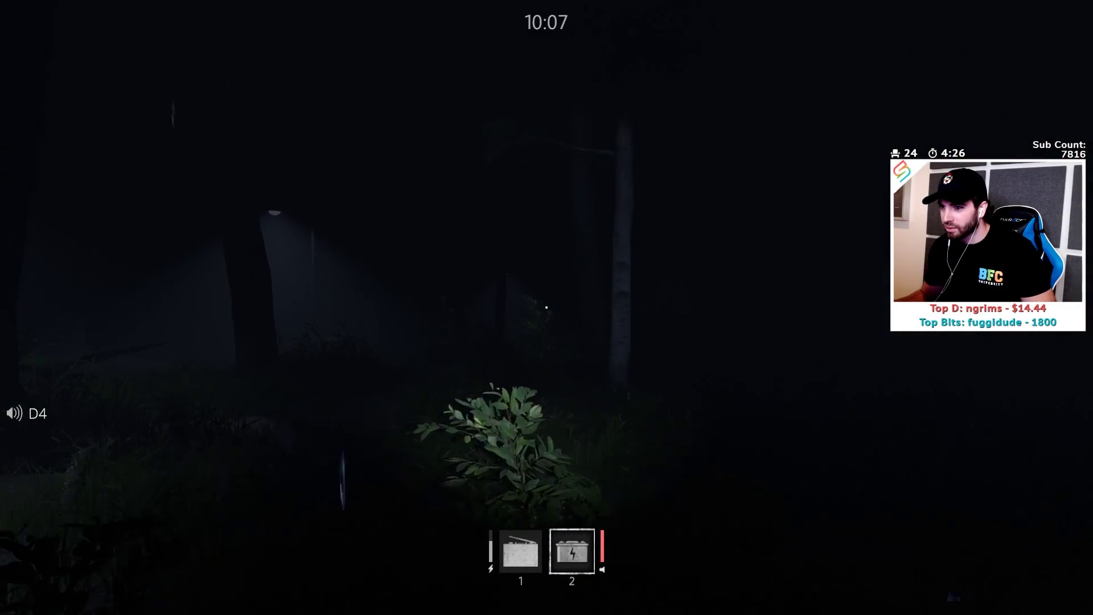
key(w)
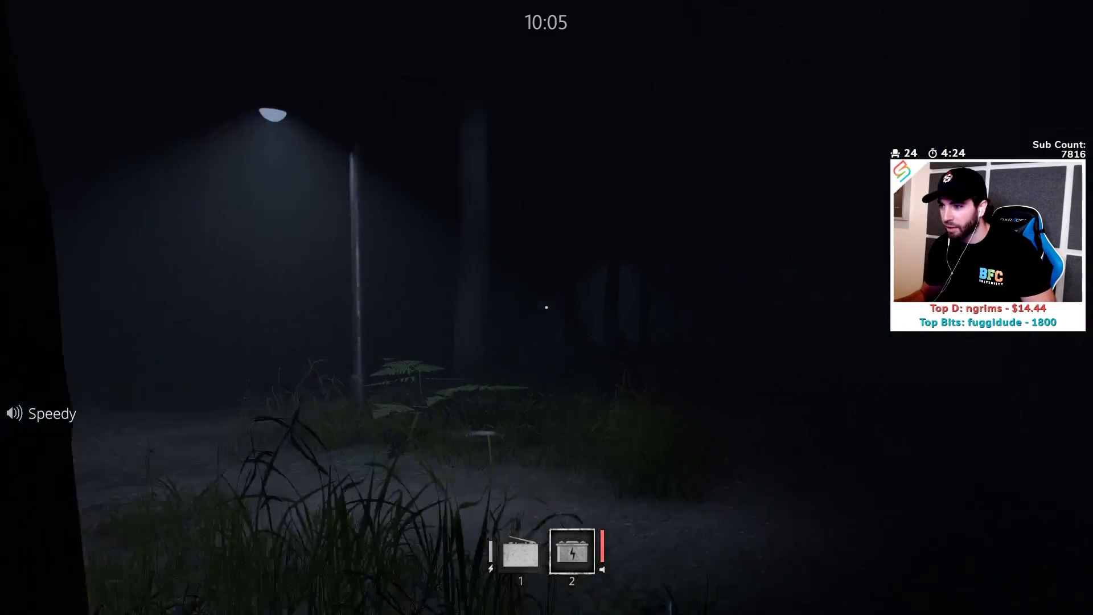
key(w)
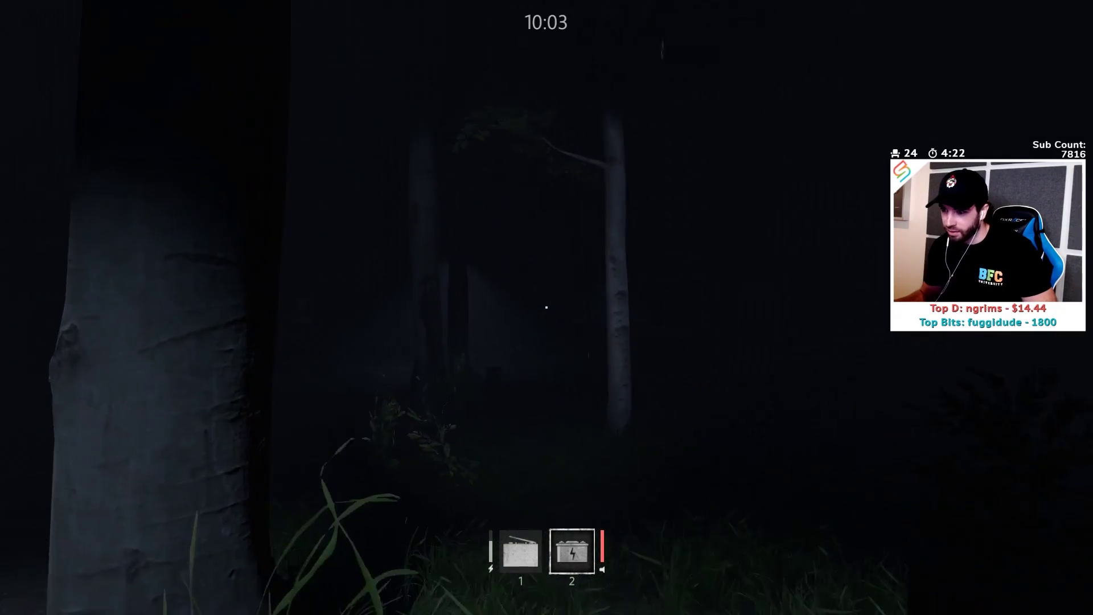
key(w)
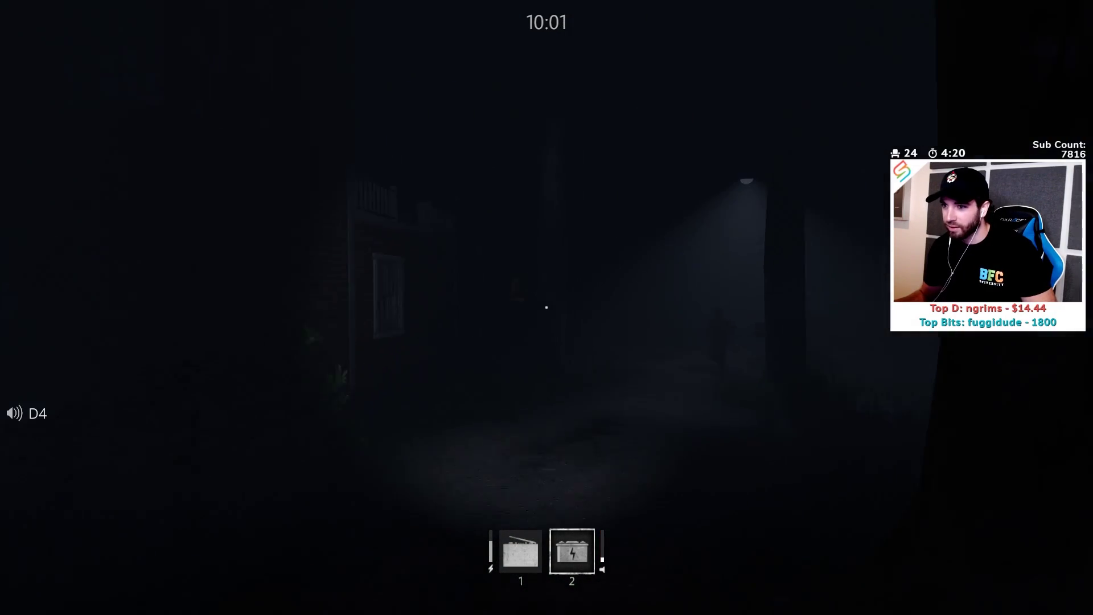
key(w)
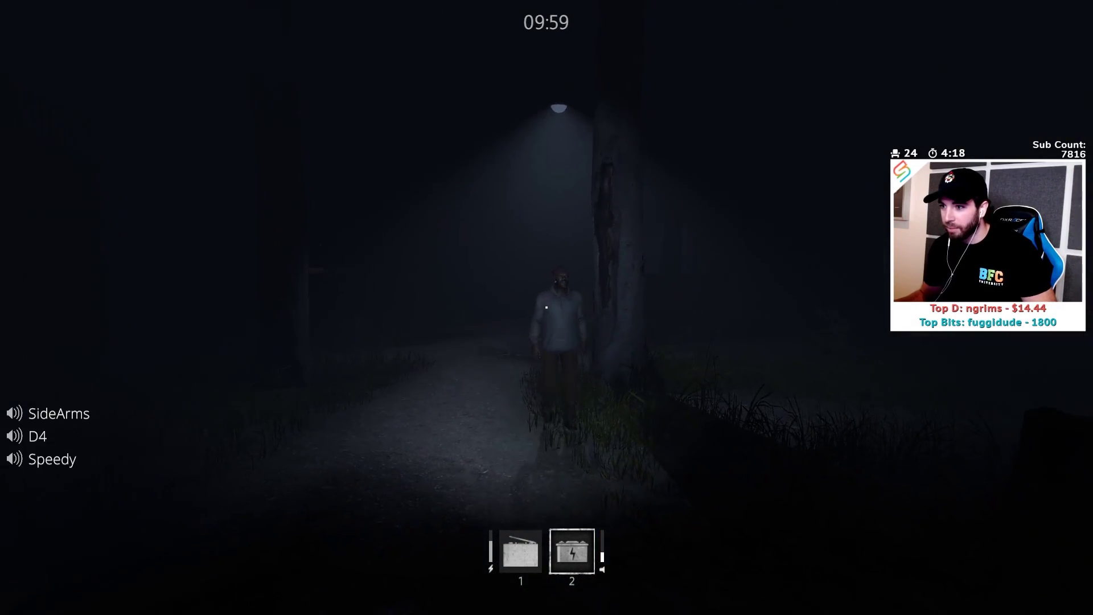
key(w)
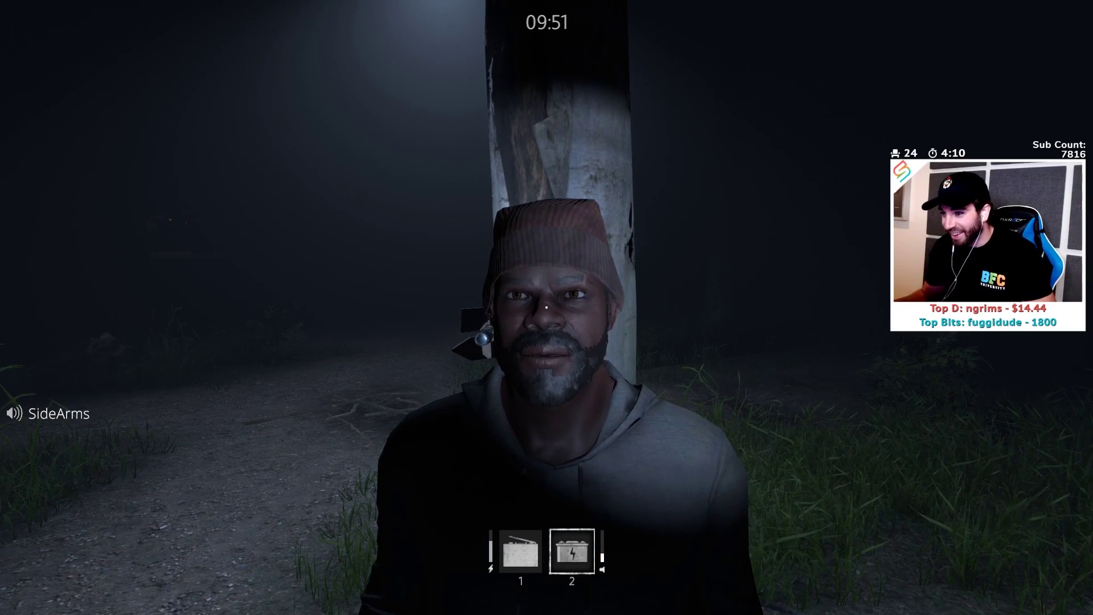
key(w)
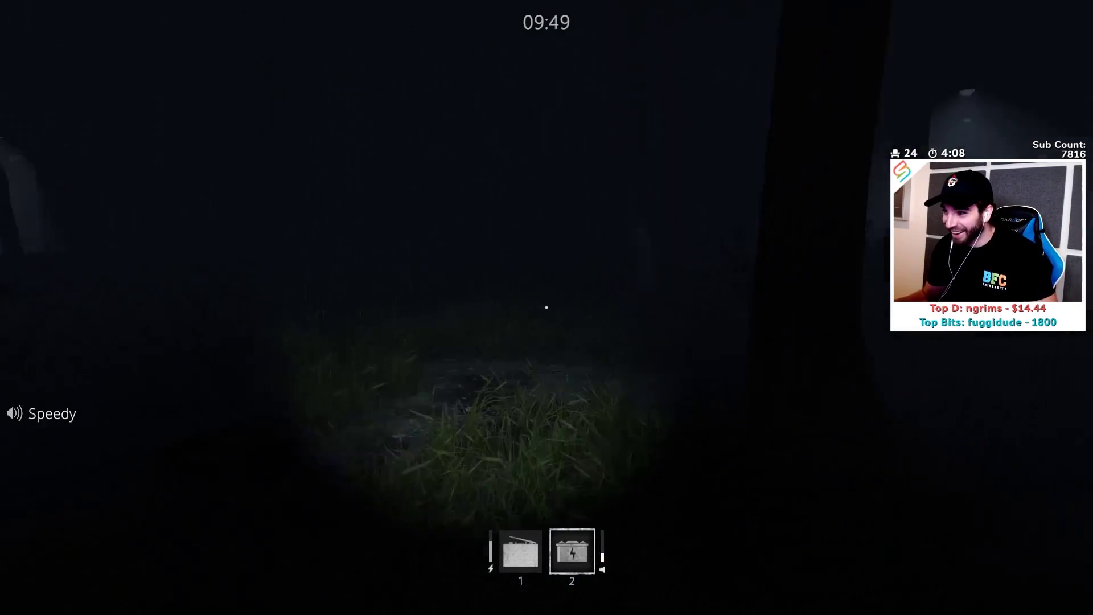
key(w)
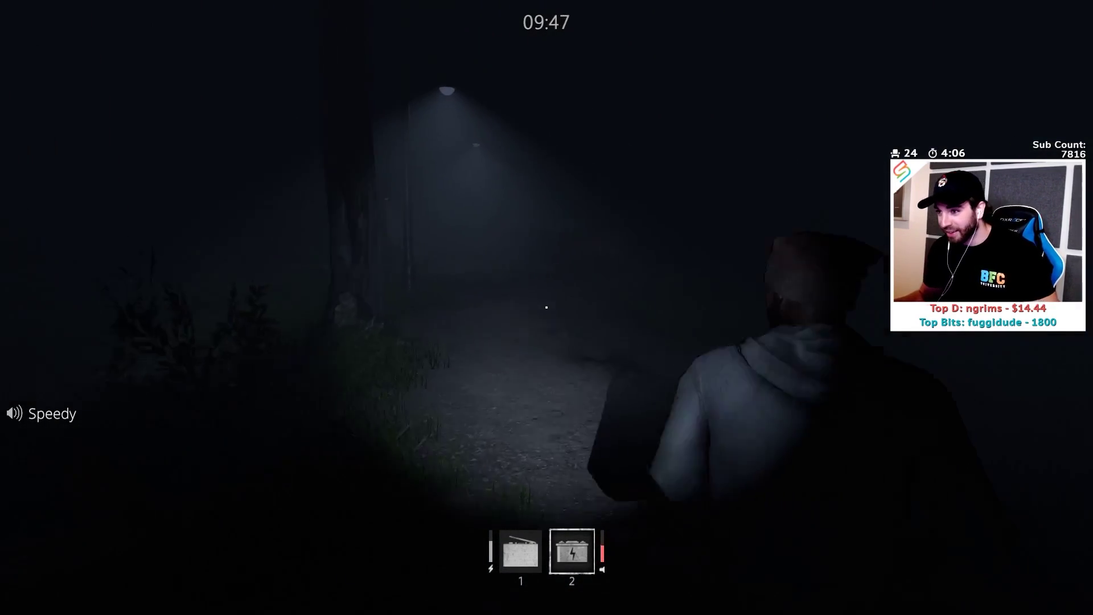
key(w)
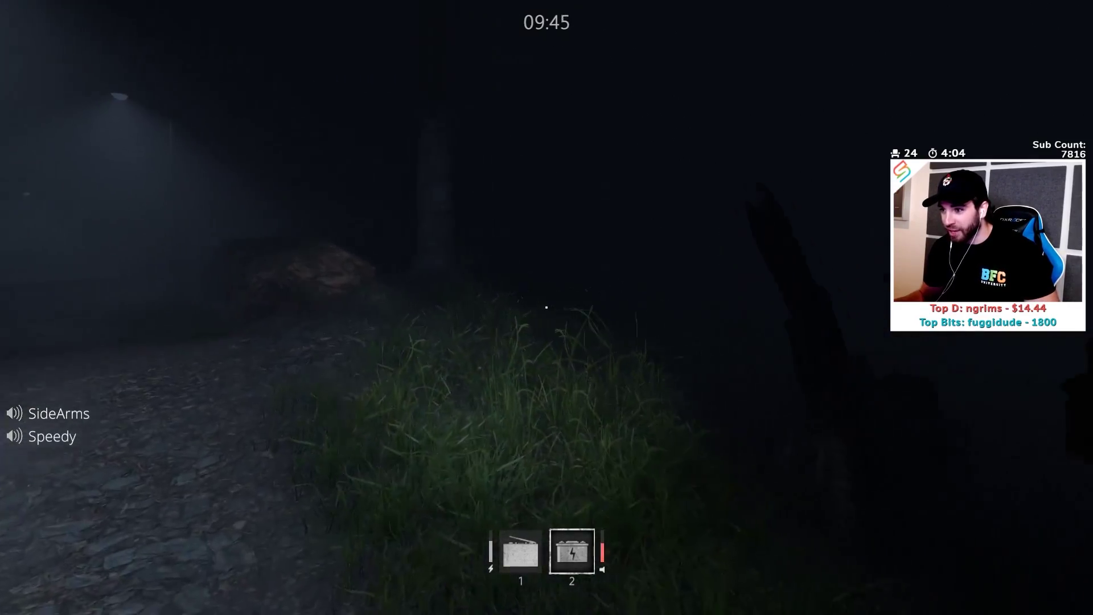
key(w)
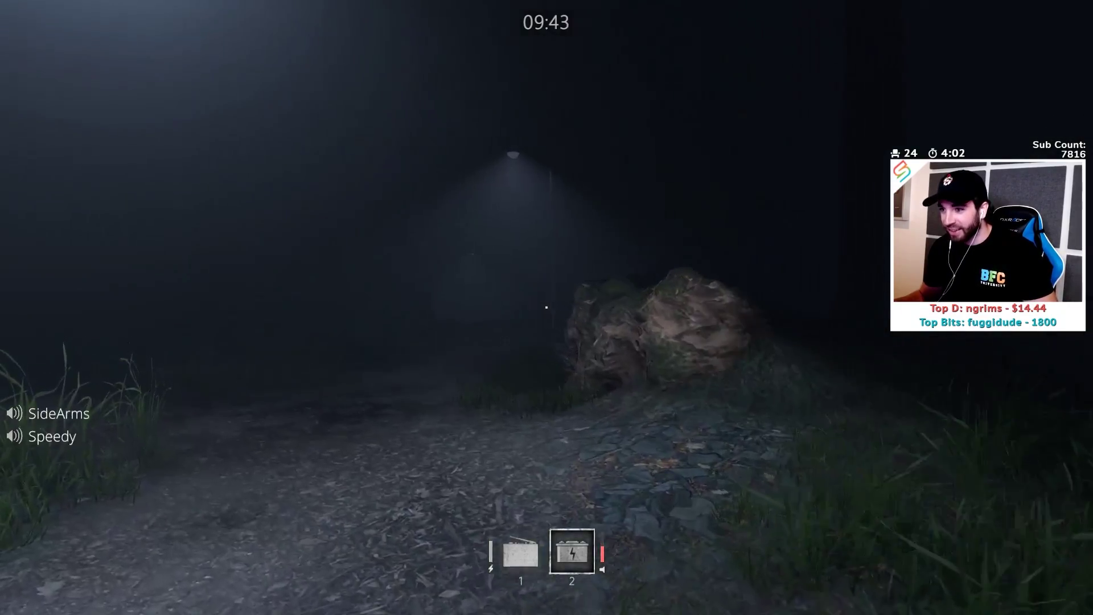
key(w)
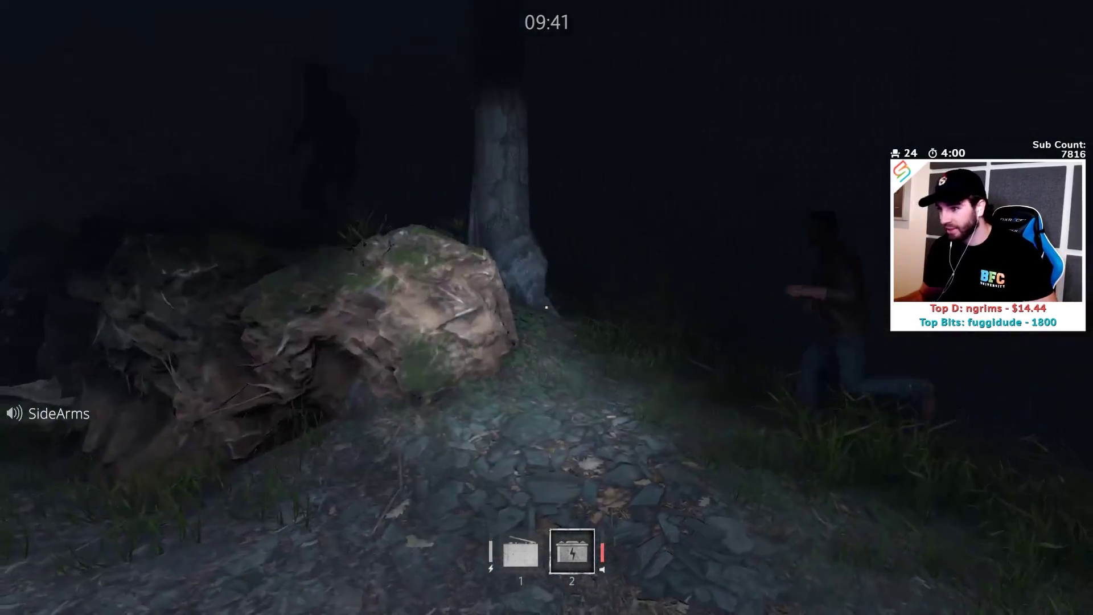
key(w)
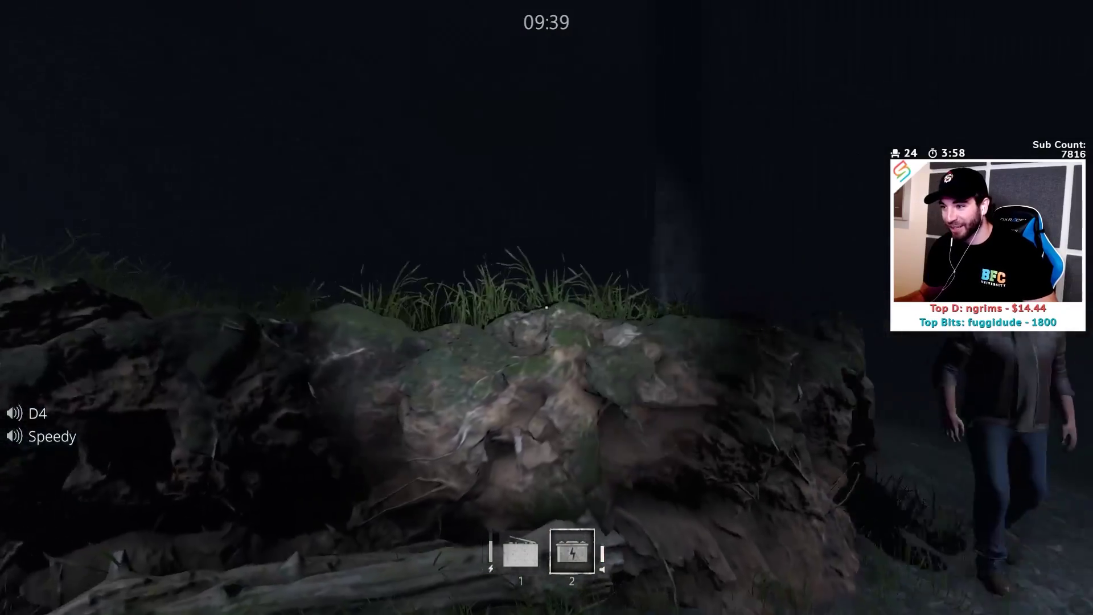
key(w)
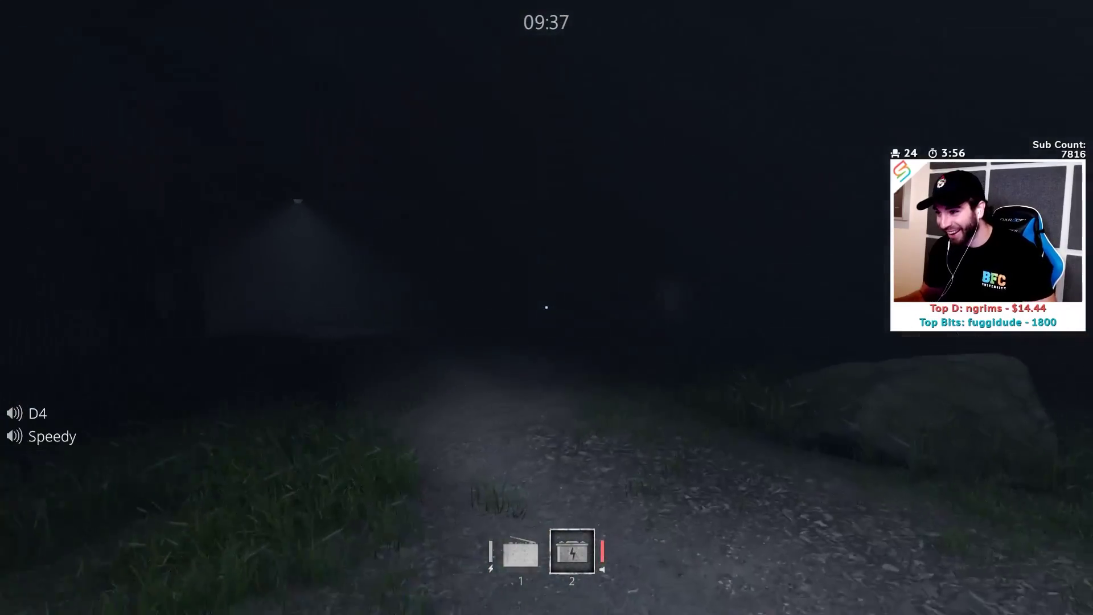
key(w)
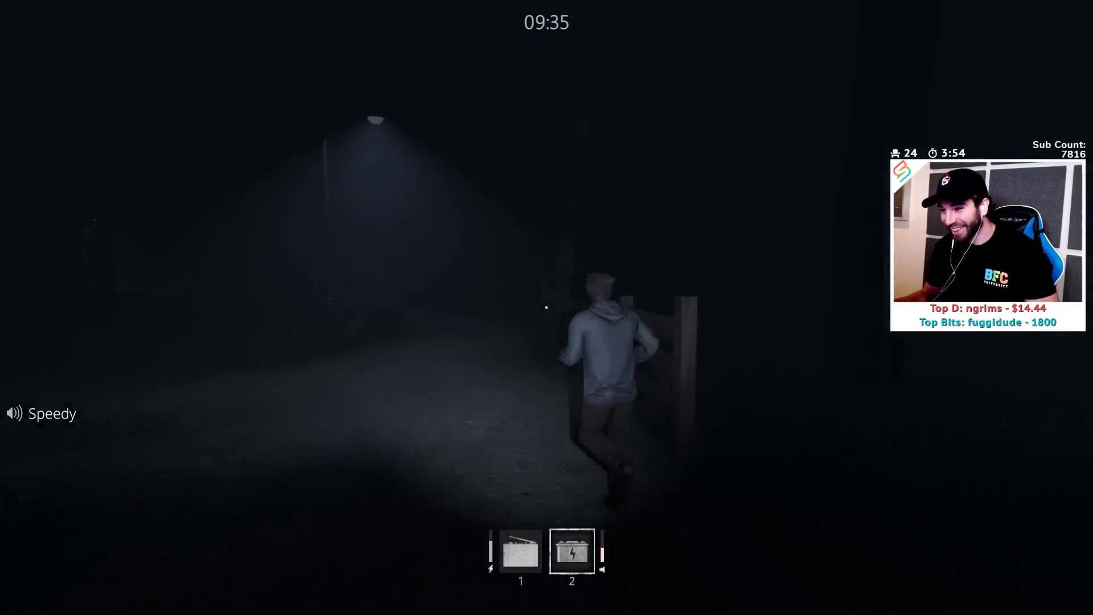
key(w)
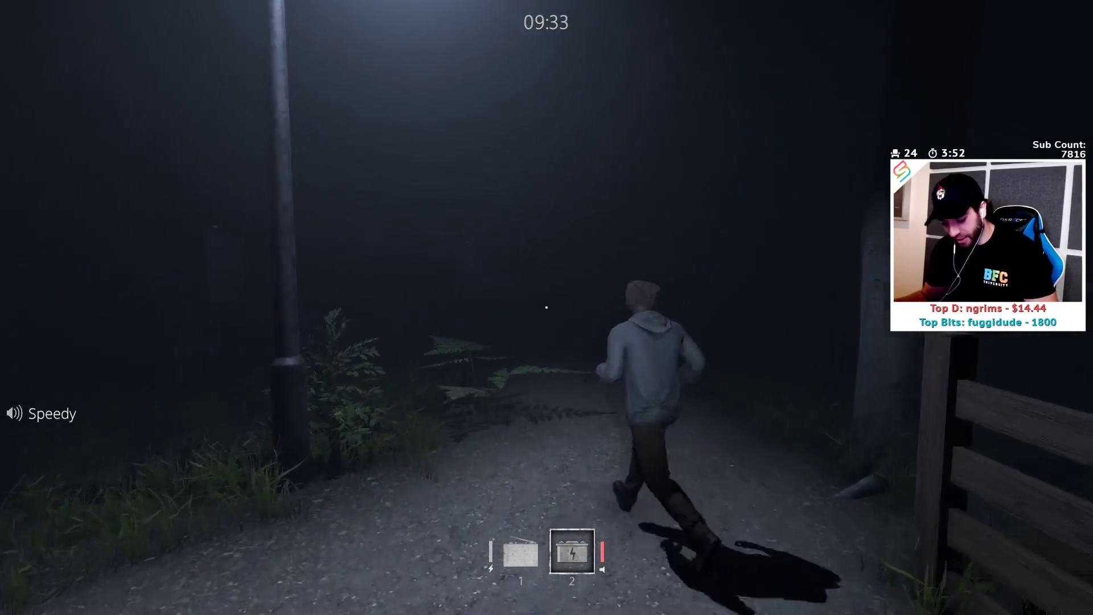
key(w)
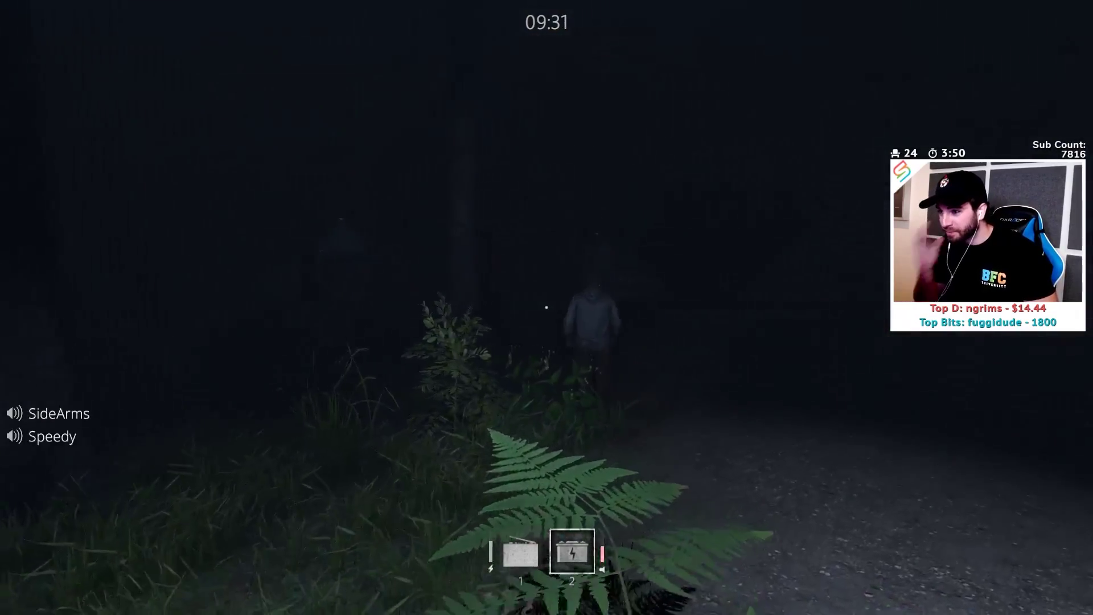
key(w)
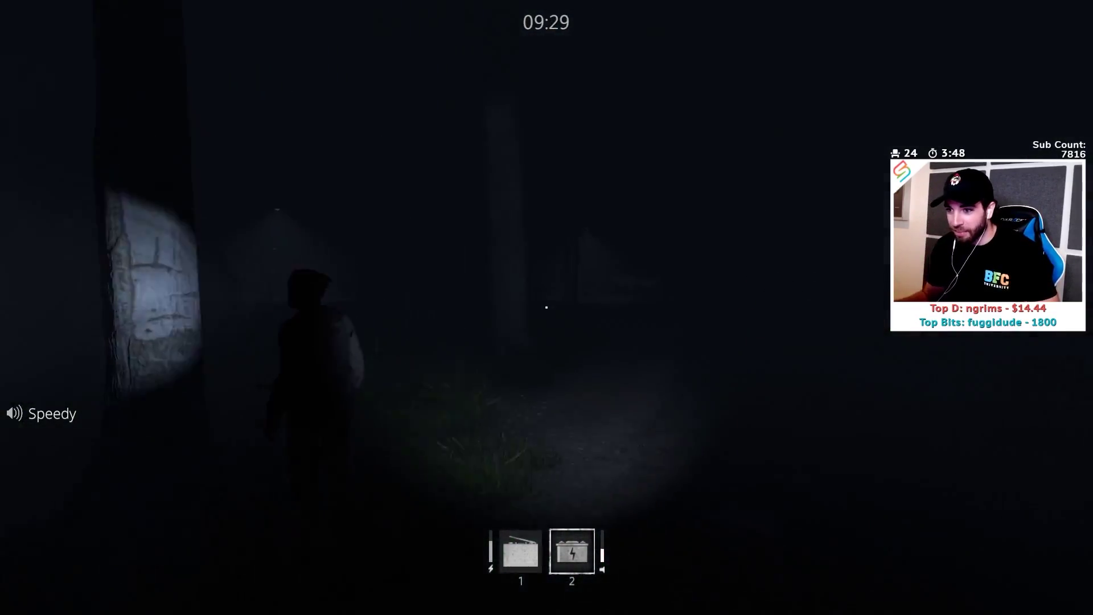
key(w)
key(w)
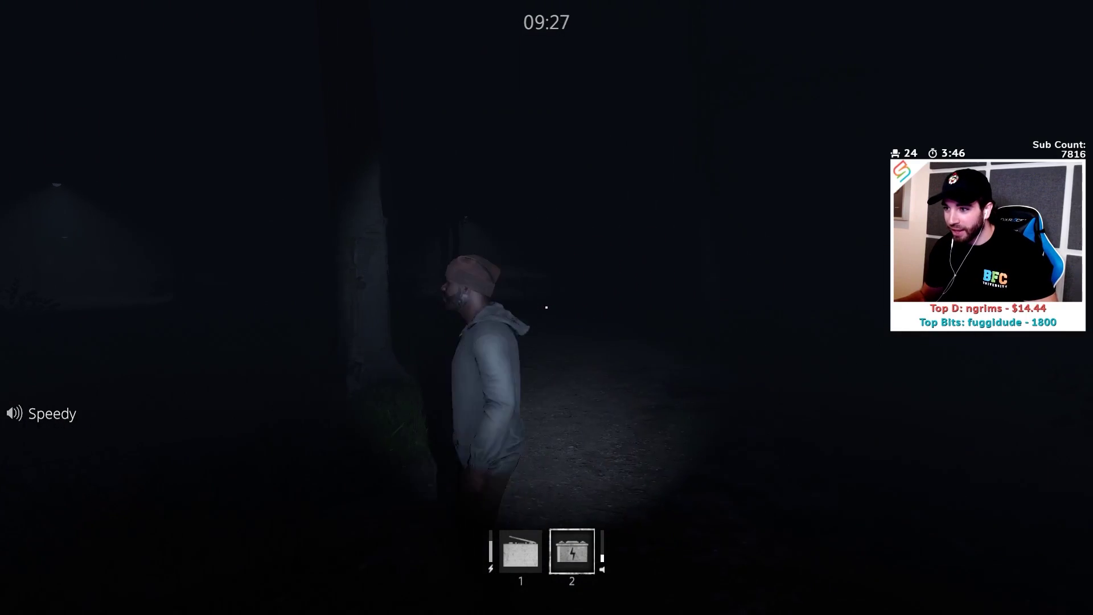
key(w)
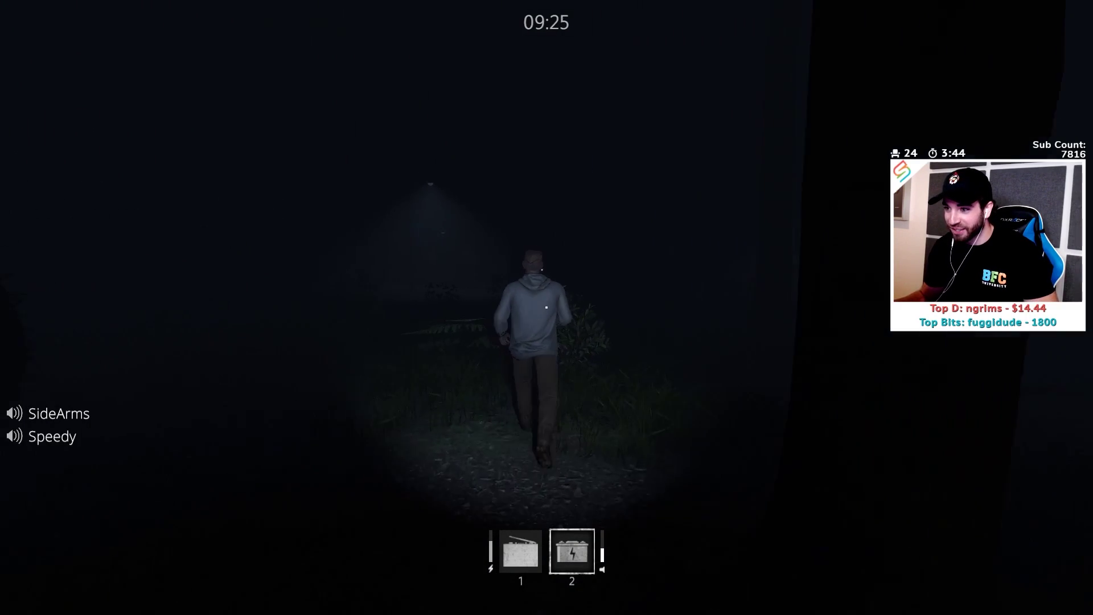
key(w)
key(w)
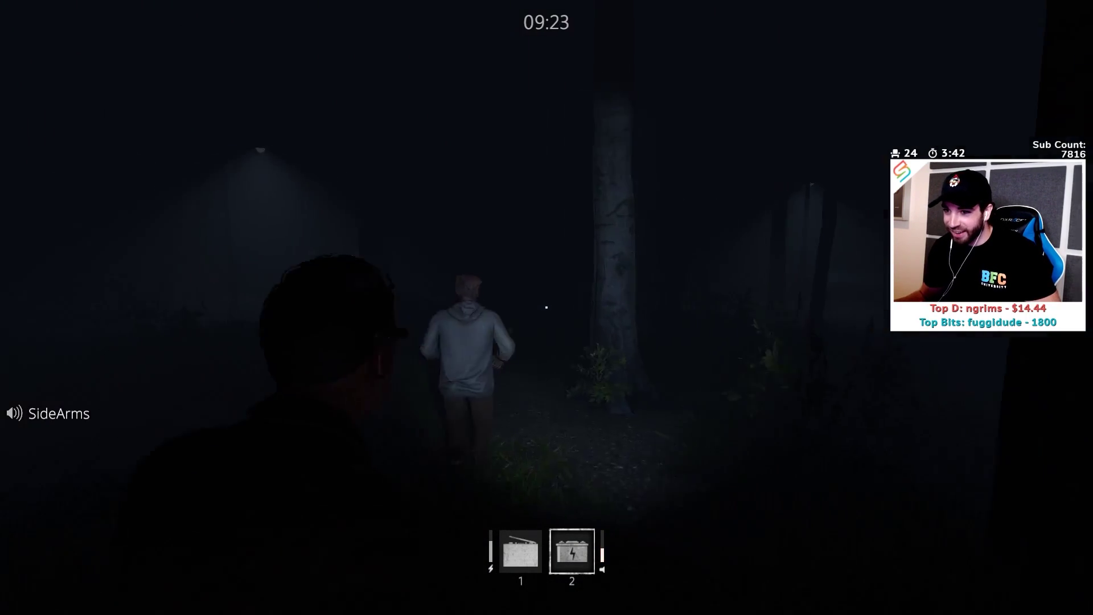
key(w)
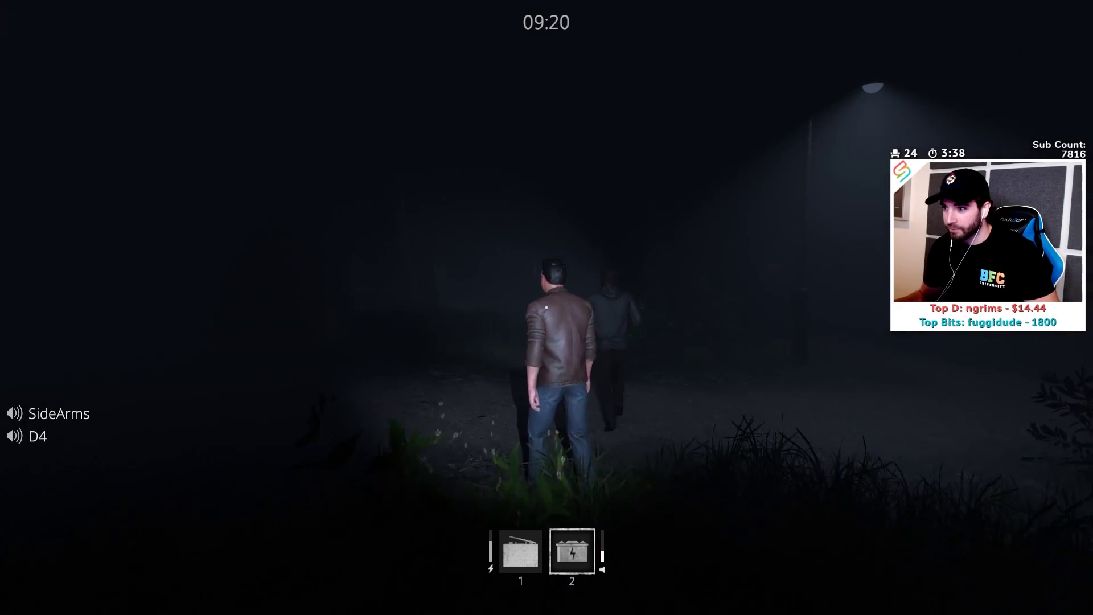
key(w)
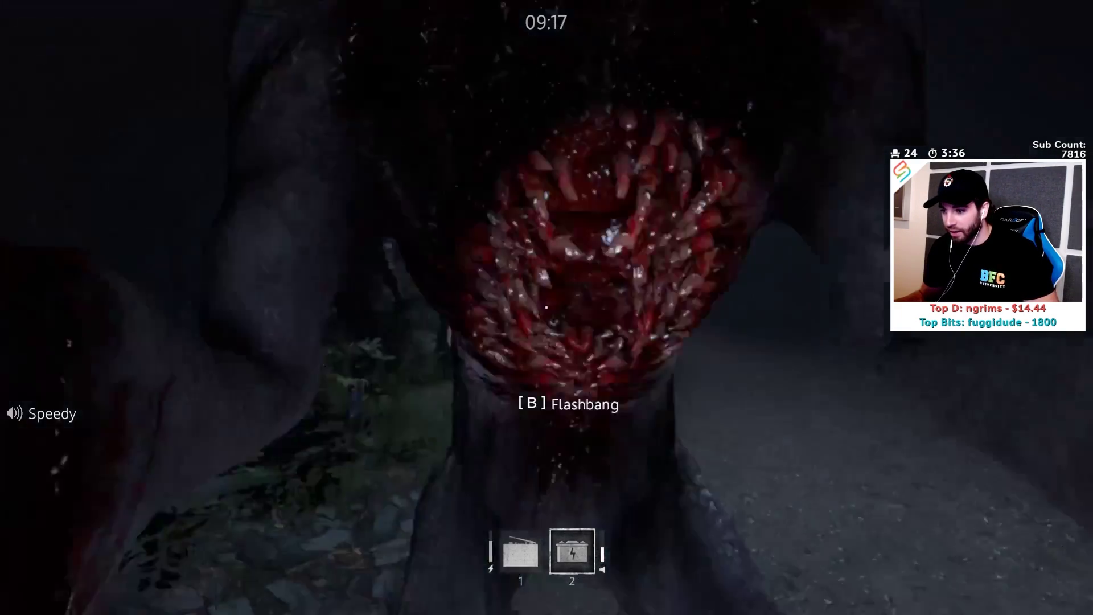
key(w)
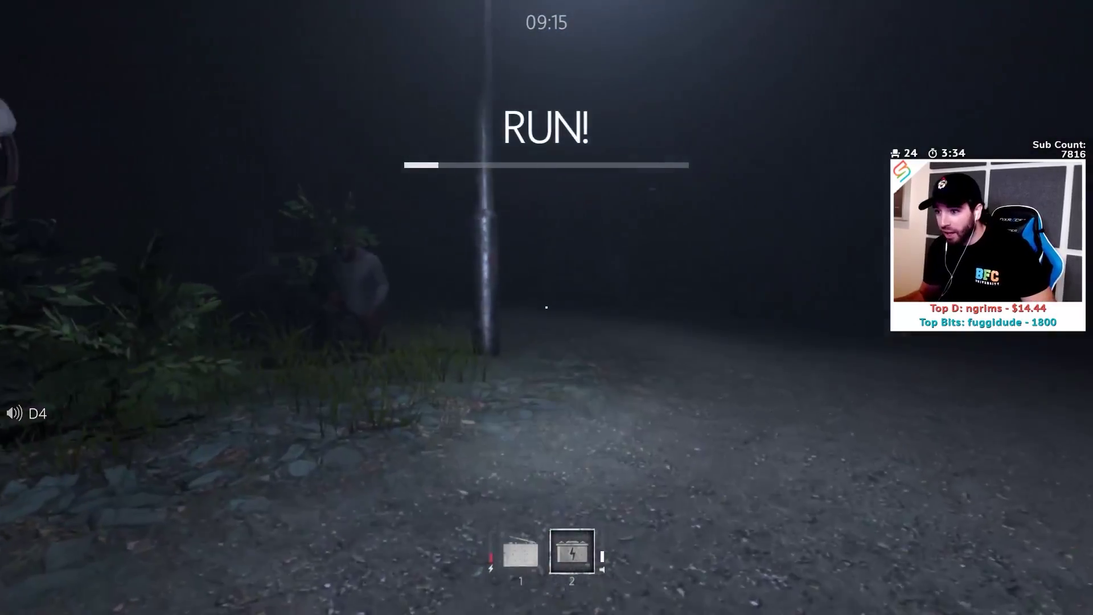
key(w)
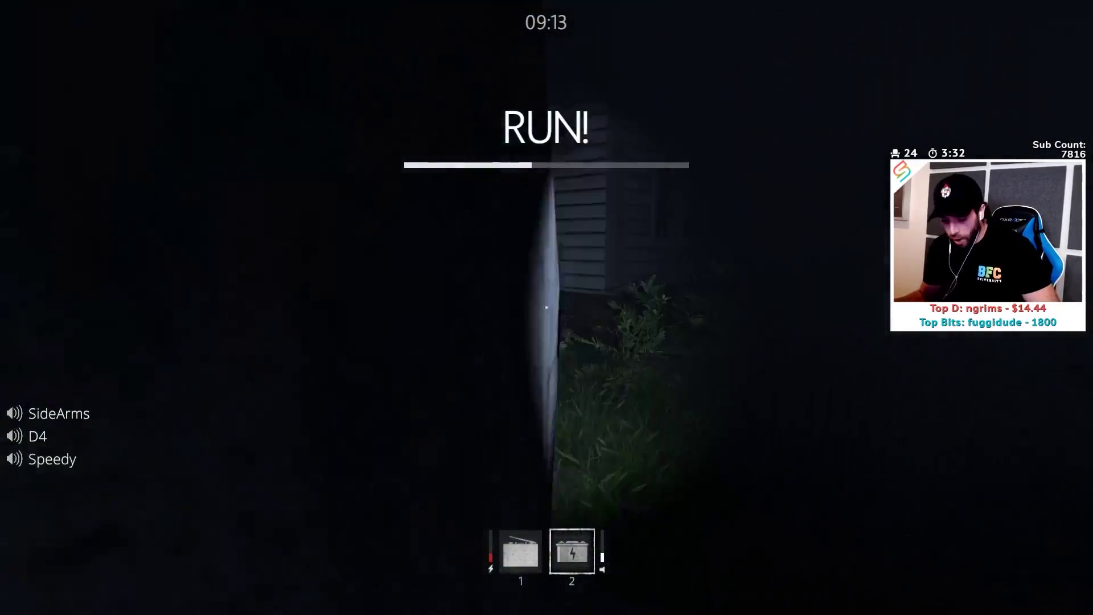
key(w)
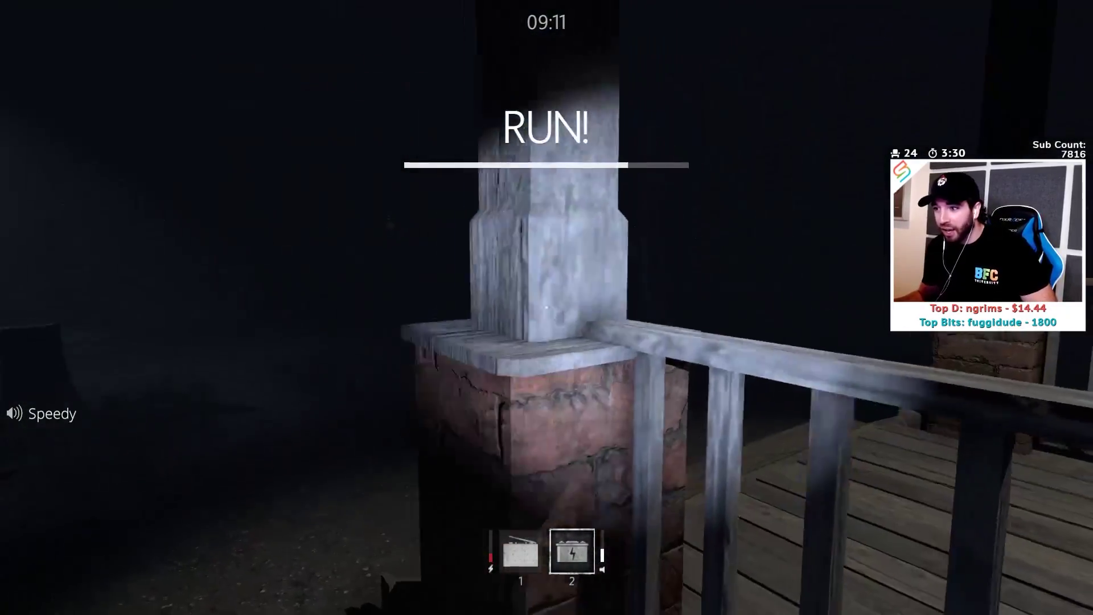
key(w)
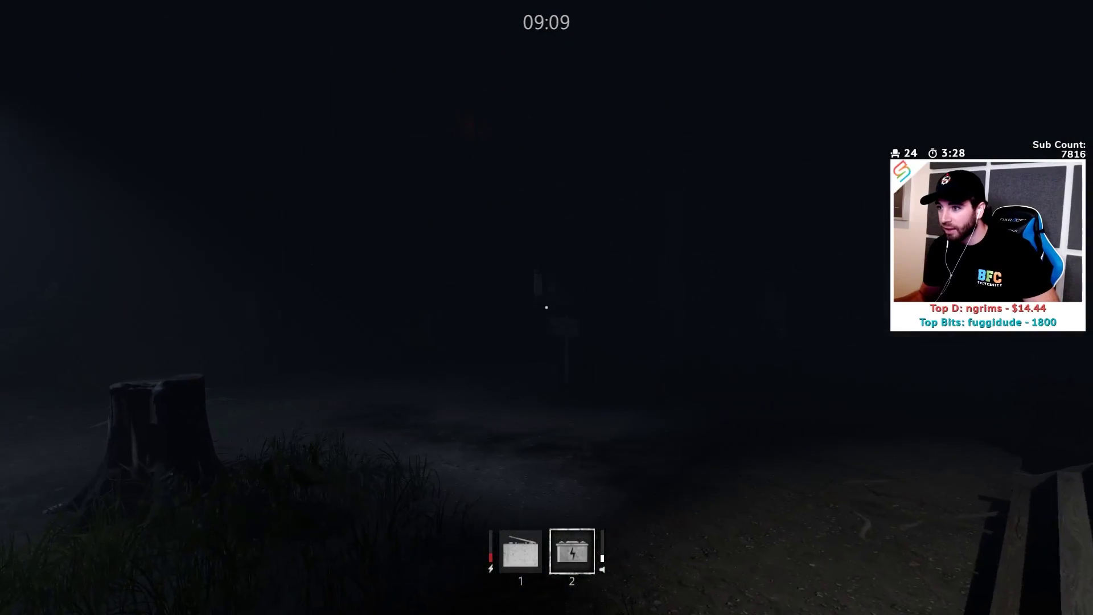
key(w)
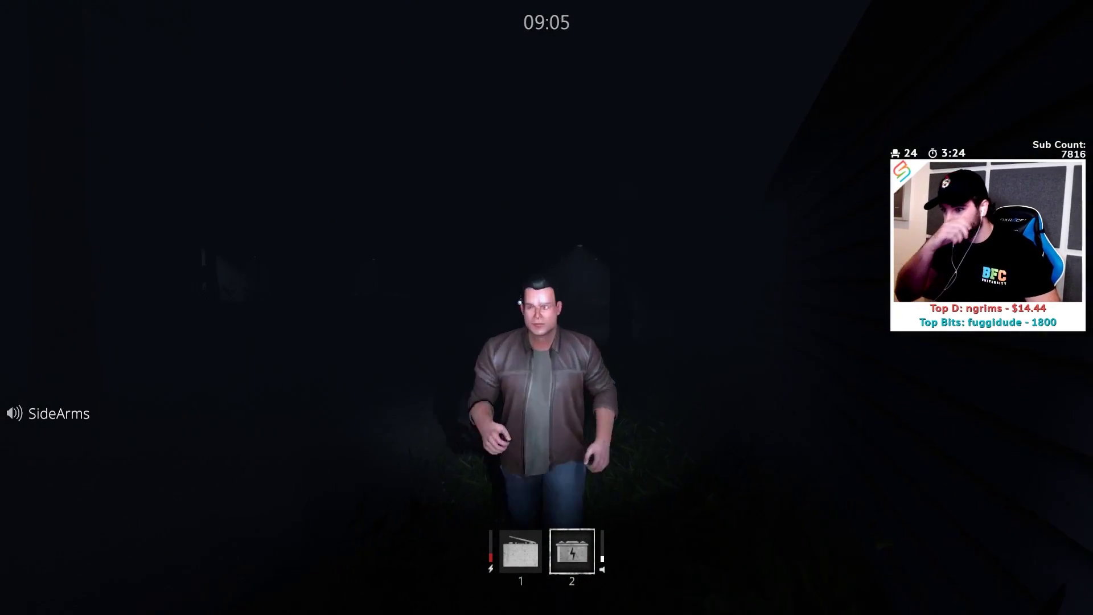
key(w)
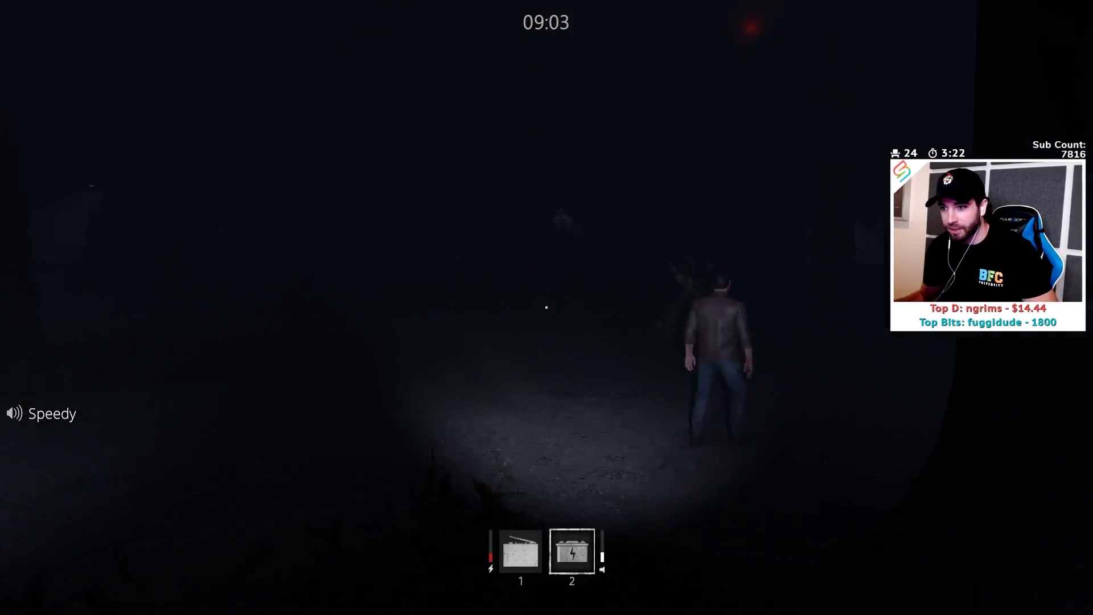
key(w)
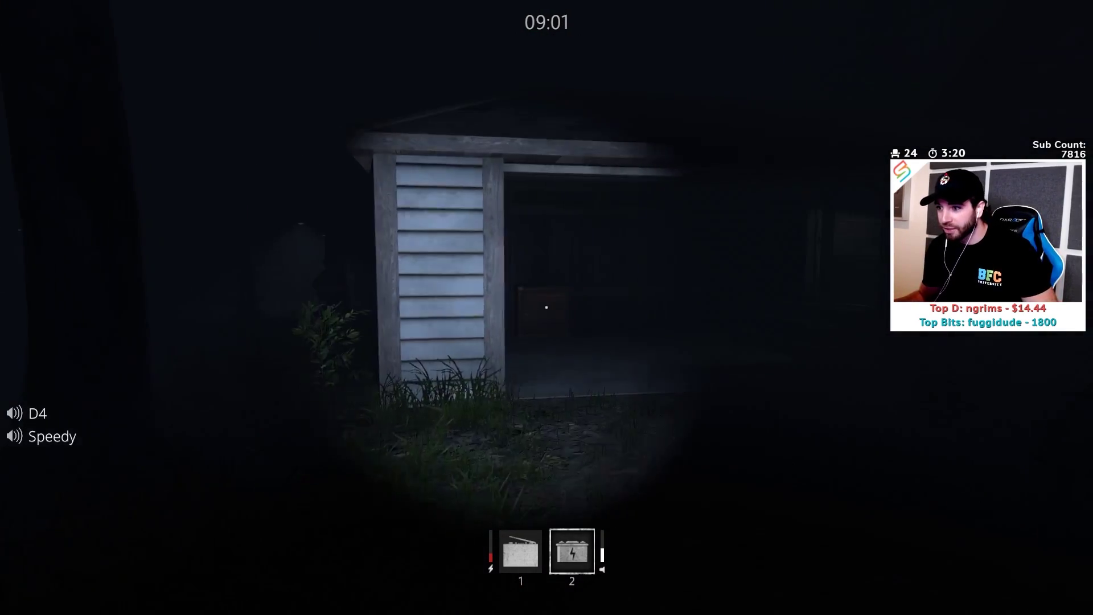
key(w)
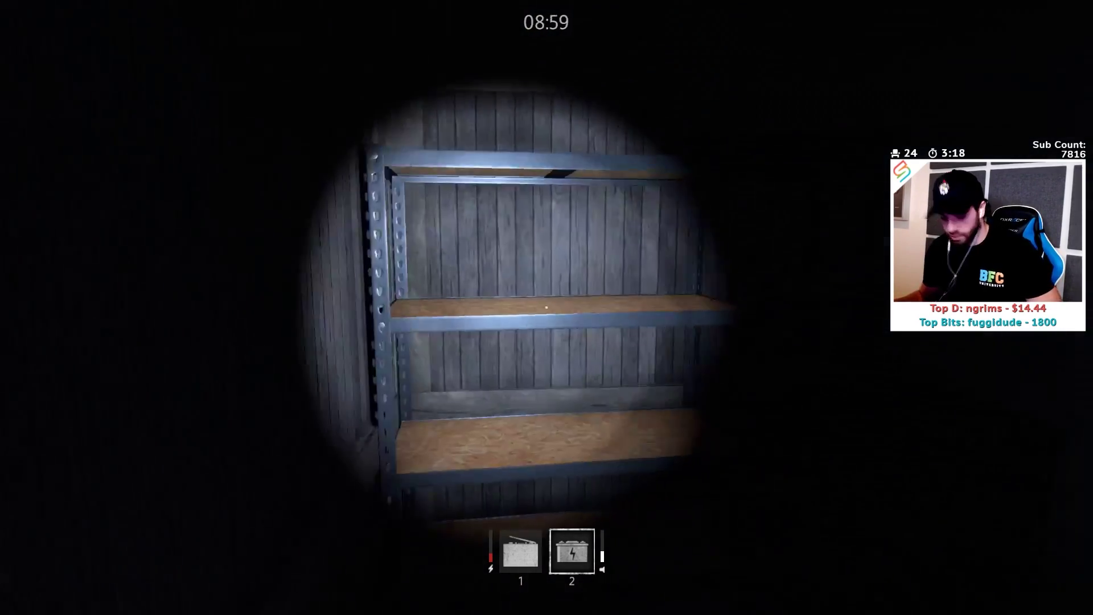
key(w)
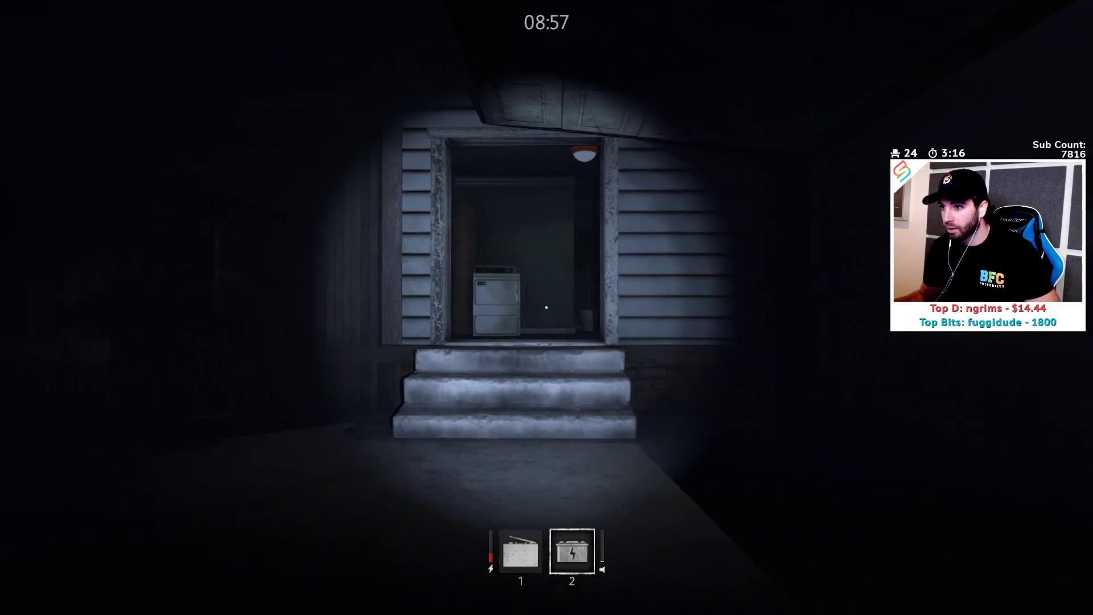
key(w)
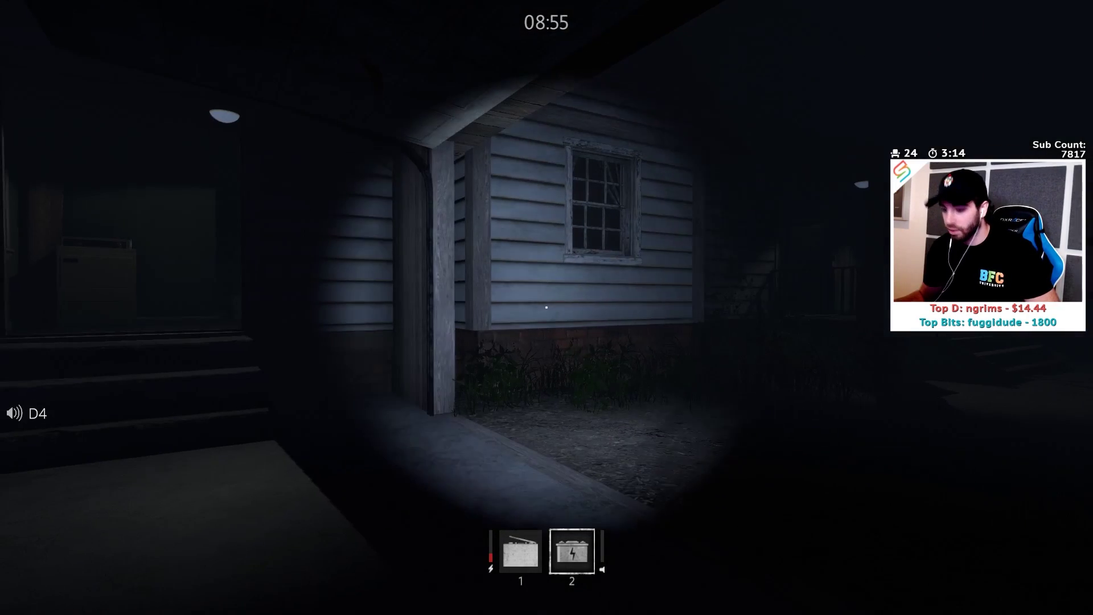
key(t)
key(w)
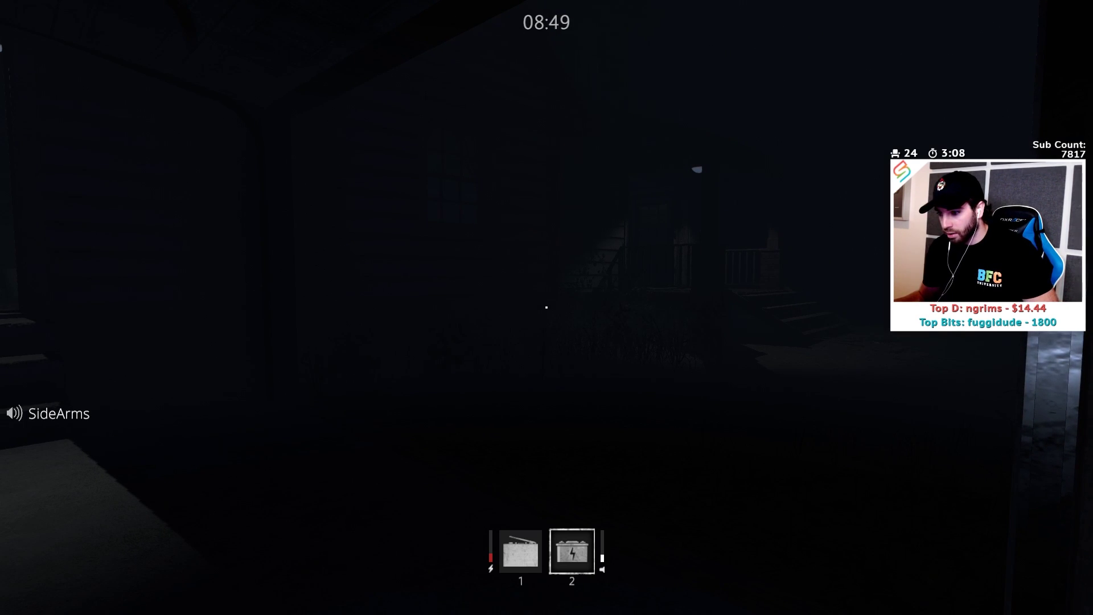
key(w)
key(a)
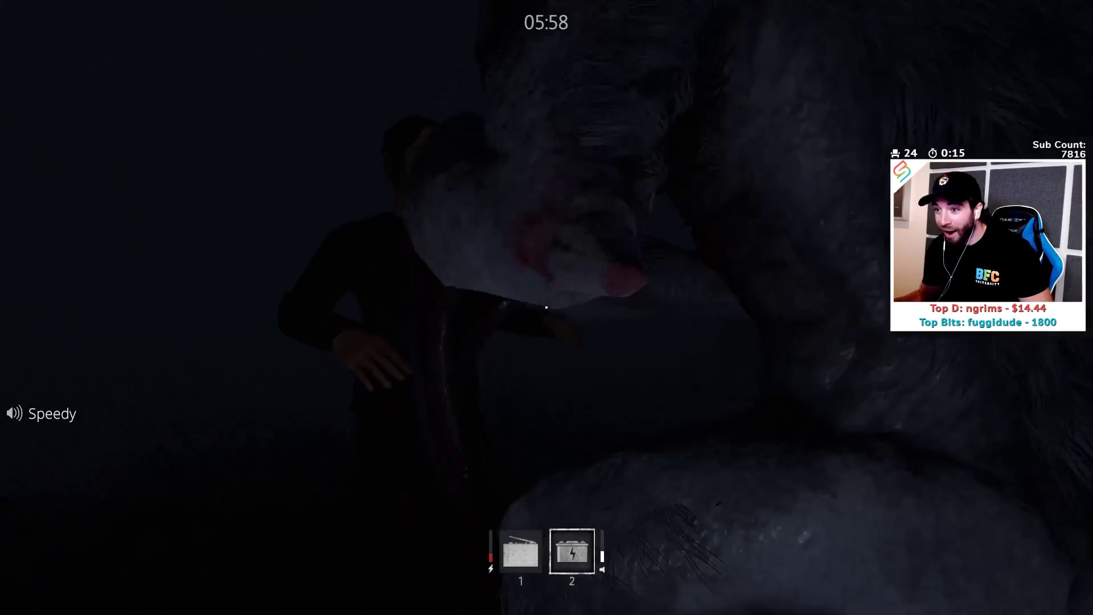
key(2)
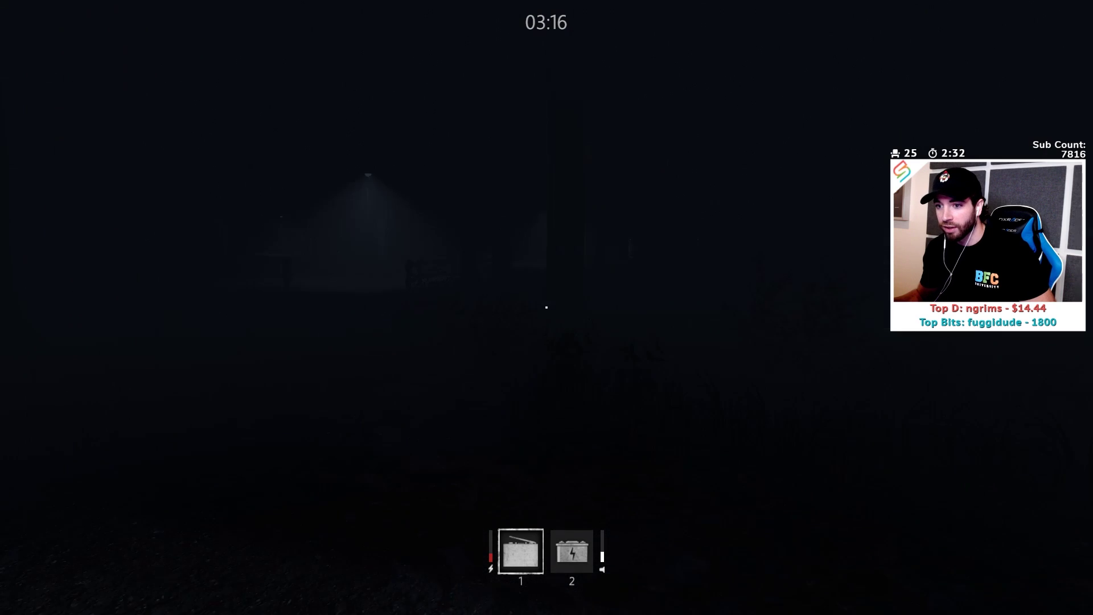
key(w)
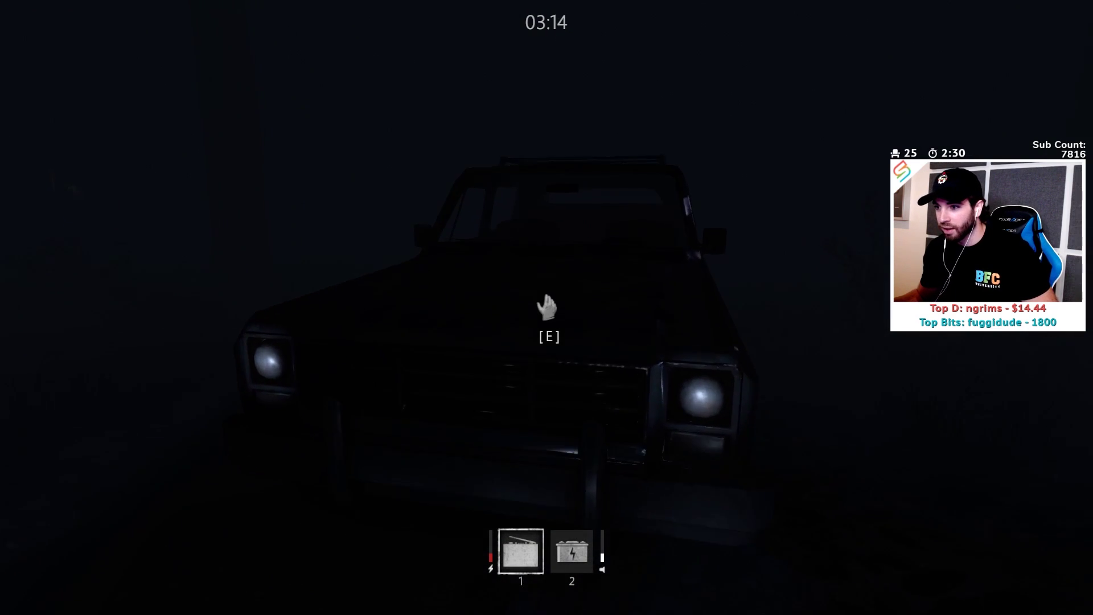
key(e)
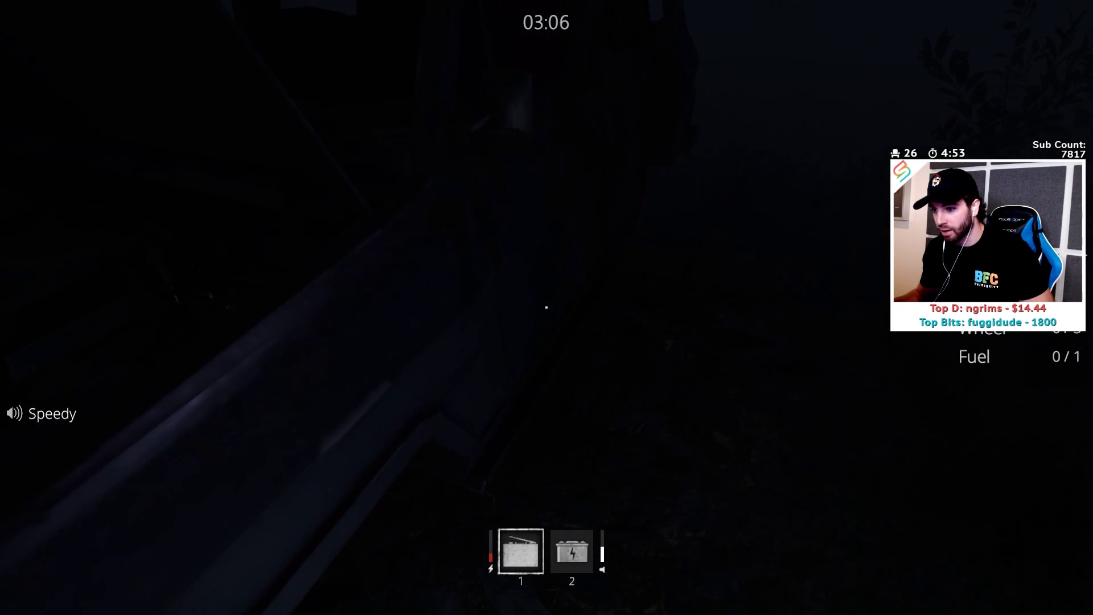
key(2)
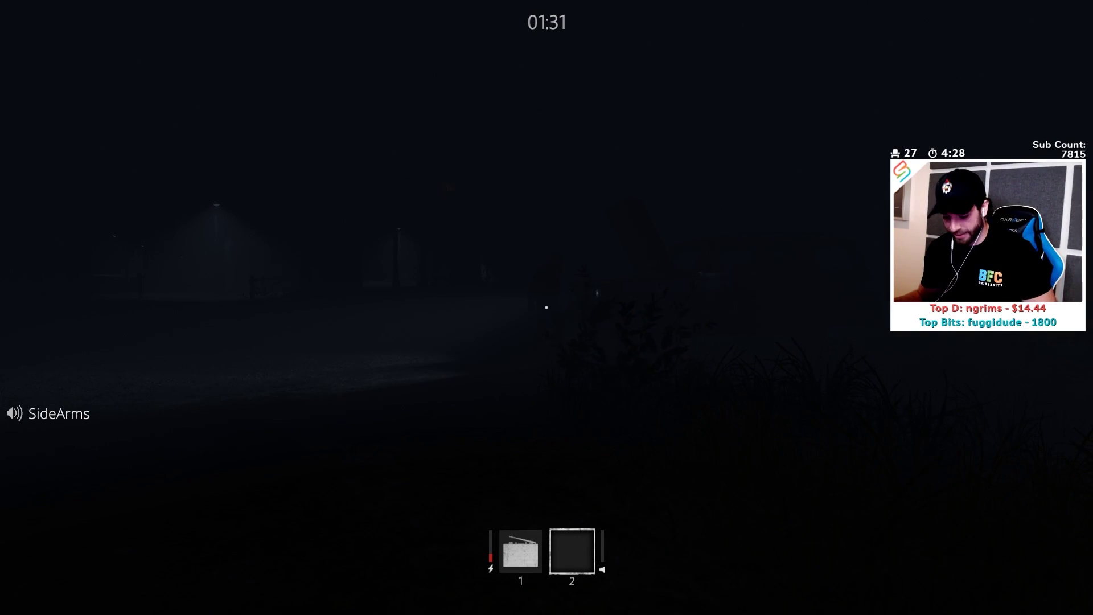
key(f)
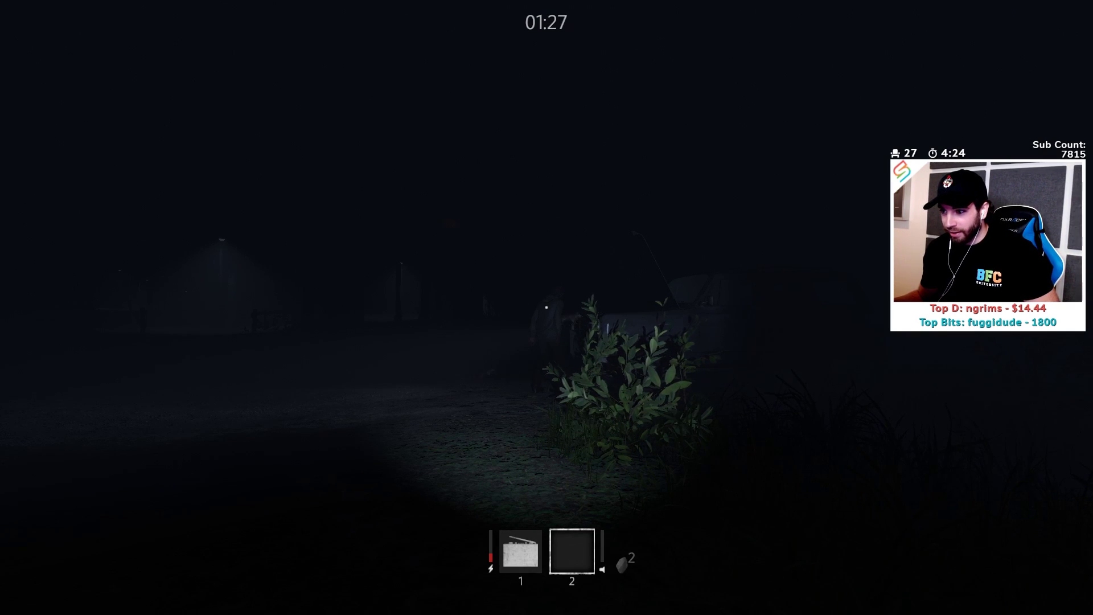
key(f)
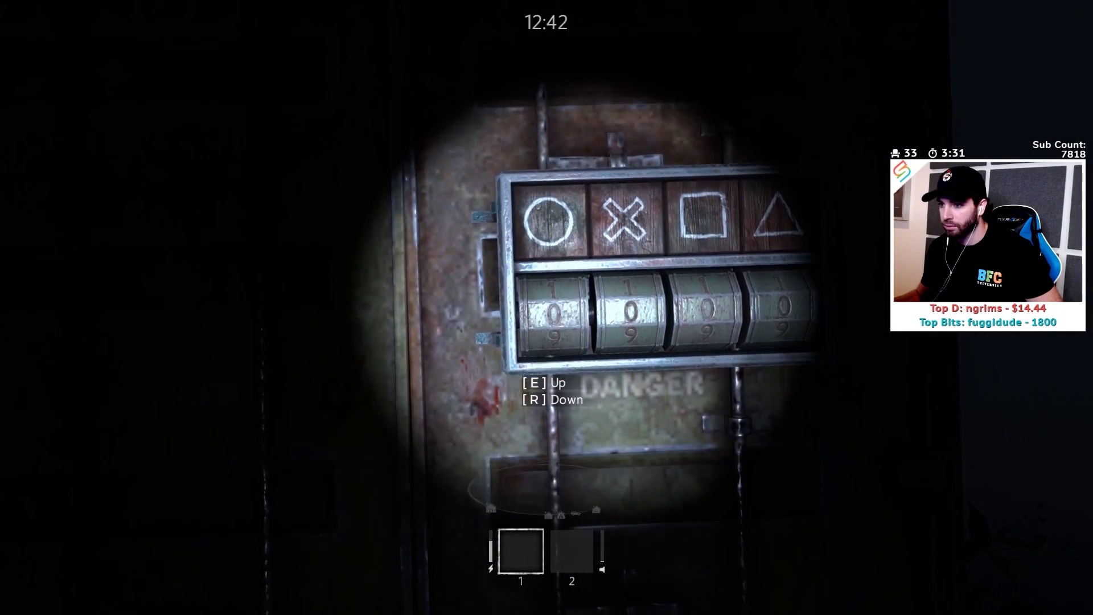
key(e)
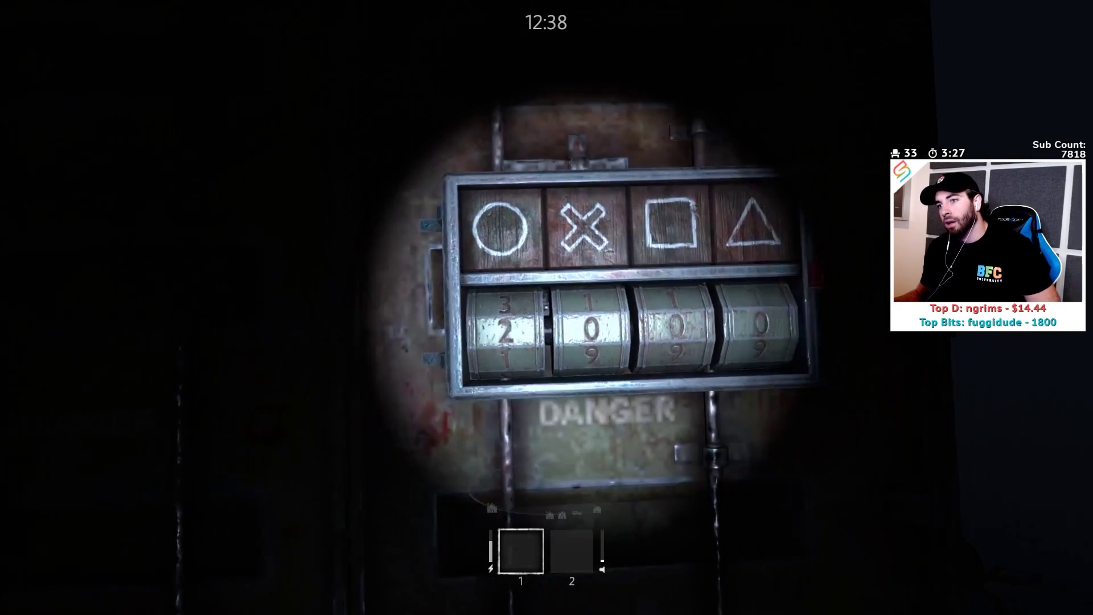
key(Escape)
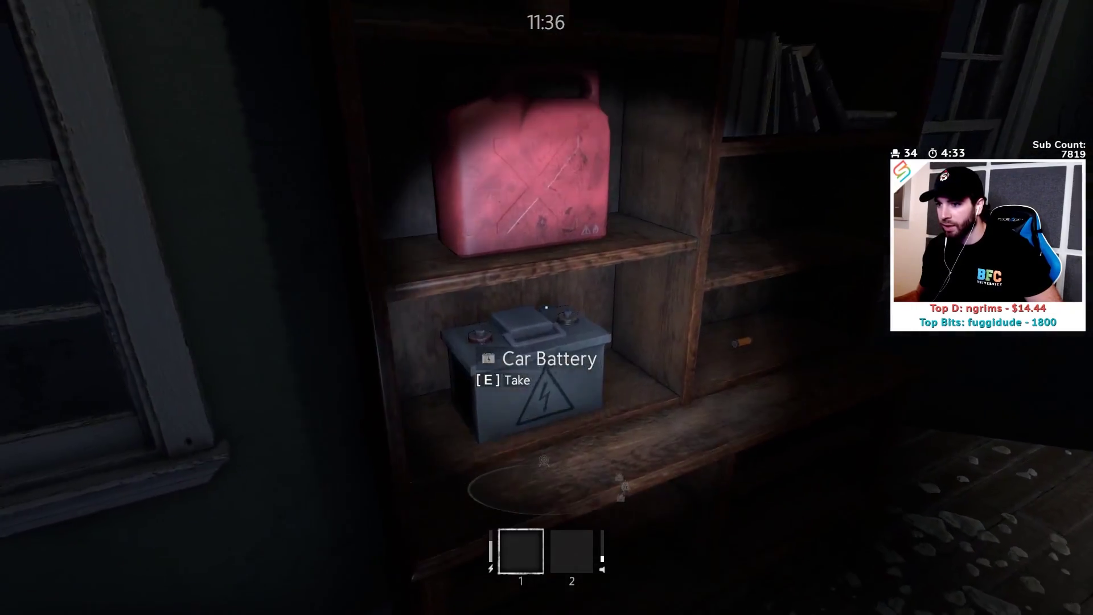
key(e)
key(e)
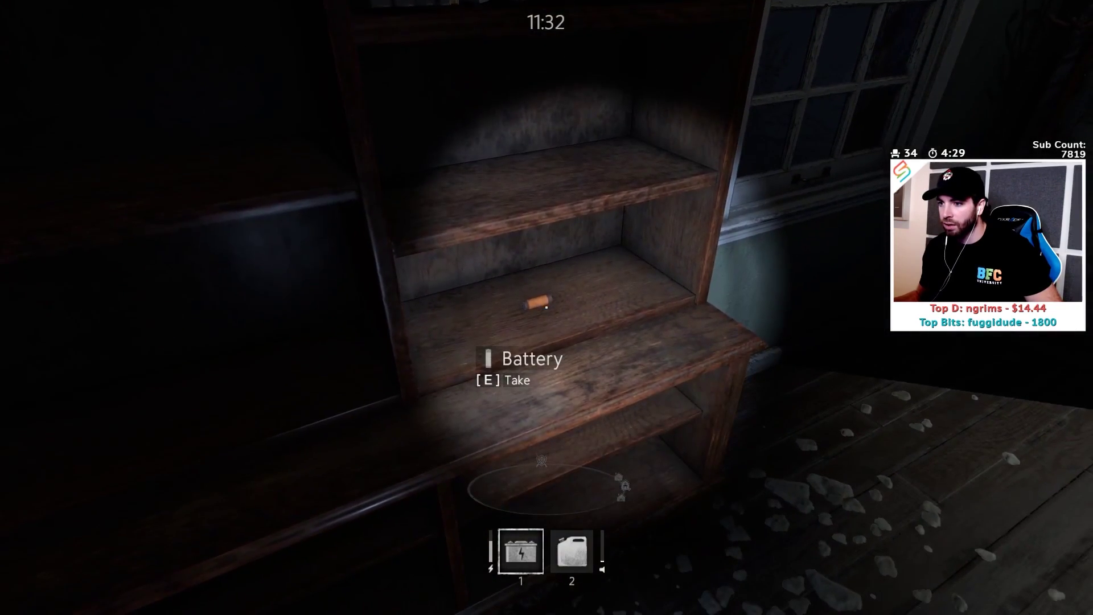
key(e)
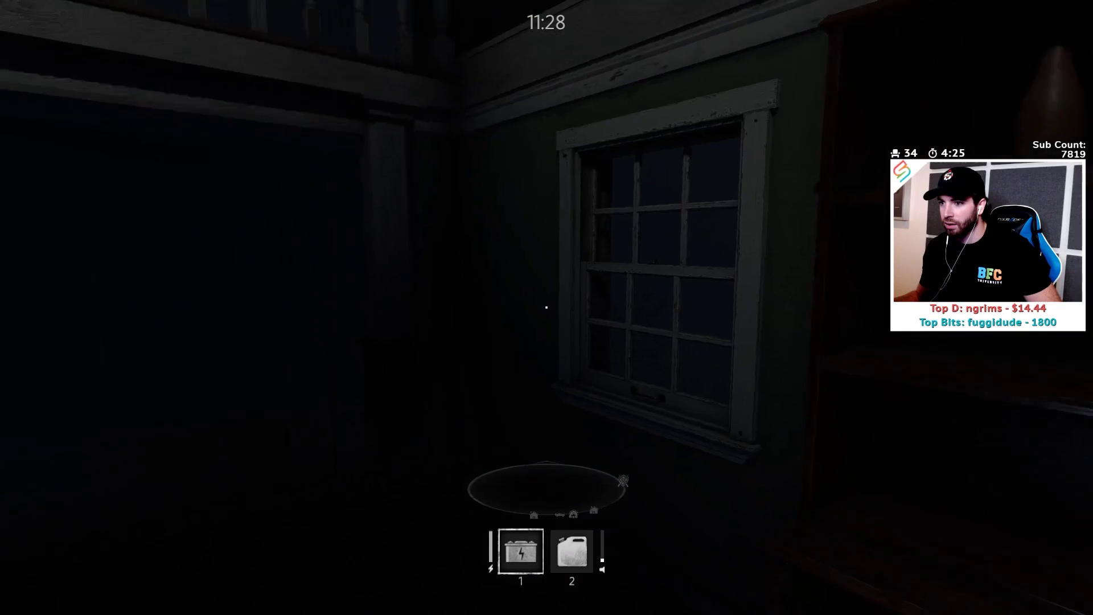
key(w)
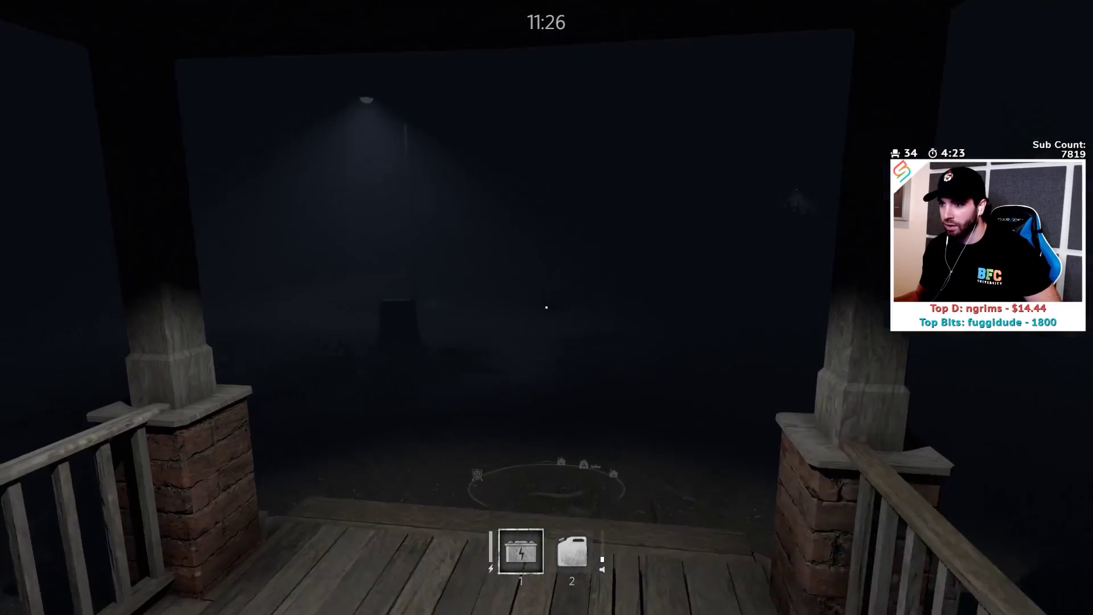
key(w)
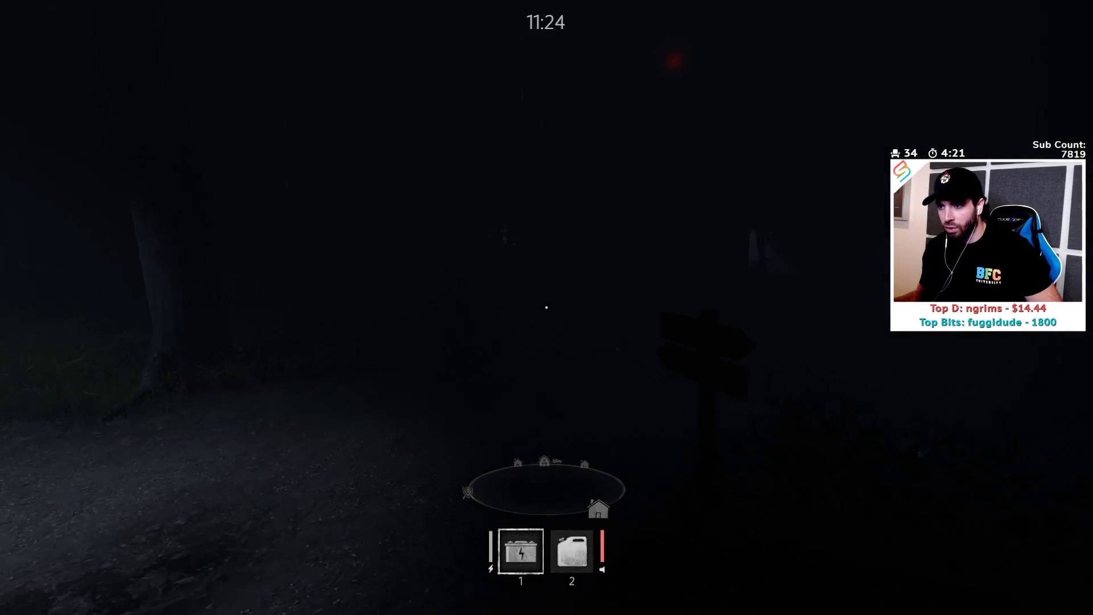
key(w)
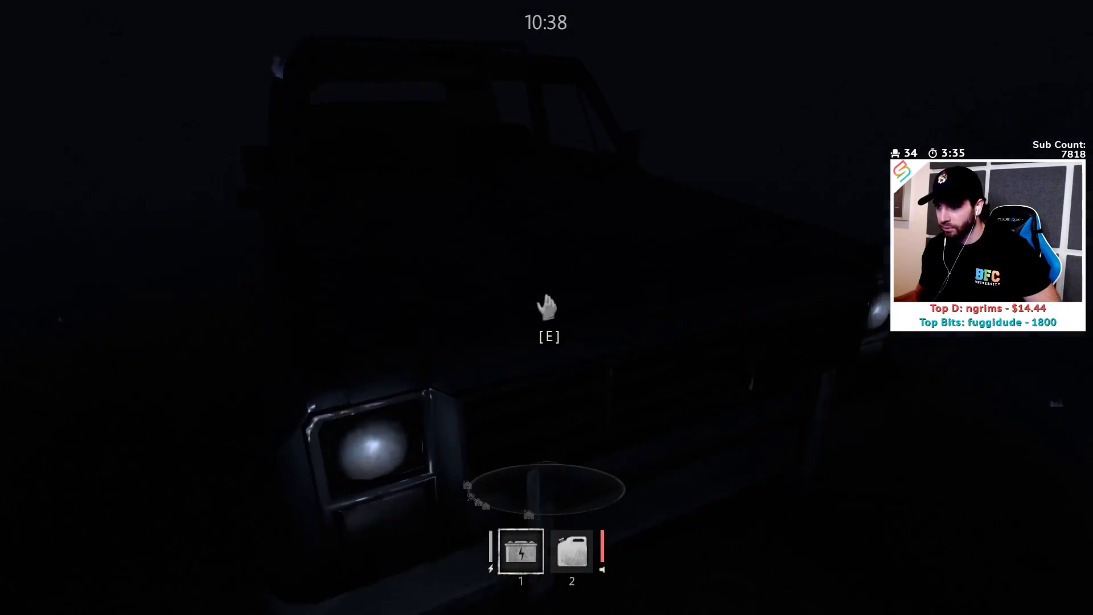
key(e)
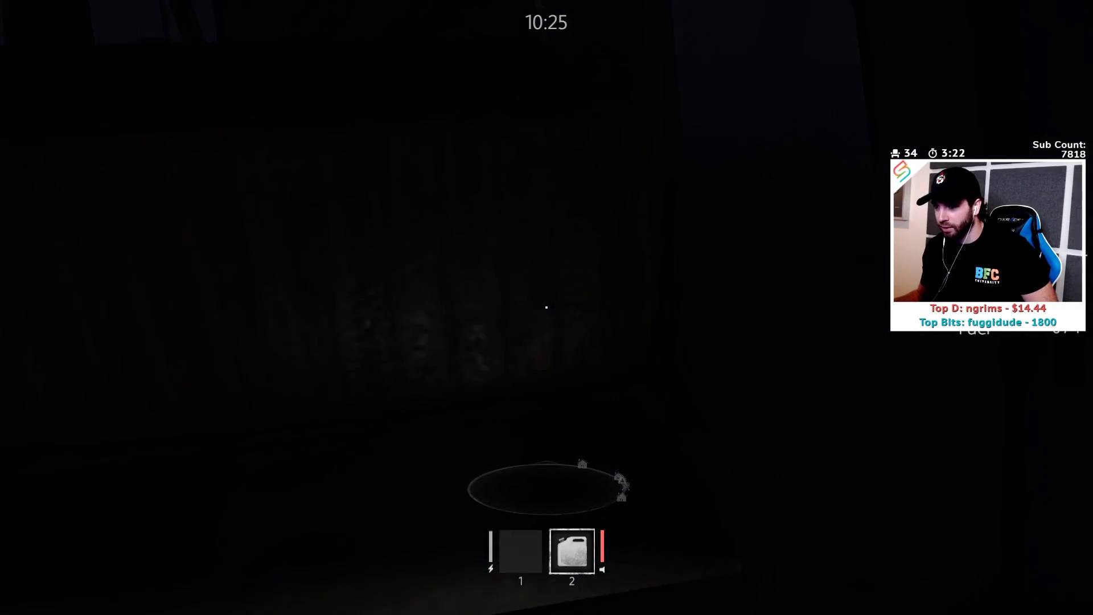
key(f)
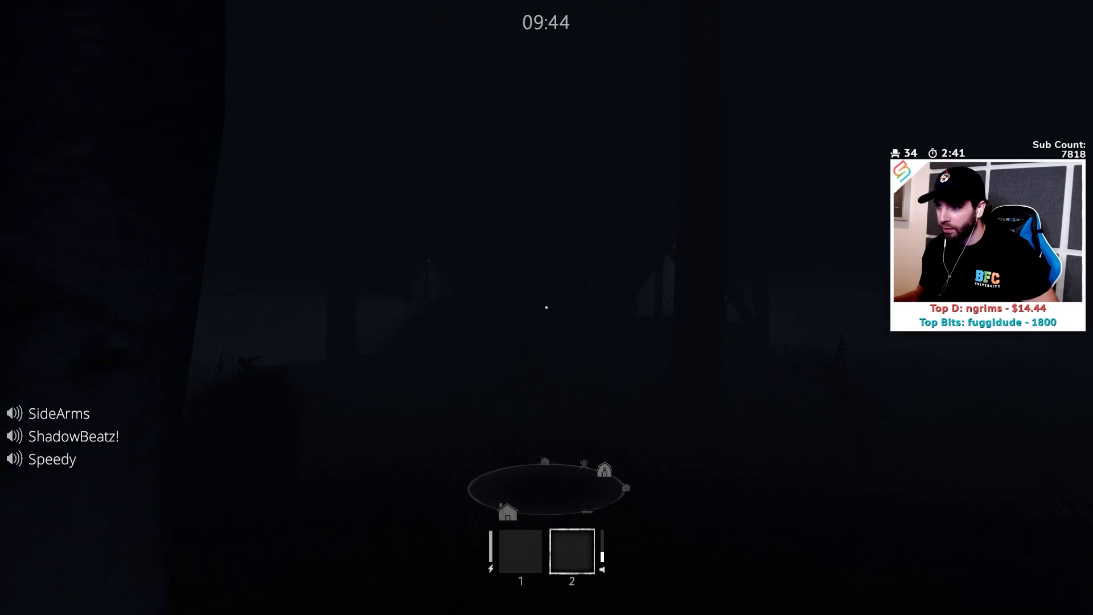
key(f)
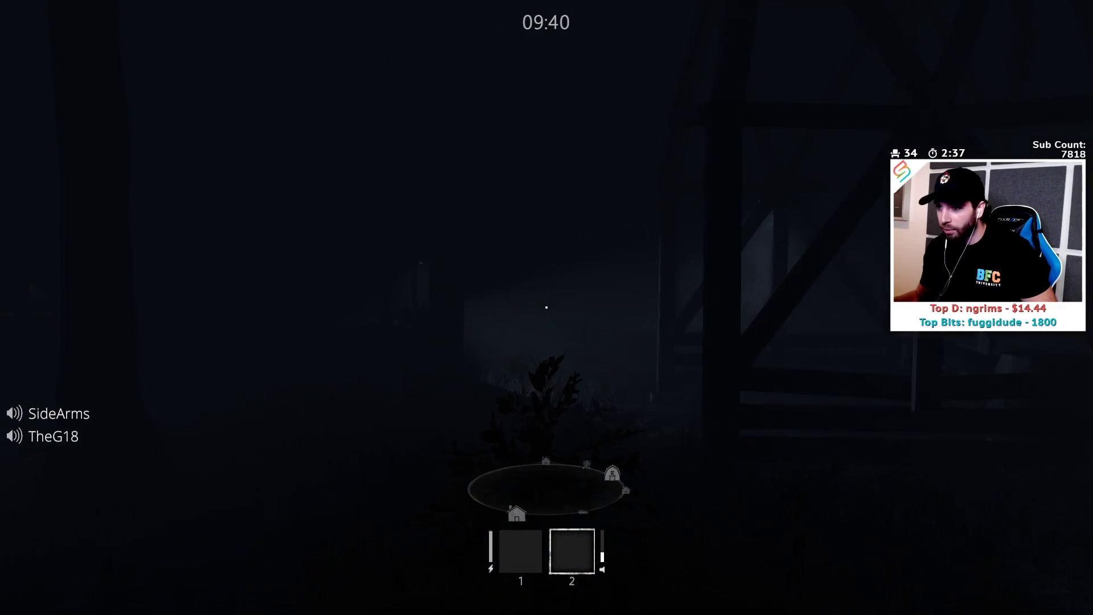
key(w)
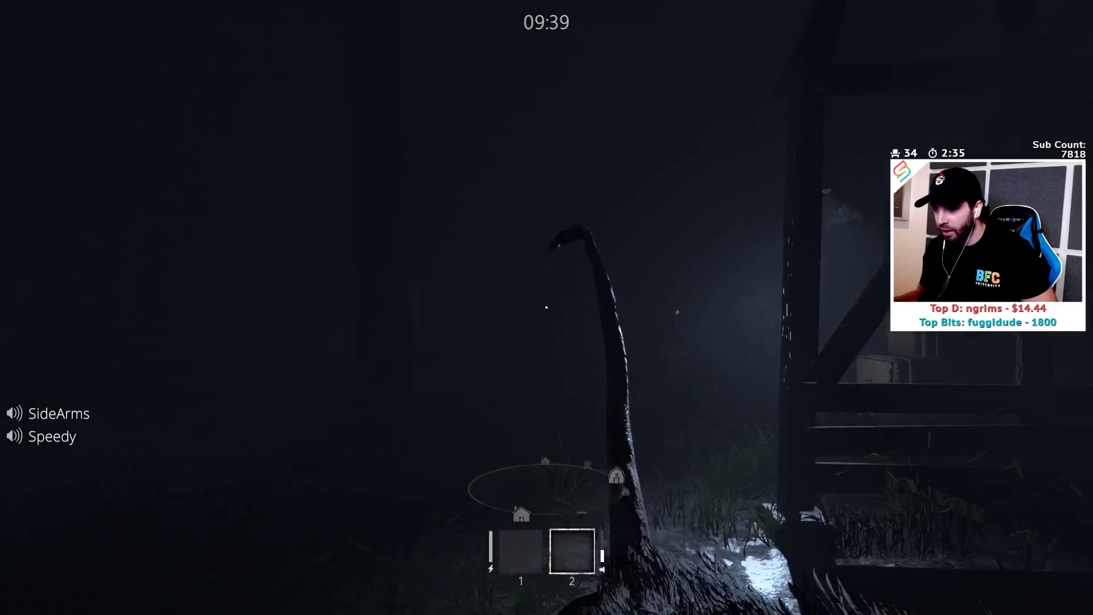
key(w)
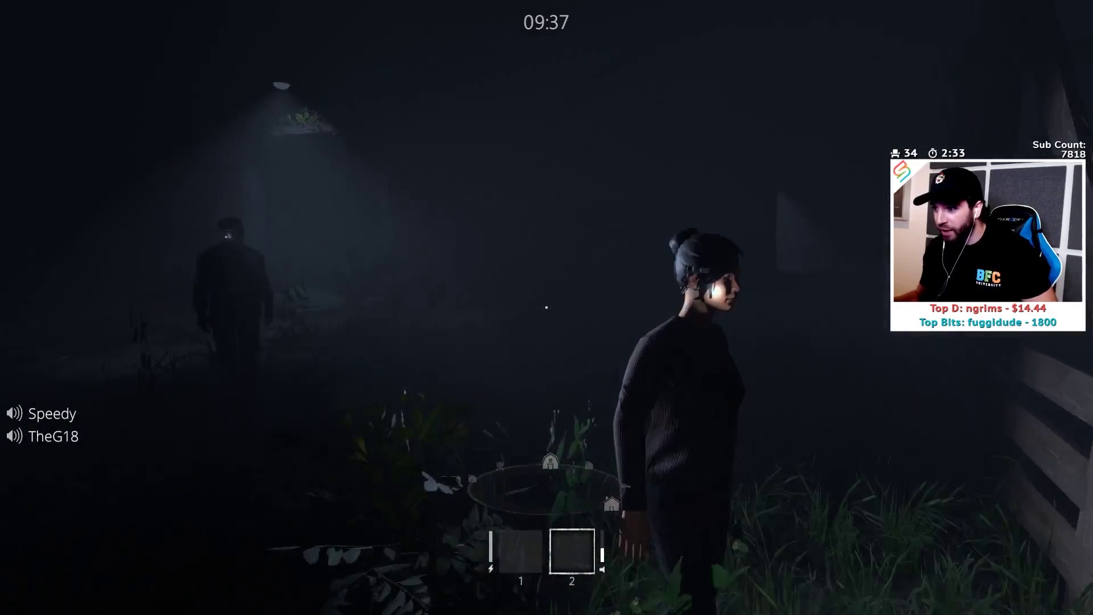
key(s)
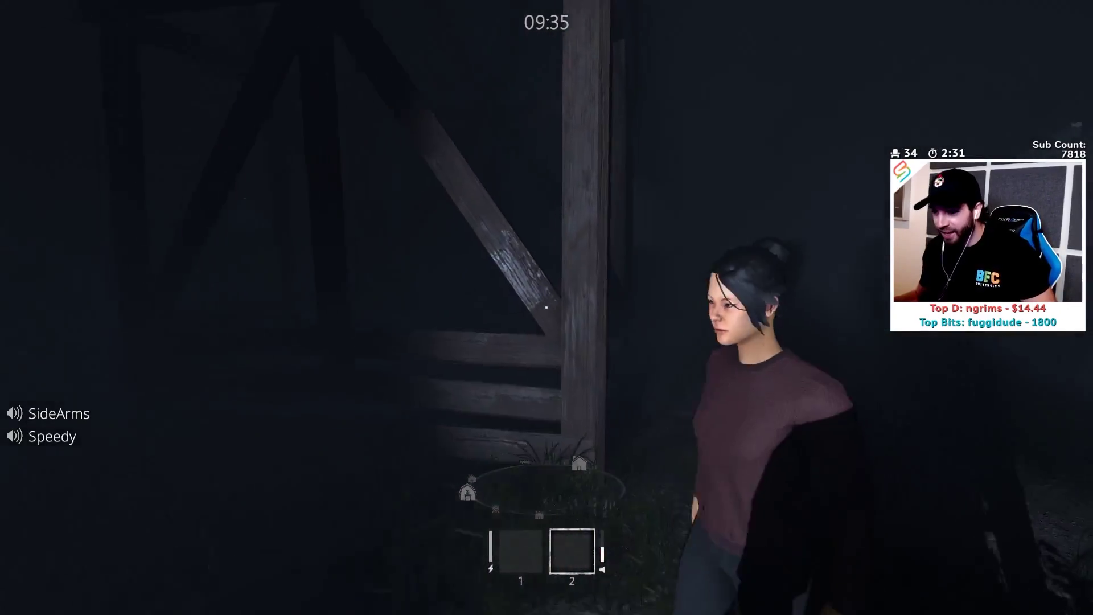
key(a)
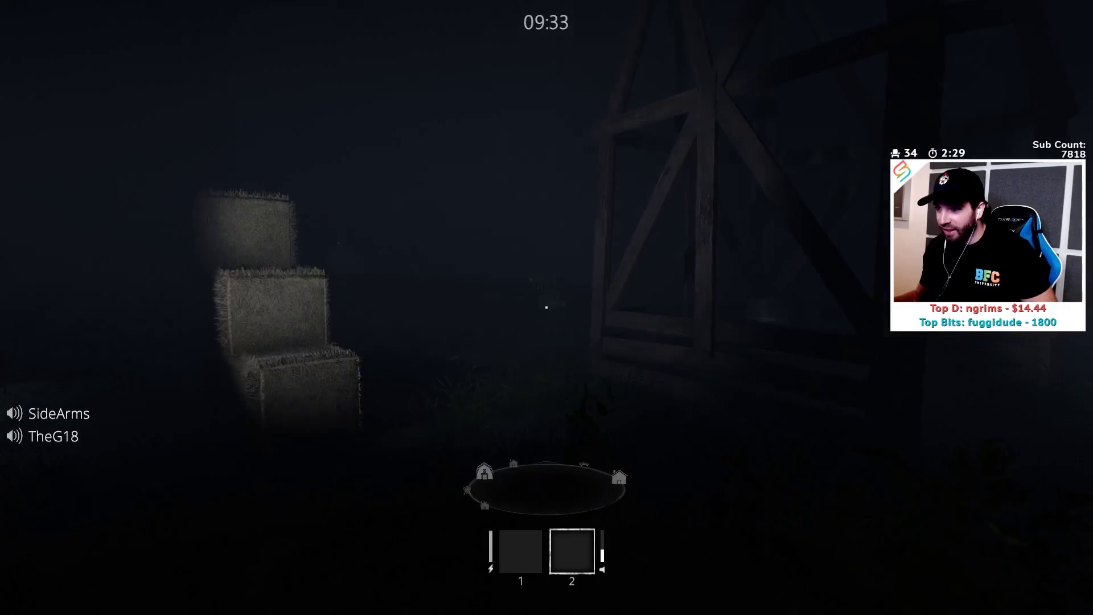
key(w)
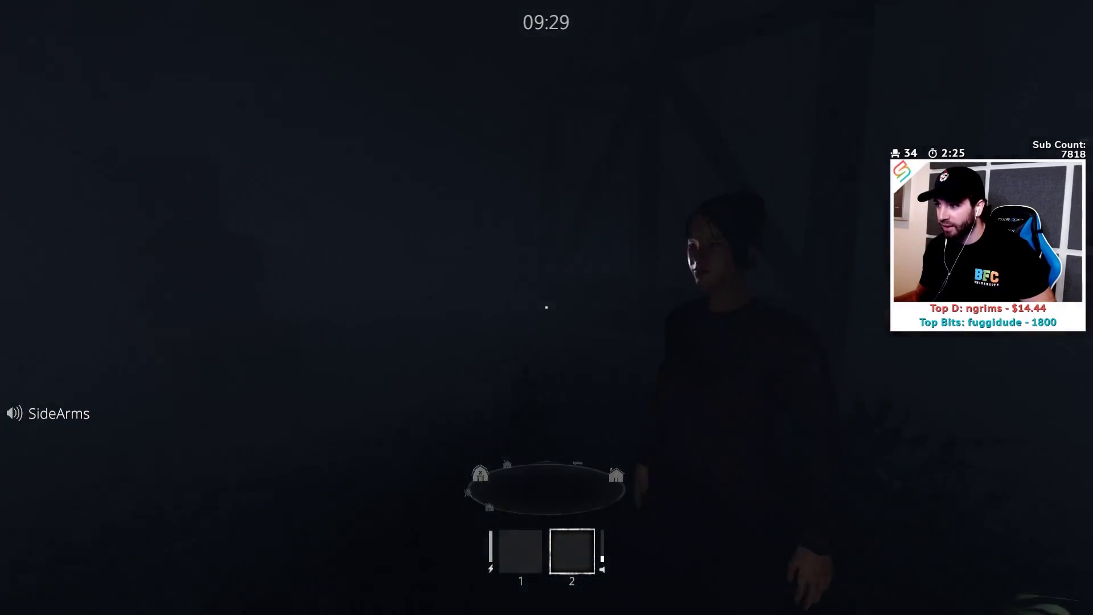
key(w)
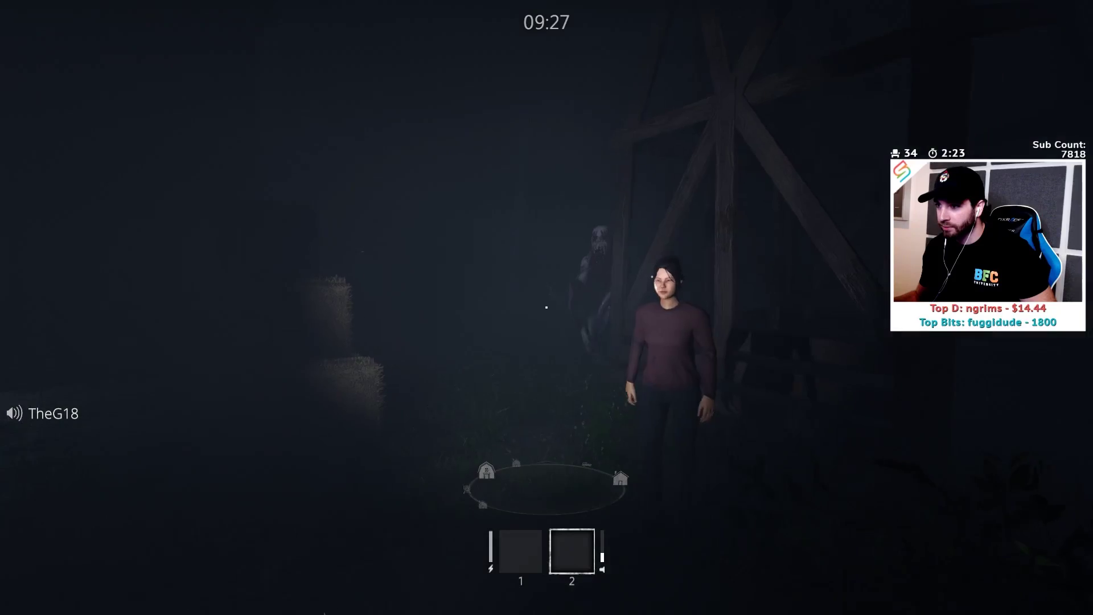
key(w)
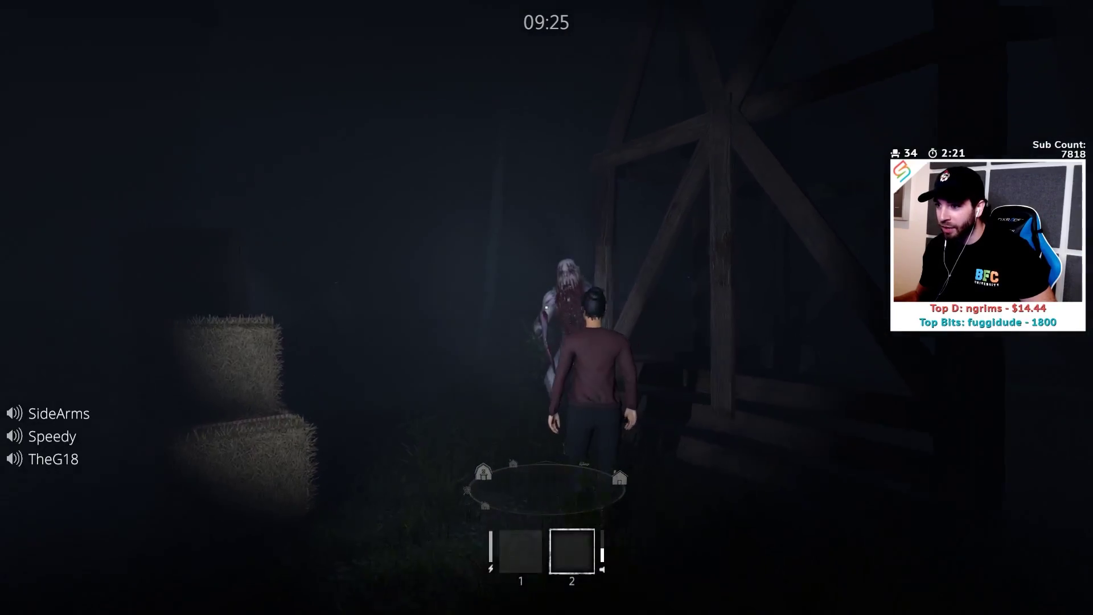
key(w)
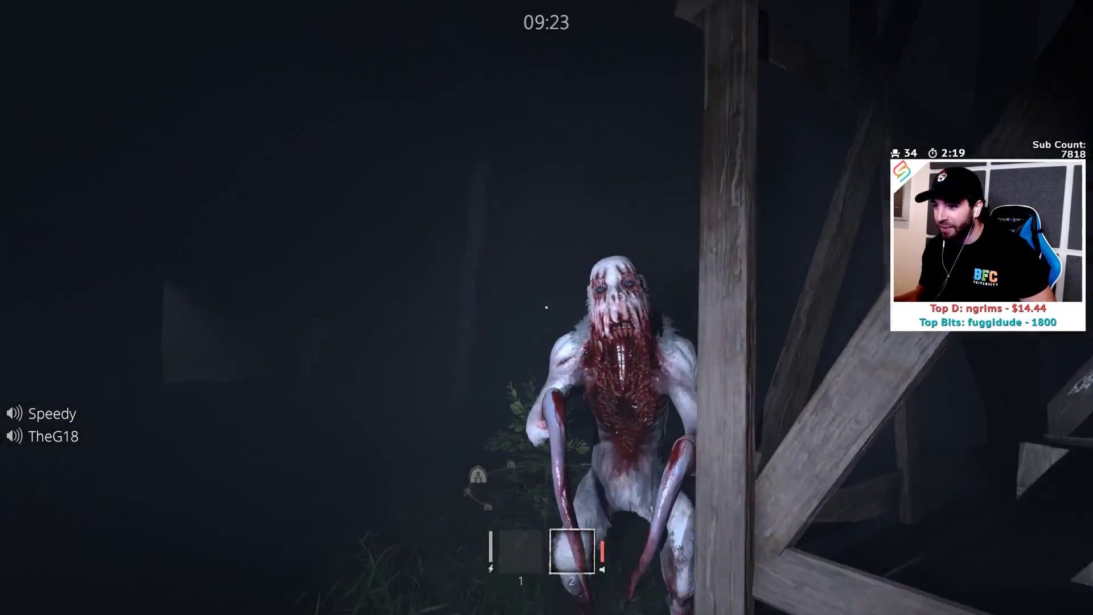
key(w)
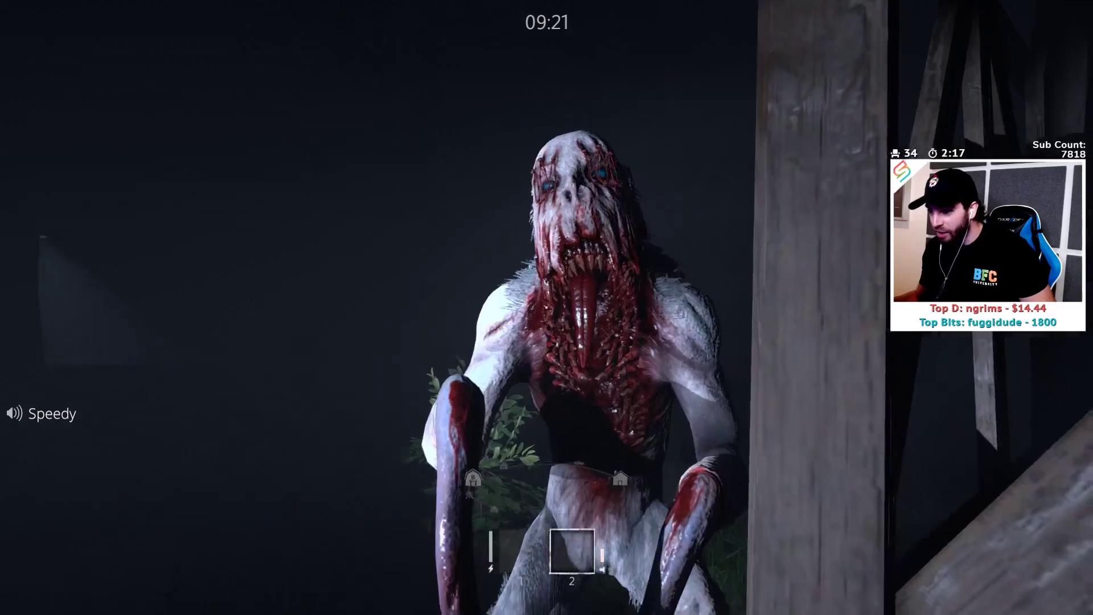
key(w)
key(s)
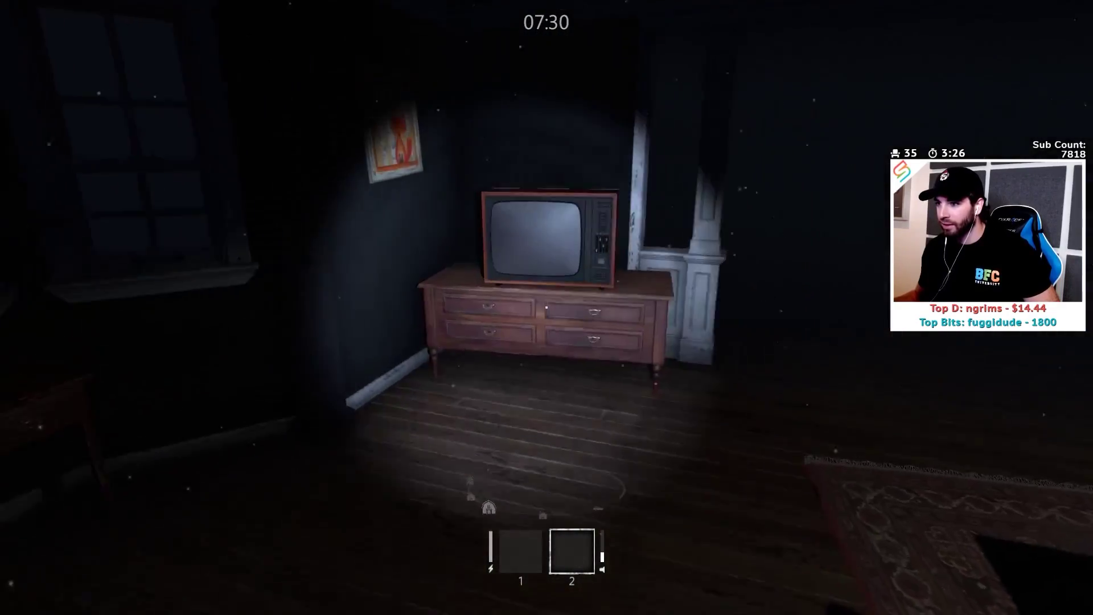
drag(546, 333, 546, 305)
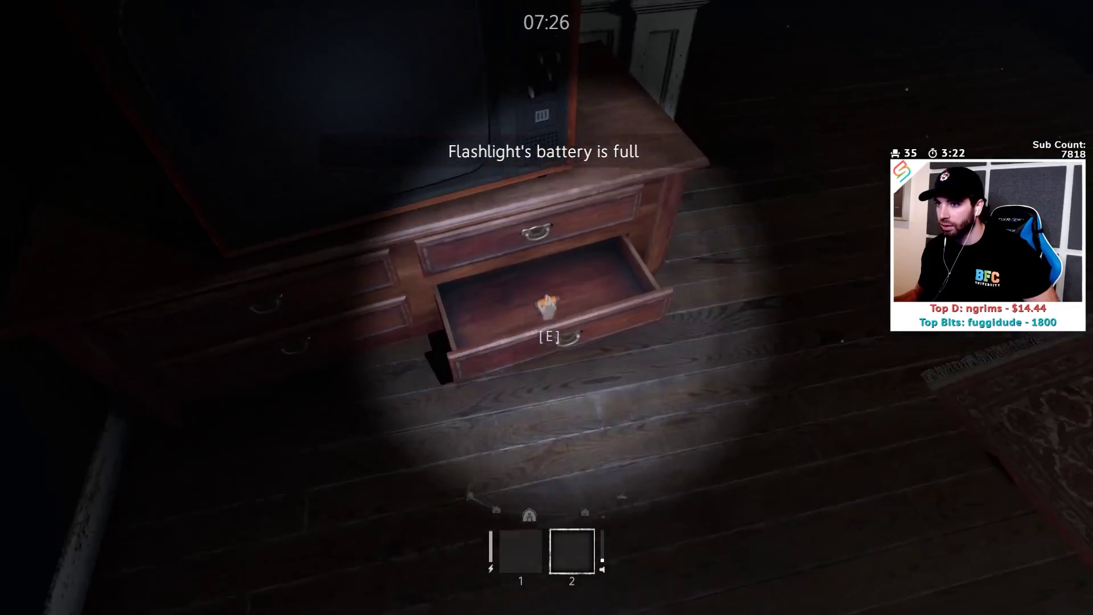
drag(547, 333, 547, 305)
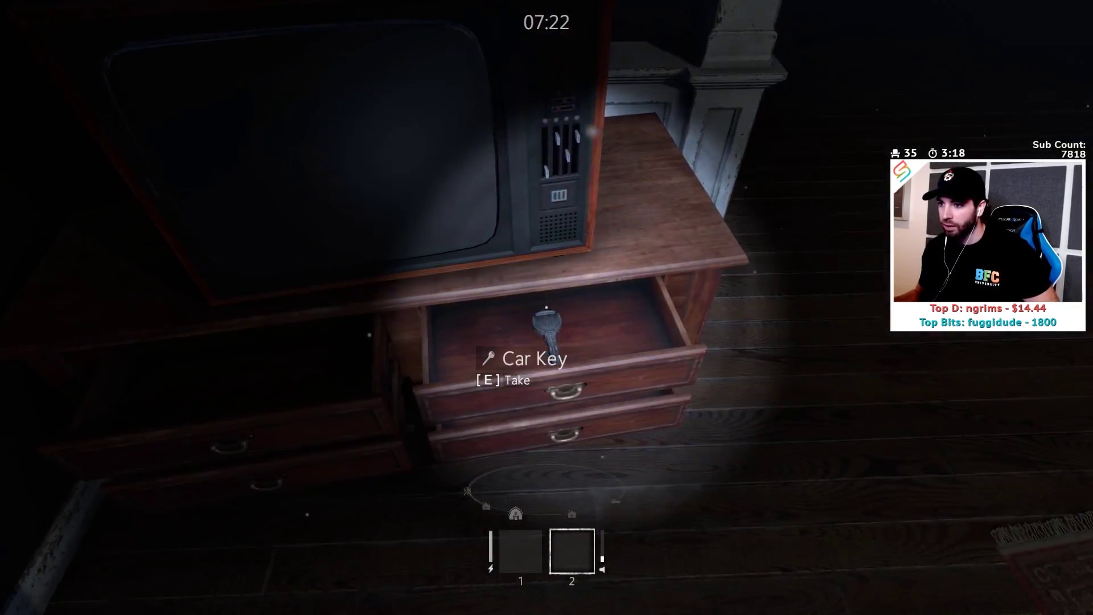
key(e)
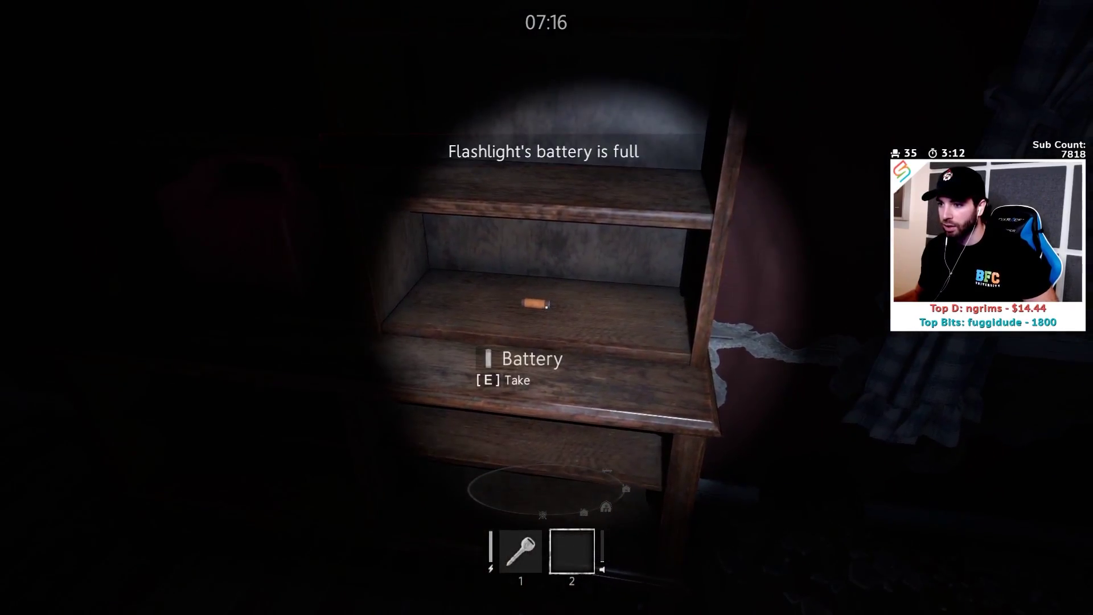
key(e)
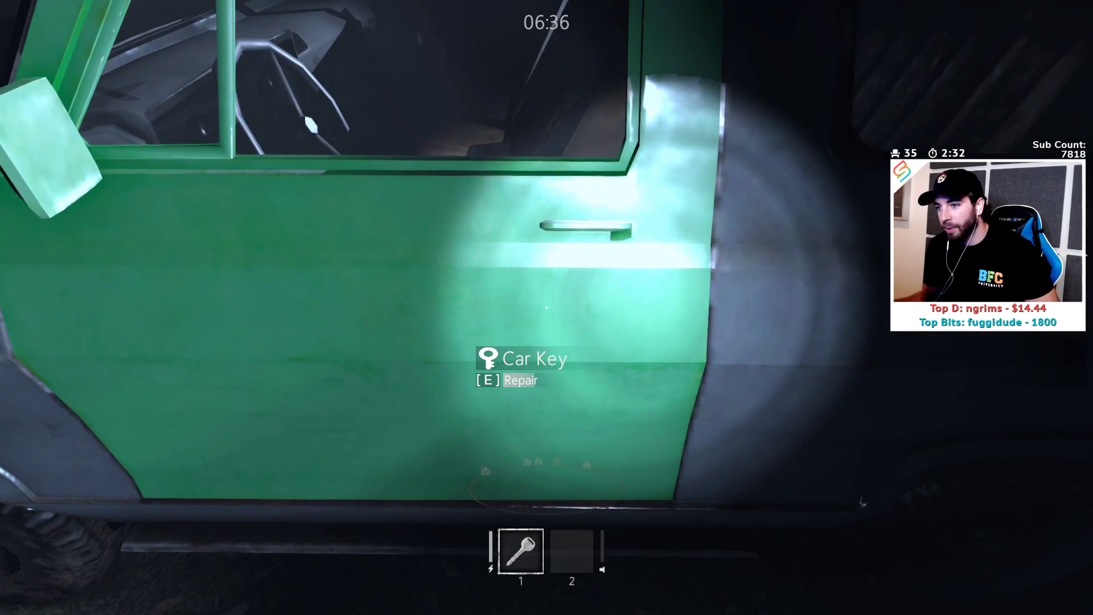
key(e)
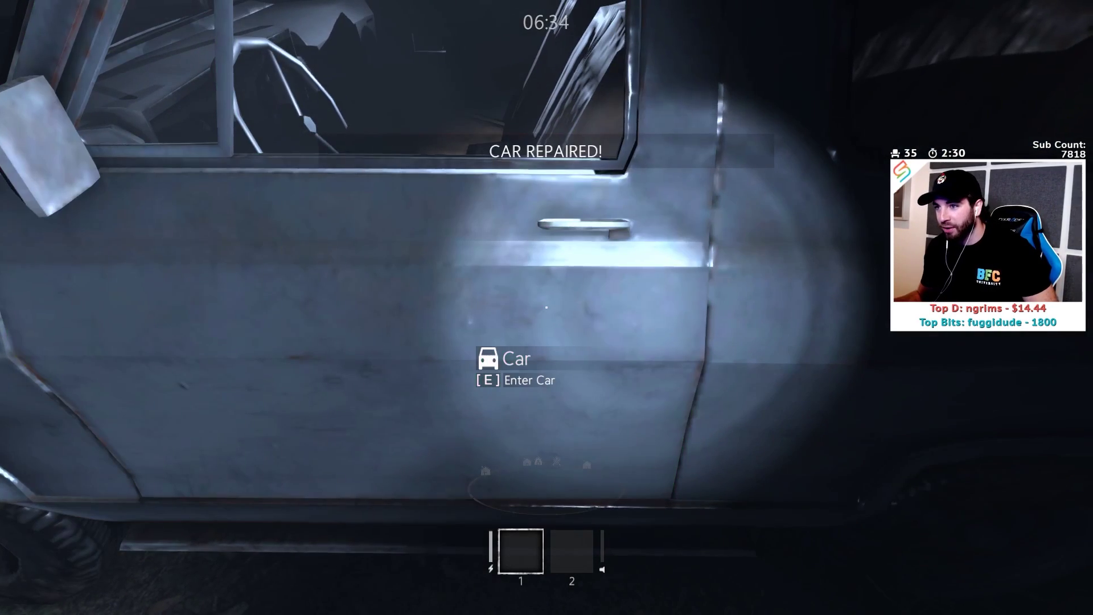
key(e)
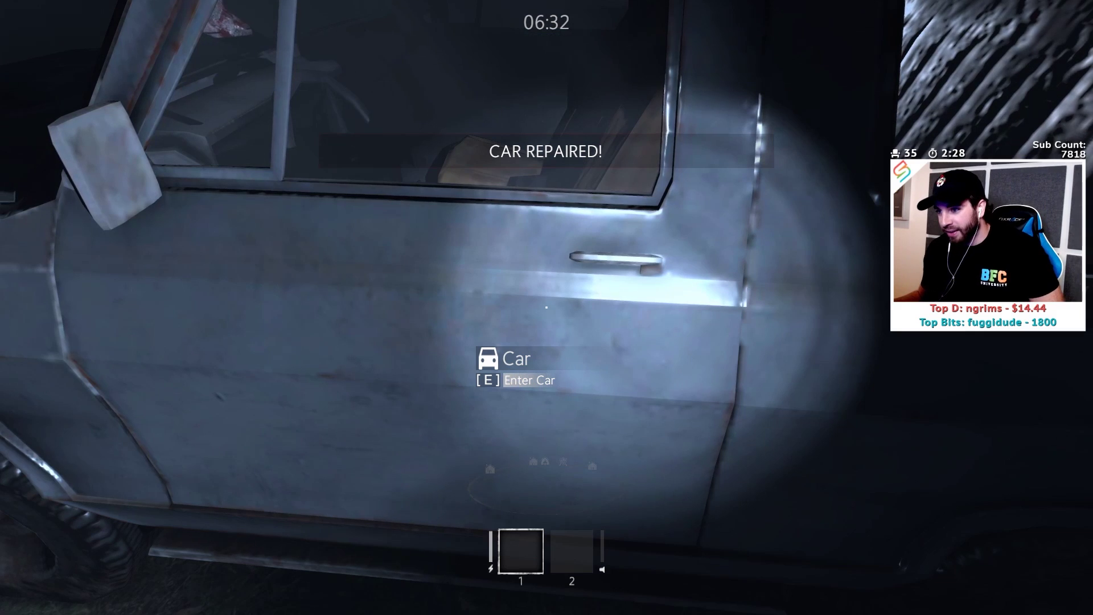
key(e)
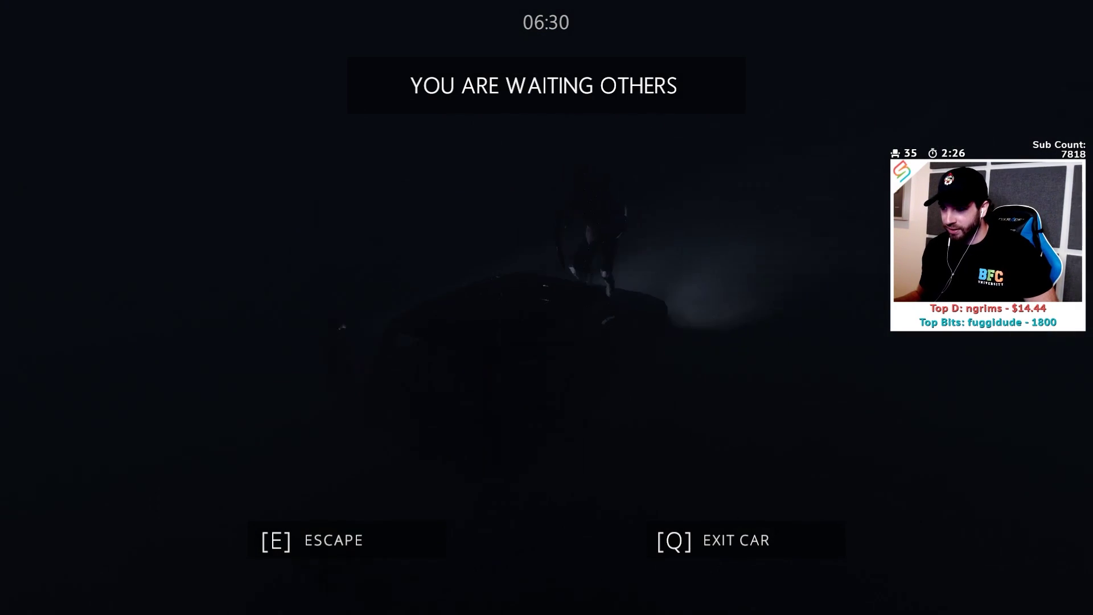